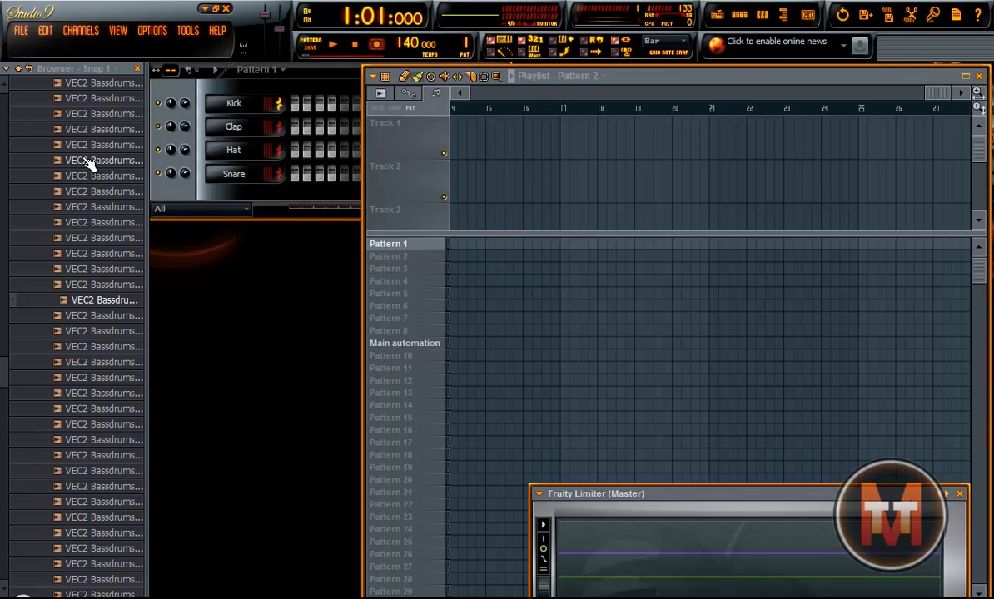
Make Pattern 1 the active pattern in the playlist and return to the step sequencer.
click(230, 194)
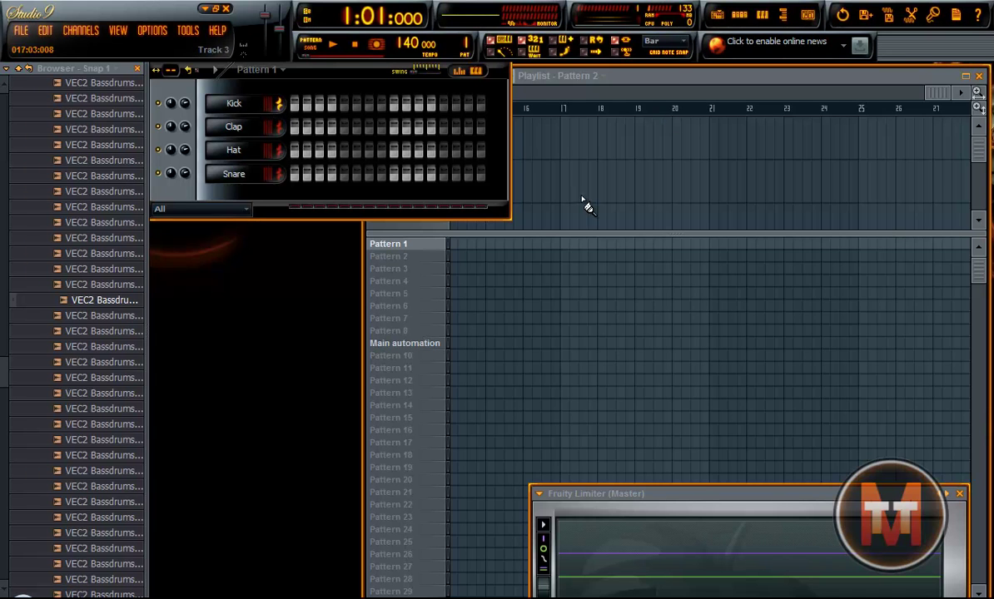
click(672, 77)
click(390, 245)
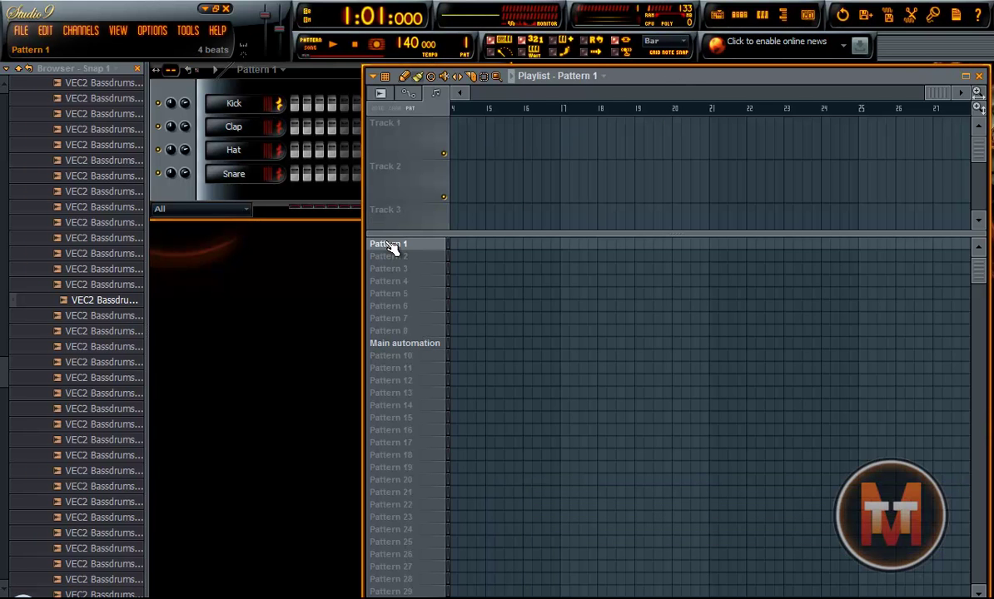
click(233, 79)
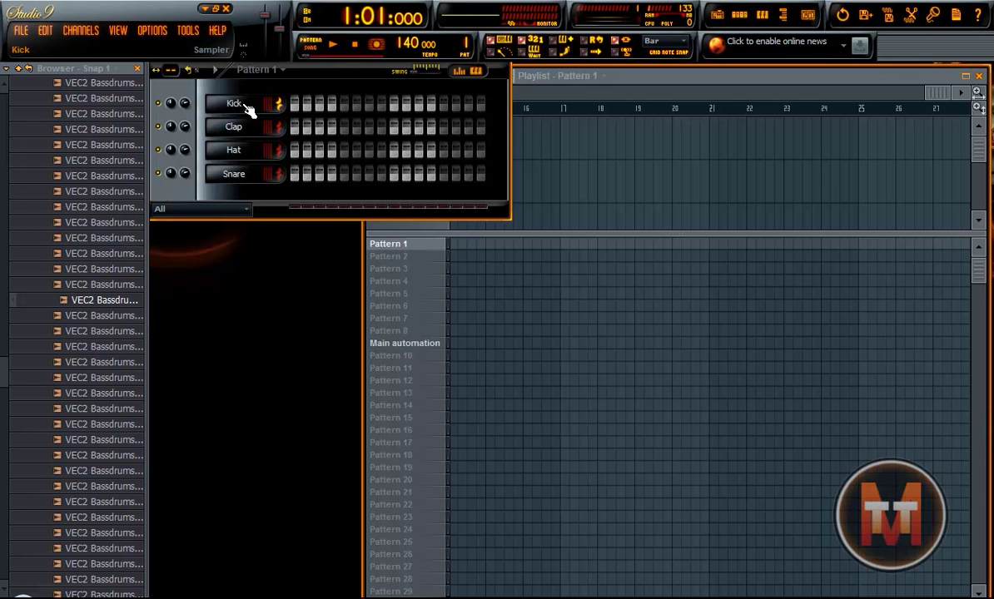
Replace the Kick channel with the Nexus synth and move its window slightly up so more of the controls show.
right_click(255, 106)
mouse_move(309, 278)
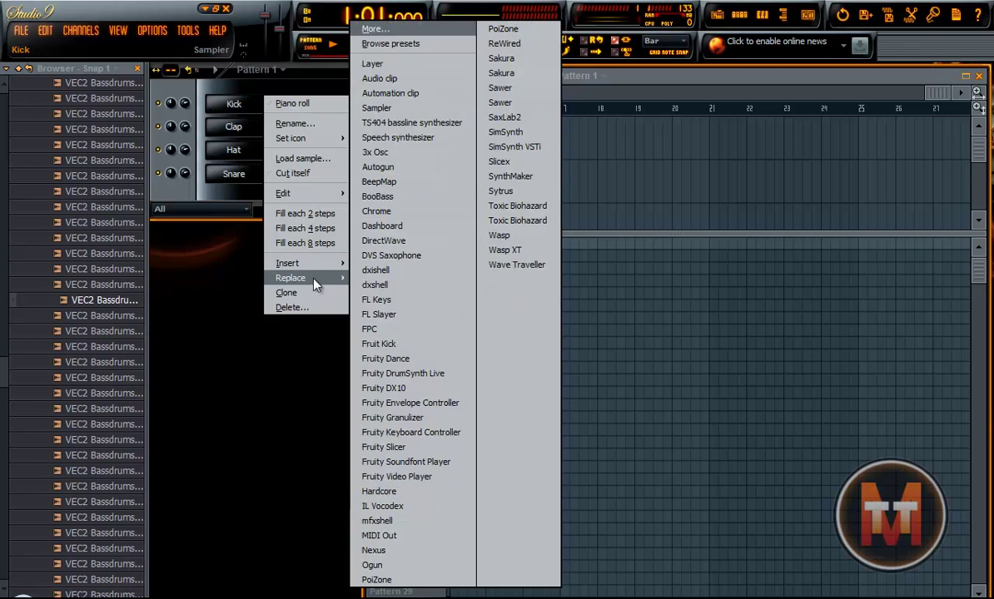
click(388, 552)
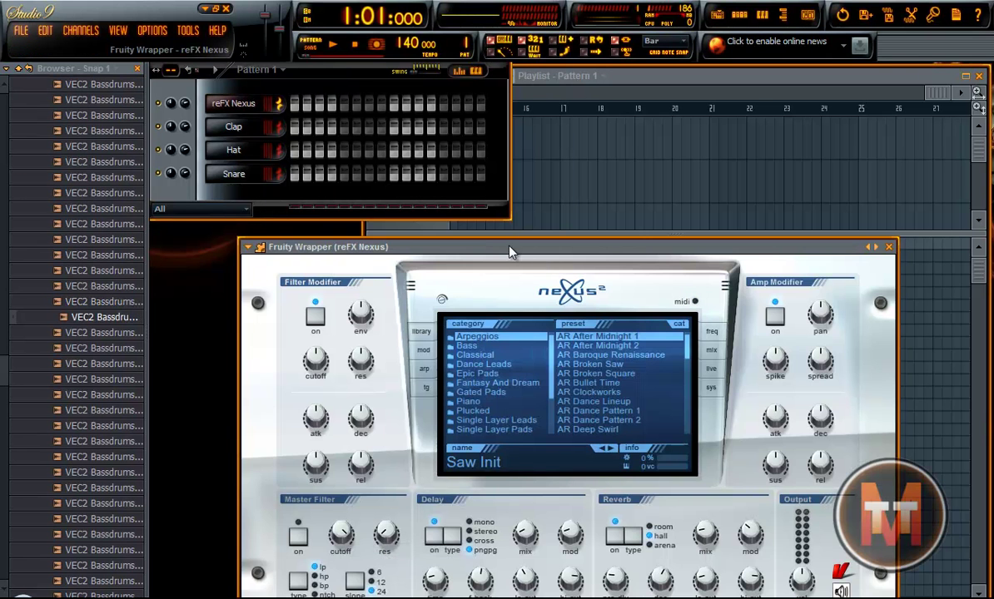
drag(508, 247, 503, 229)
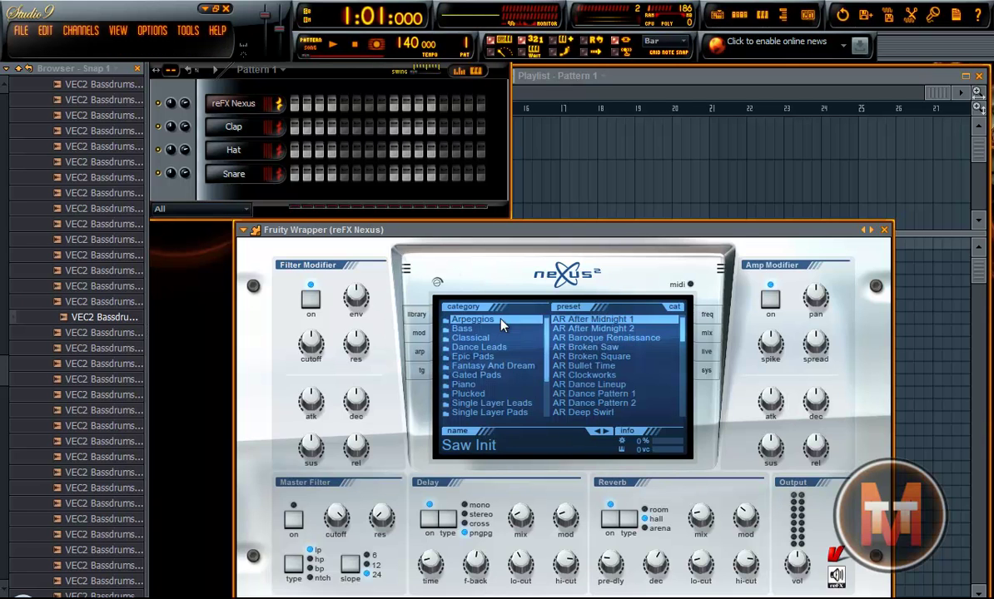
Load the LD German Trumpet 3 preset from the Dance Leads category in Nexus.
click(489, 347)
scroll(582, 357, down, 12)
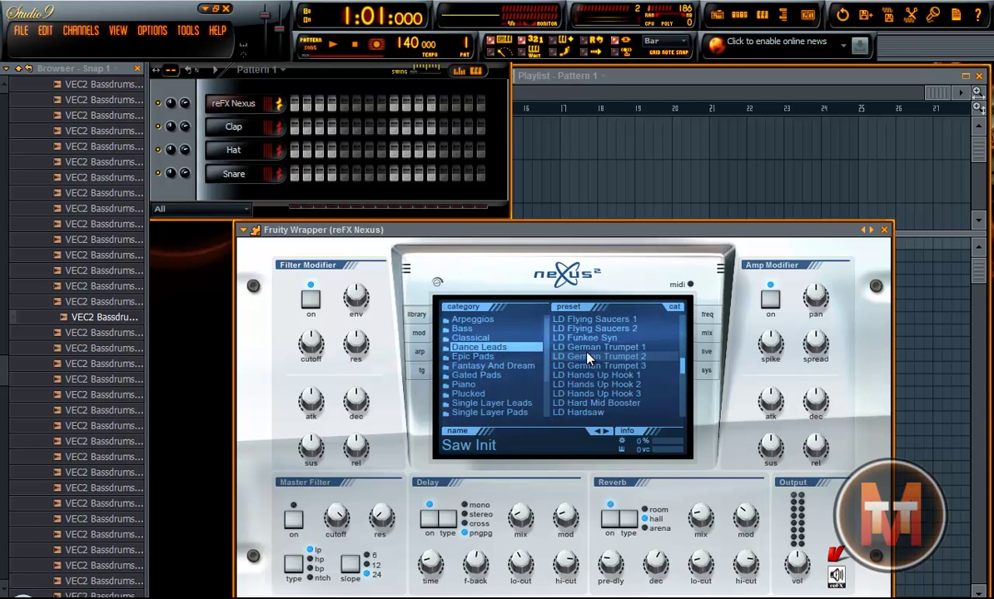
scroll(588, 356, down, 8)
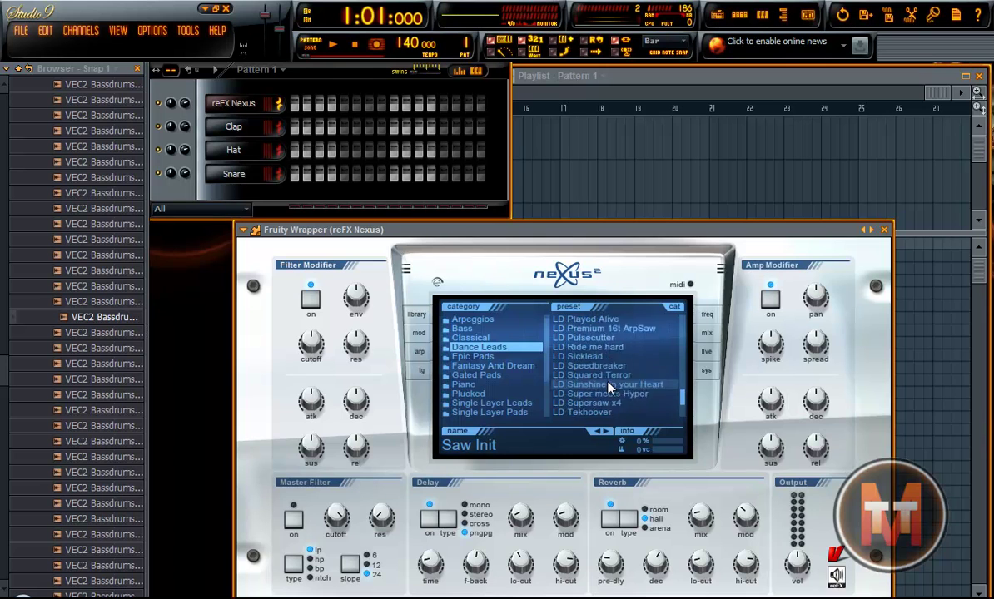
scroll(606, 389, up, 10)
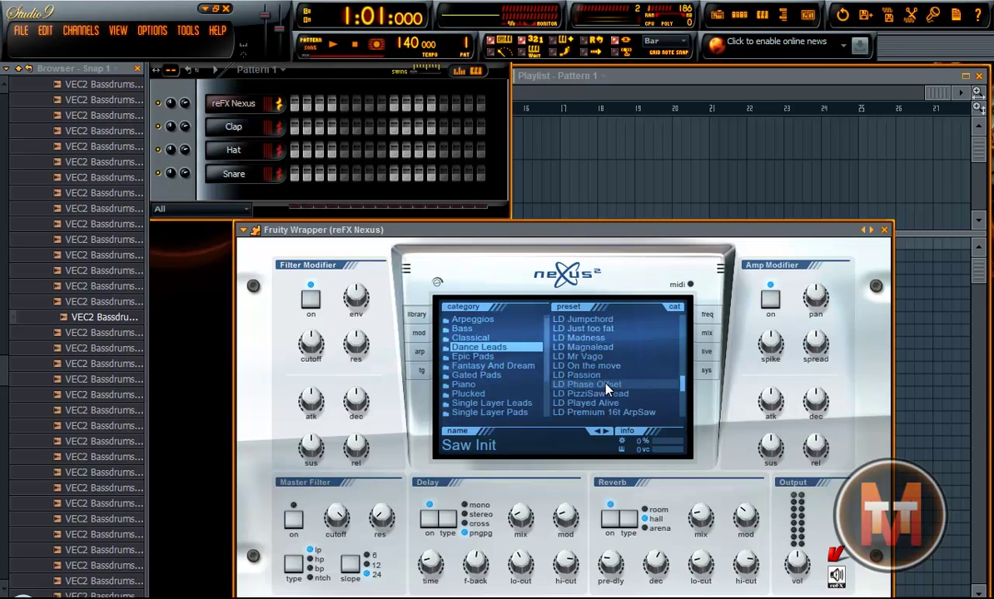
scroll(606, 387, down, 2)
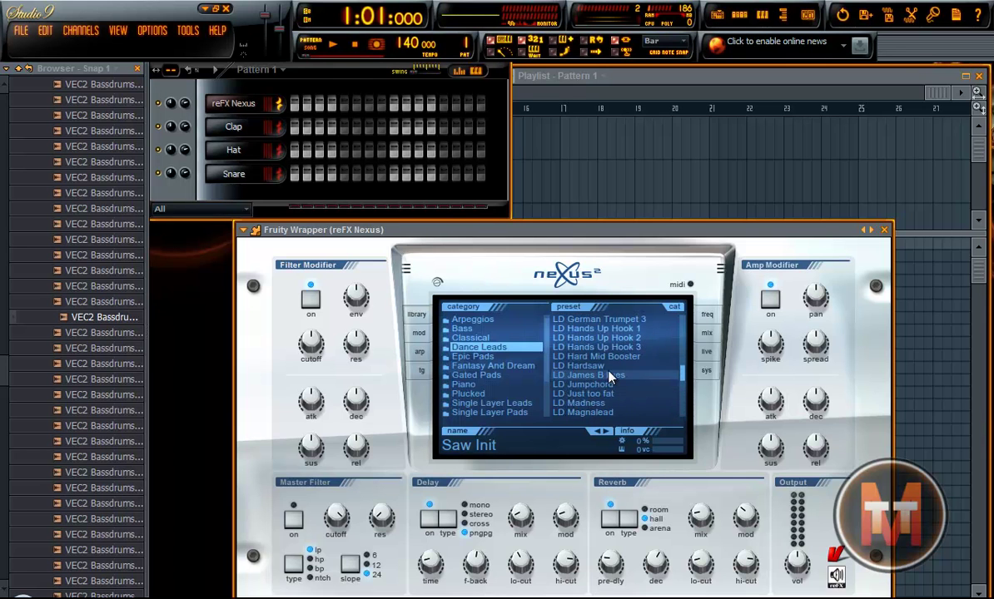
click(603, 320)
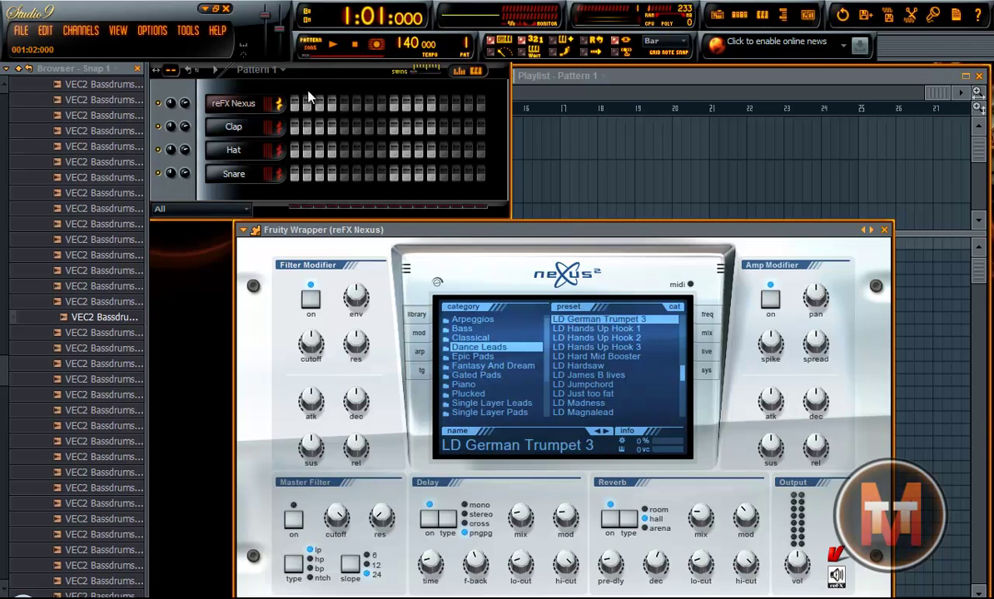
Open the reFX Nexus channel's piano roll and place a C5 note at the start of bar 1.
right_click(252, 104)
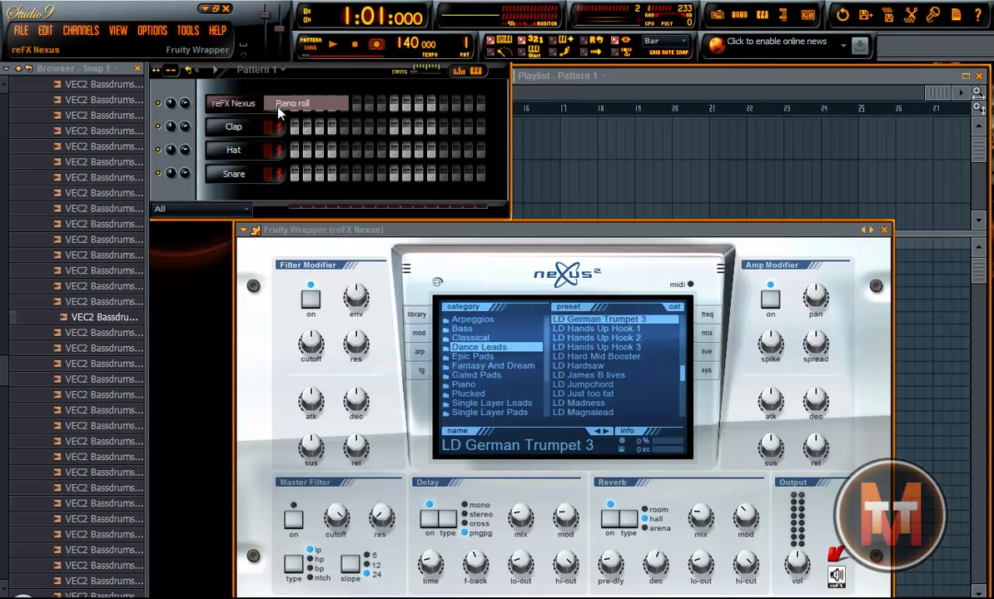
click(287, 101)
click(687, 220)
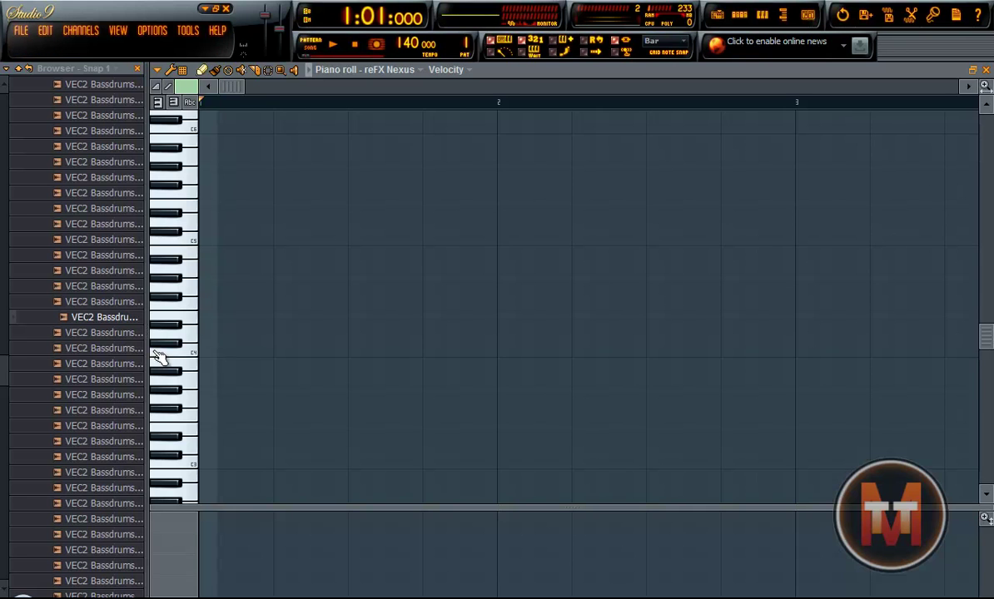
scroll(204, 250, up, 4)
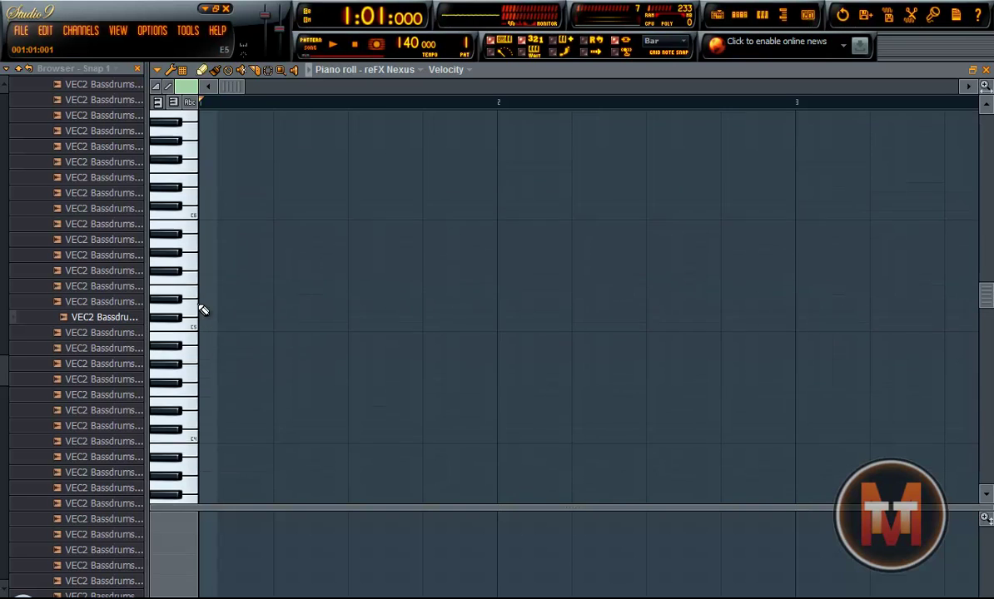
click(208, 334)
Add C6, B5 and A#5 notes on beats 2, 3 and 4 of bar 1.
scroll(280, 227, up, 2)
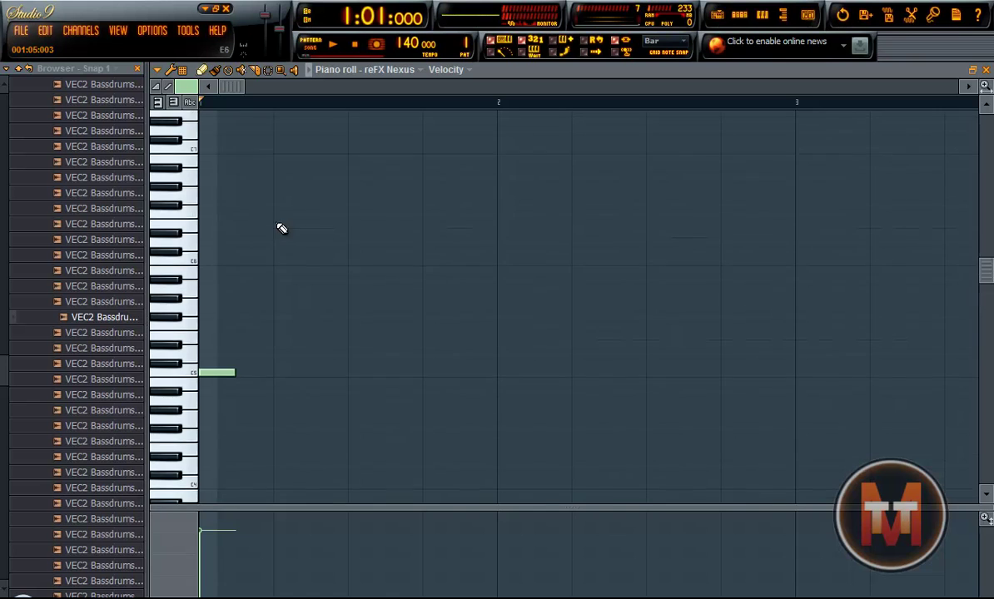
drag(985, 88, 42, 91)
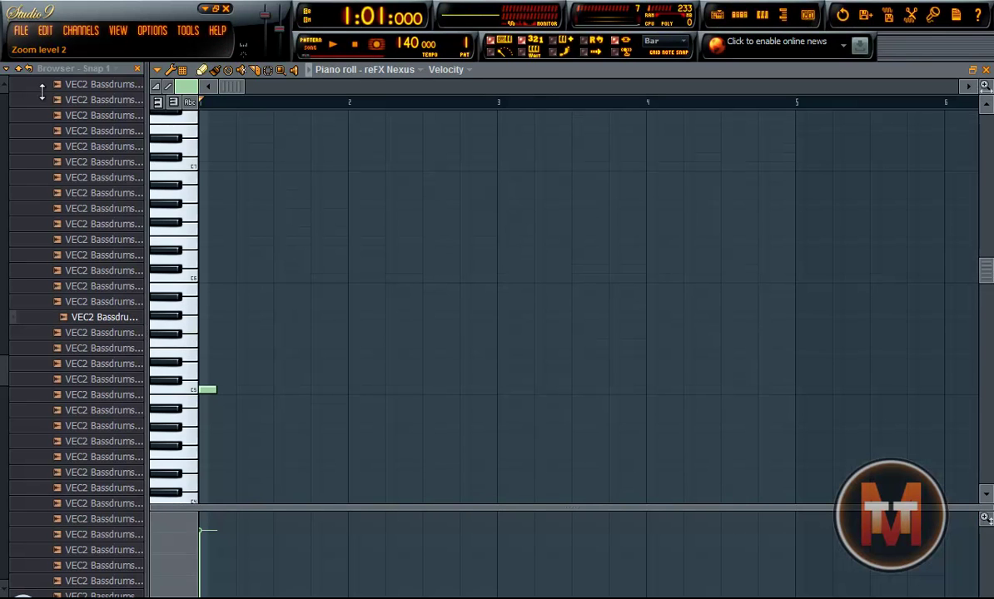
click(242, 277)
click(279, 288)
click(314, 296)
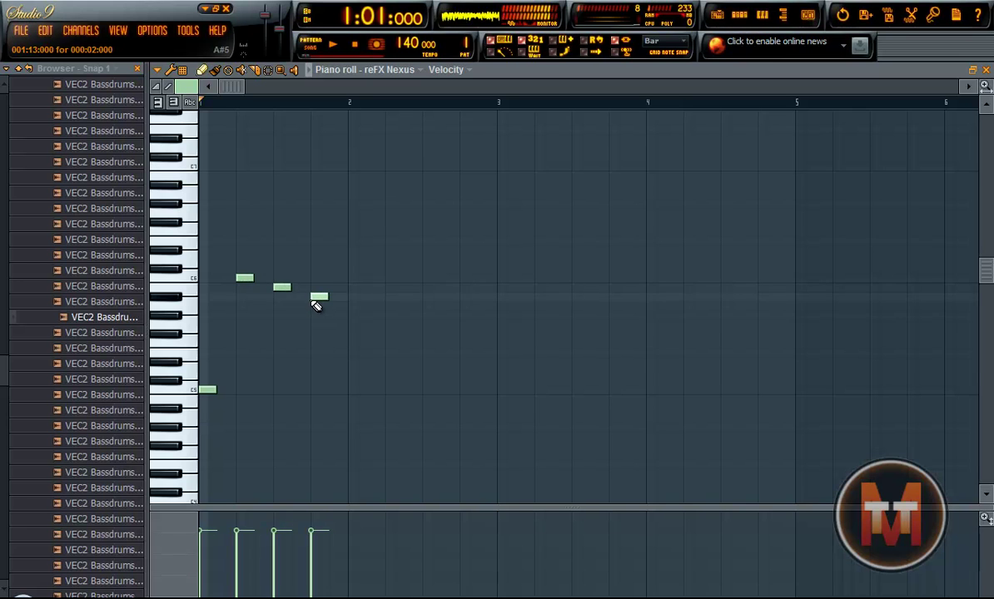
Place C5, C6, B5 and A#5 on the beats of bar 2 plus a C6 on its last half beat, and play it back.
click(350, 389)
click(389, 277)
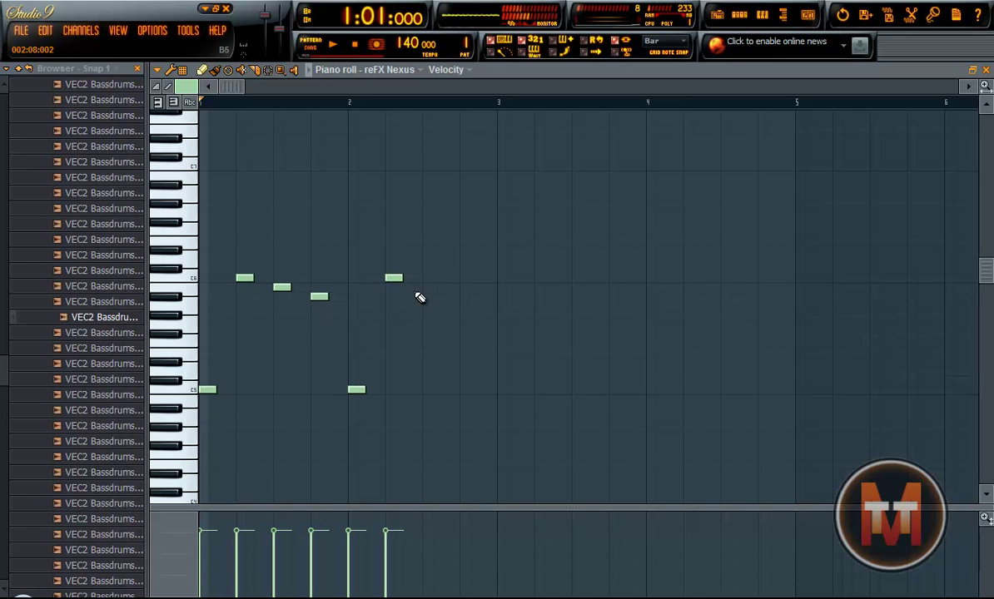
click(458, 296)
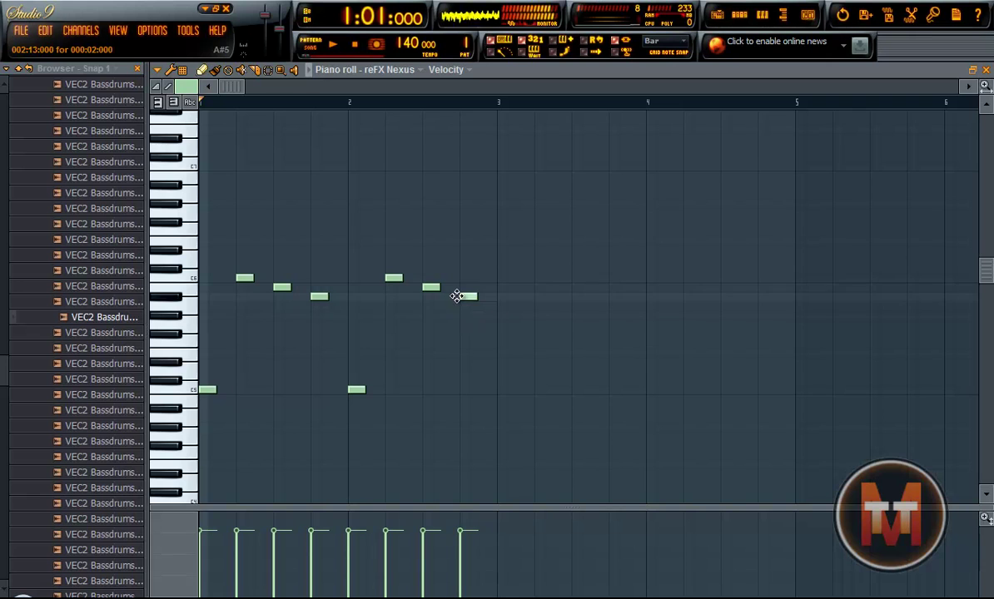
click(480, 278)
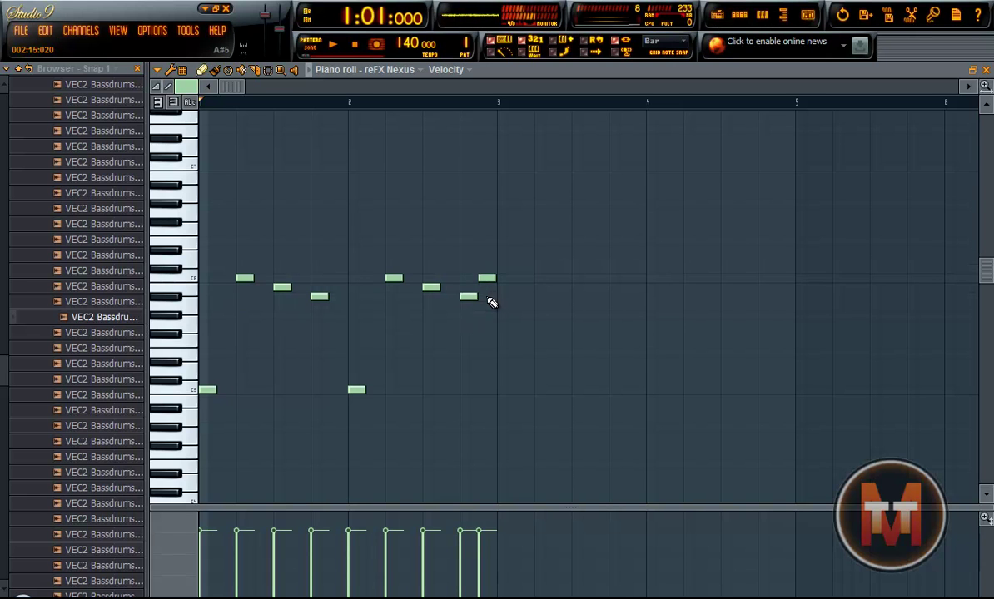
key(space)
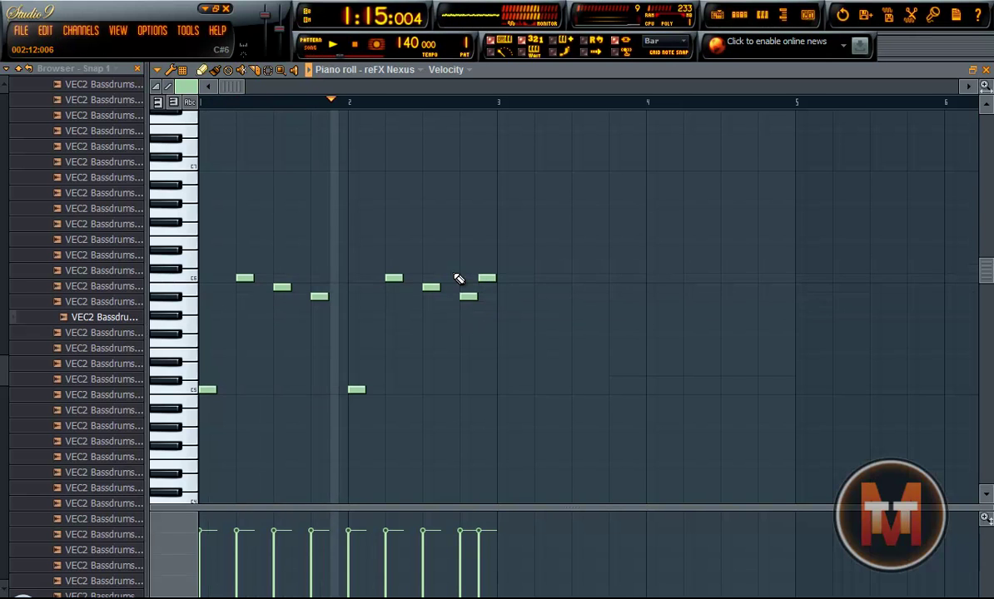
key(space)
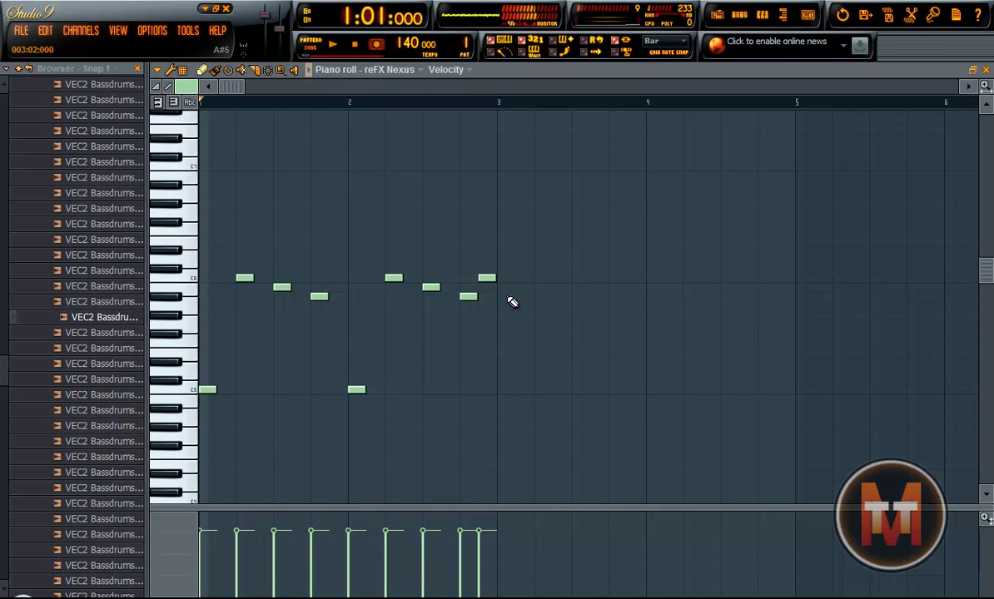
Place G#5, D#6, D6 and C6 notes on the four beats of bar 3.
click(505, 317)
click(540, 257)
right_click(541, 258)
click(541, 249)
click(575, 266)
right_click(581, 266)
click(582, 260)
click(612, 279)
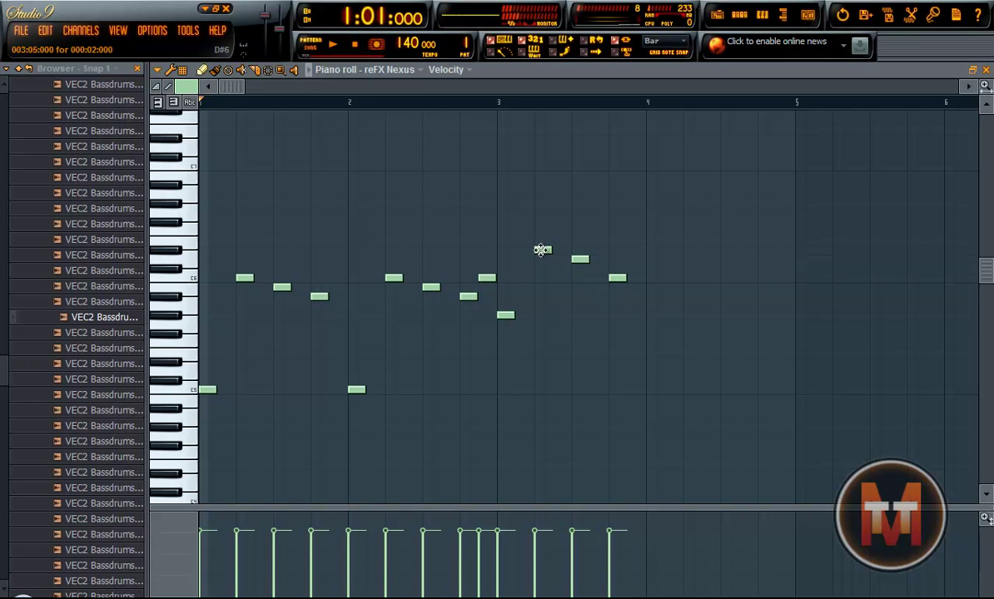
click(612, 278)
Place G#5, D#6, D6 and D6 on the beats of bar 4, plus a G6 on its last half beat.
click(647, 315)
click(686, 249)
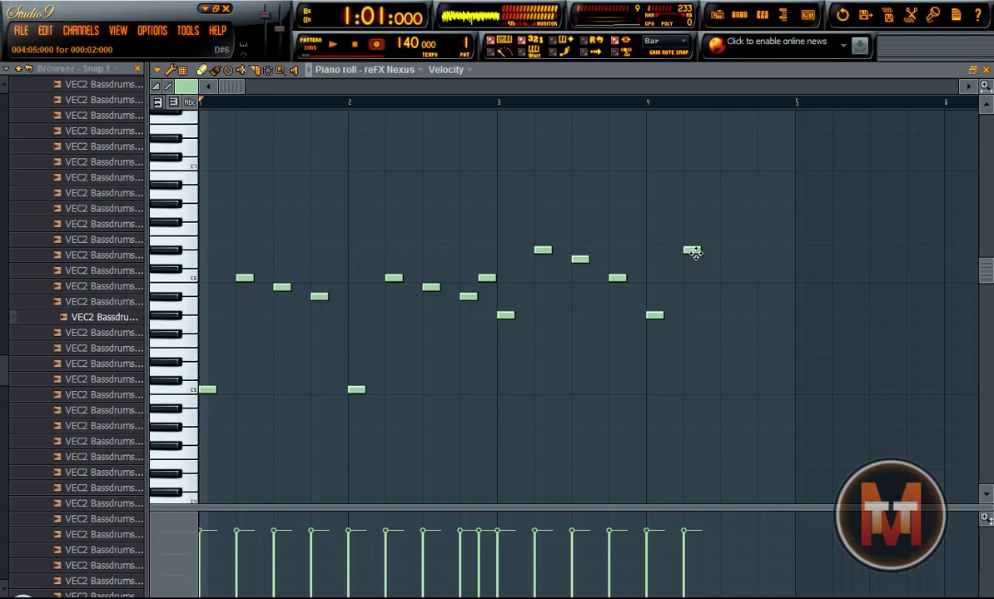
click(726, 260)
click(763, 259)
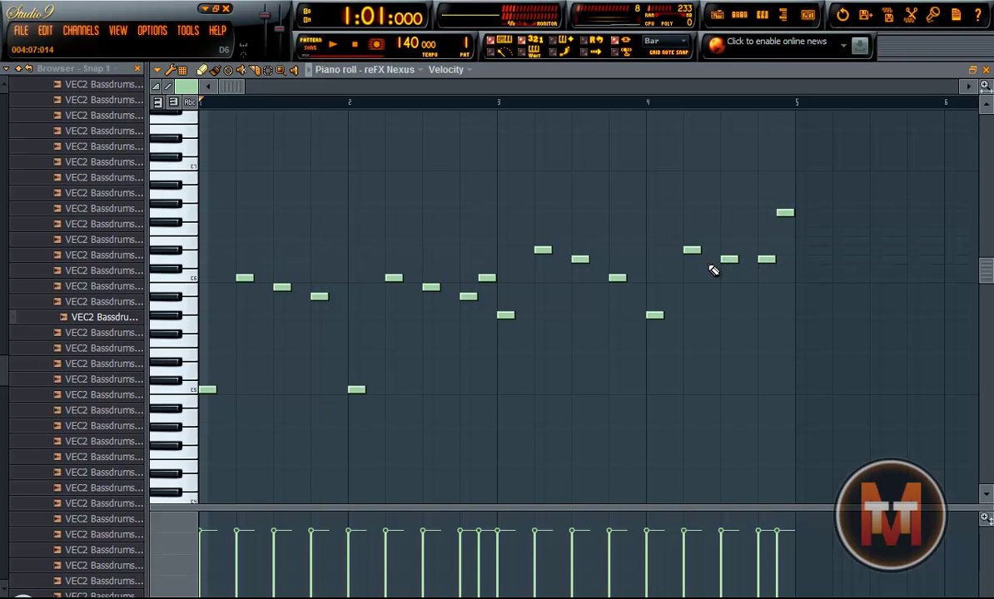
Add eight C4 bass notes on the off-beats between the melody notes across bars 1 and 2.
scroll(204, 434, down, 3)
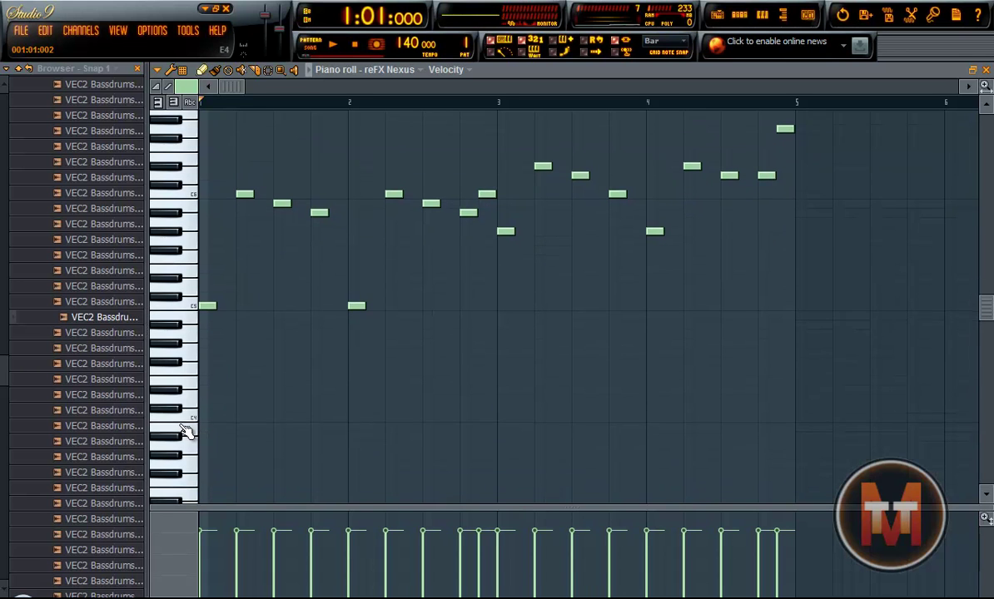
click(220, 418)
click(260, 418)
click(295, 418)
click(334, 418)
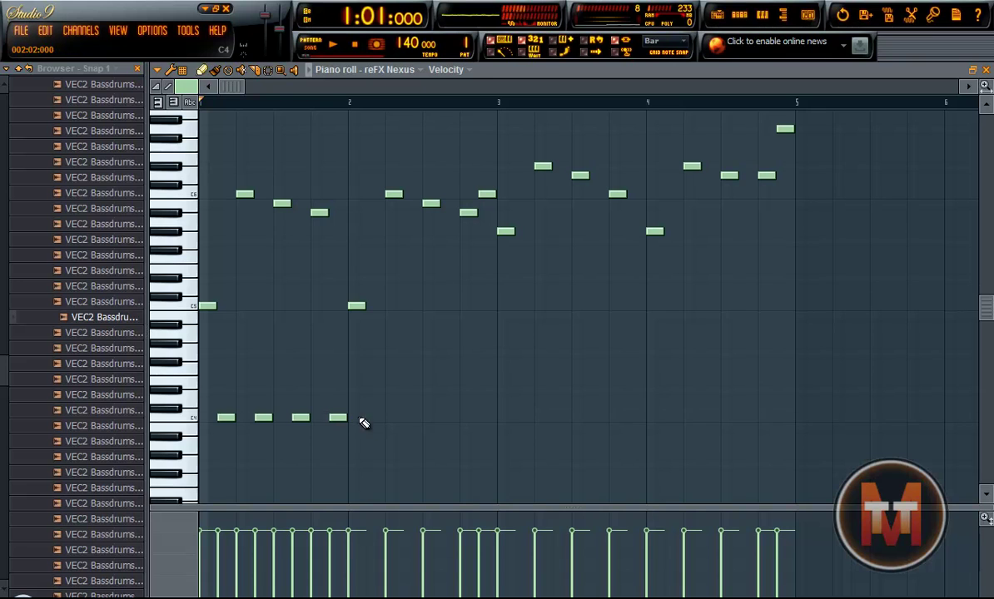
click(371, 418)
click(407, 418)
click(444, 418)
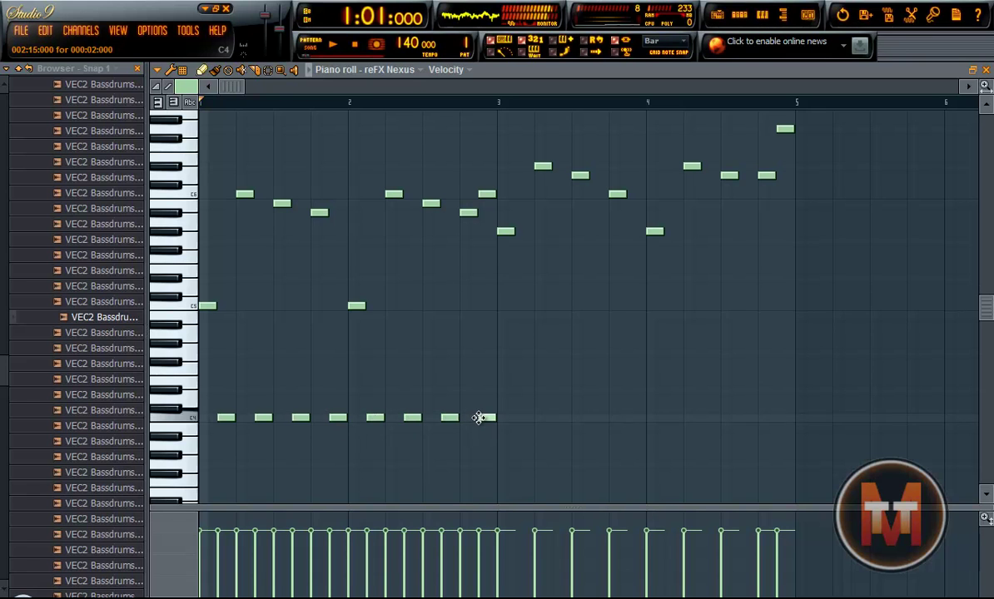
click(484, 418)
Add four G#3 bass notes on the off-beats of bar 3.
click(528, 429)
drag(528, 431, 527, 457)
click(559, 456)
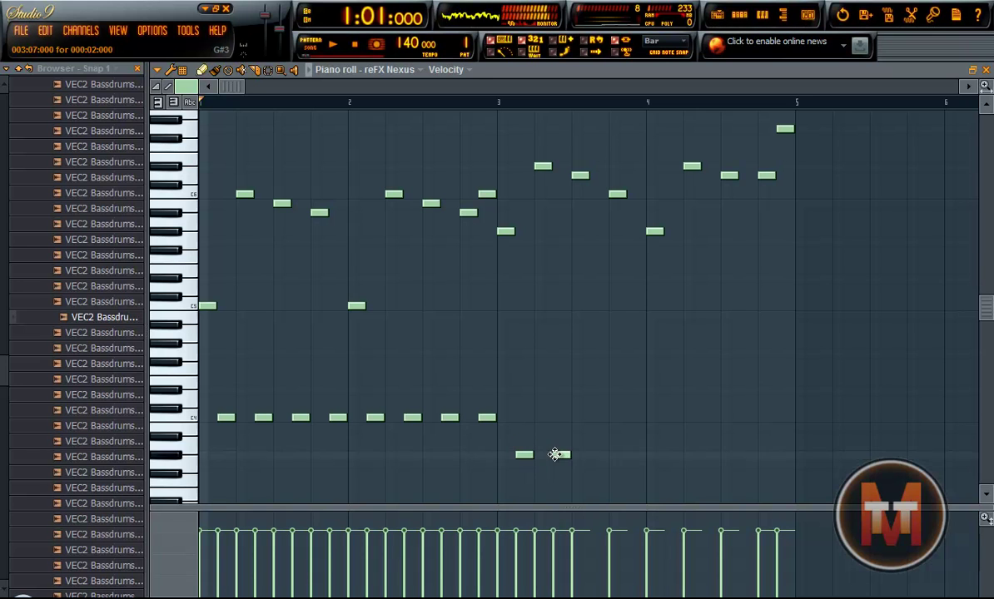
click(597, 456)
click(634, 456)
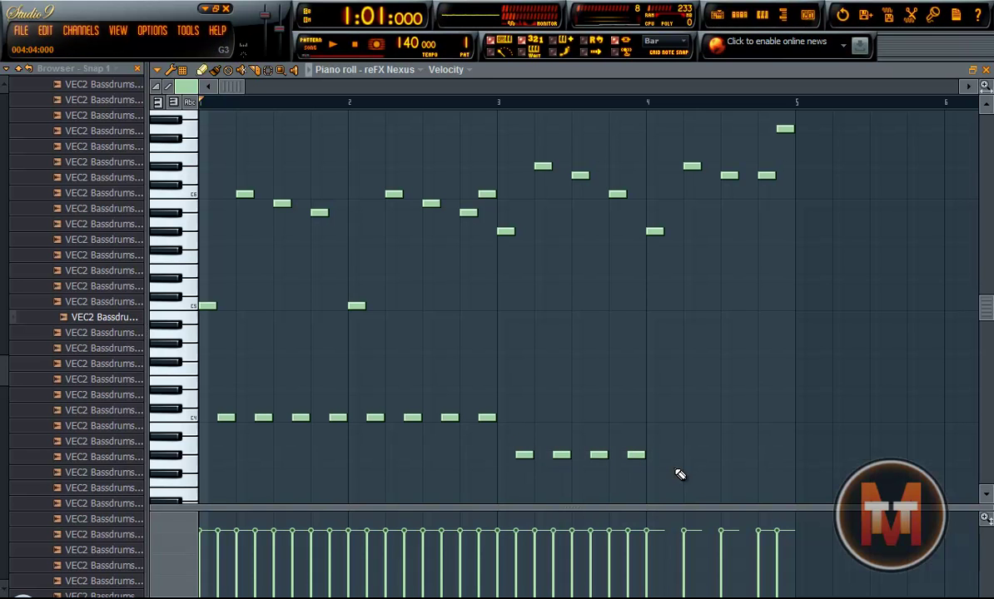
Add four G3 bass notes on the off-beats of bar 4 and play the pattern.
click(671, 464)
click(709, 464)
click(746, 464)
click(776, 465)
key(space)
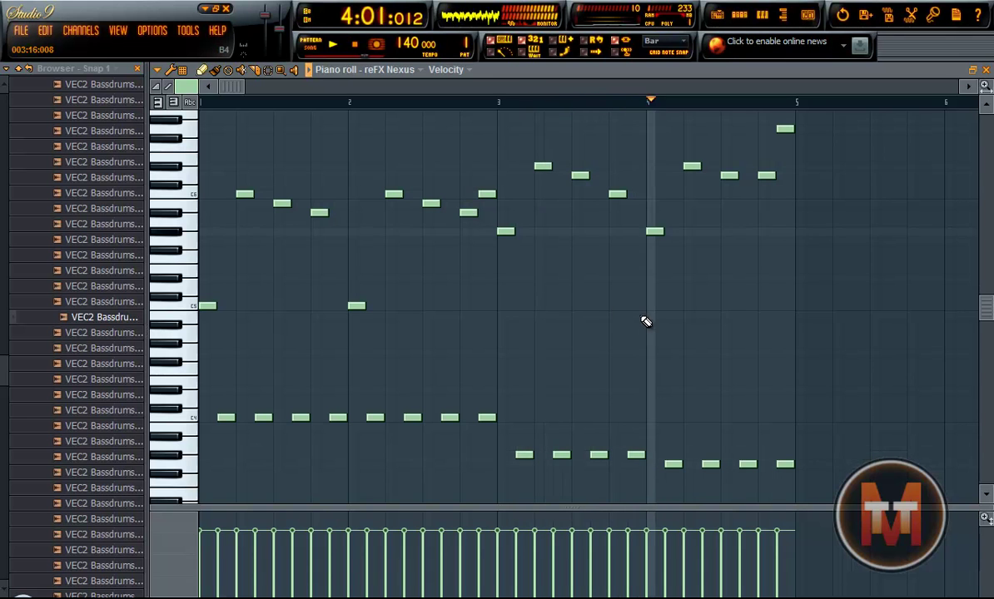
Change the bar 4 melody notes on the four beats to G5, D6, A#5 and C6, and play the pattern.
scroll(628, 313, up, 2)
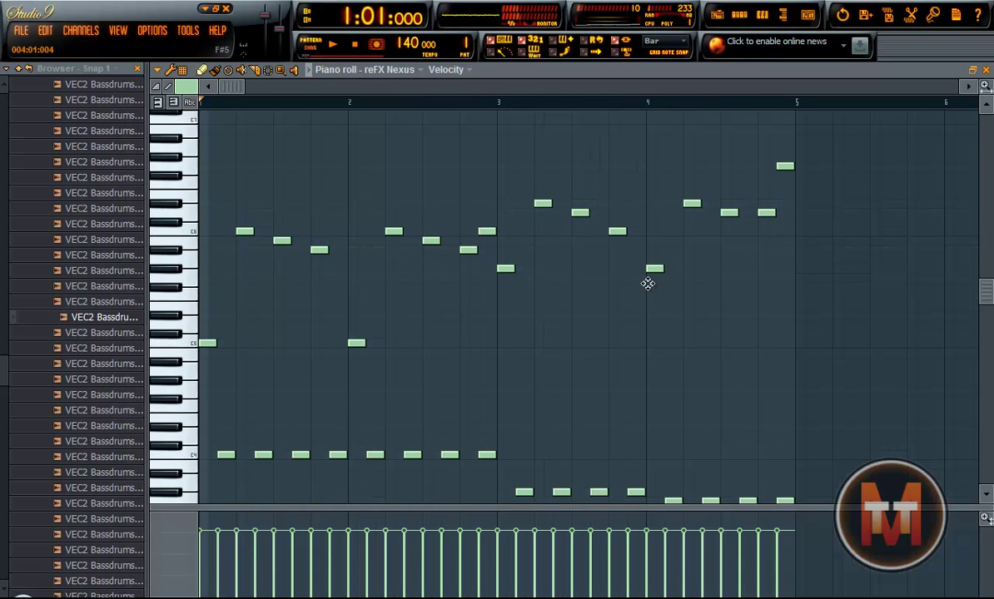
drag(654, 269, 654, 277)
click(686, 203)
click(686, 214)
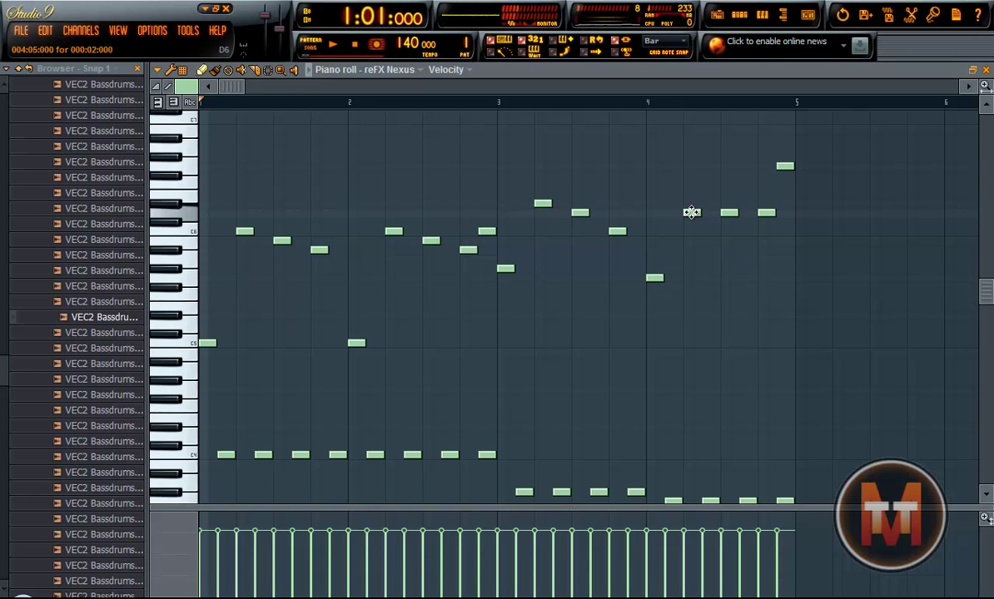
click(718, 239)
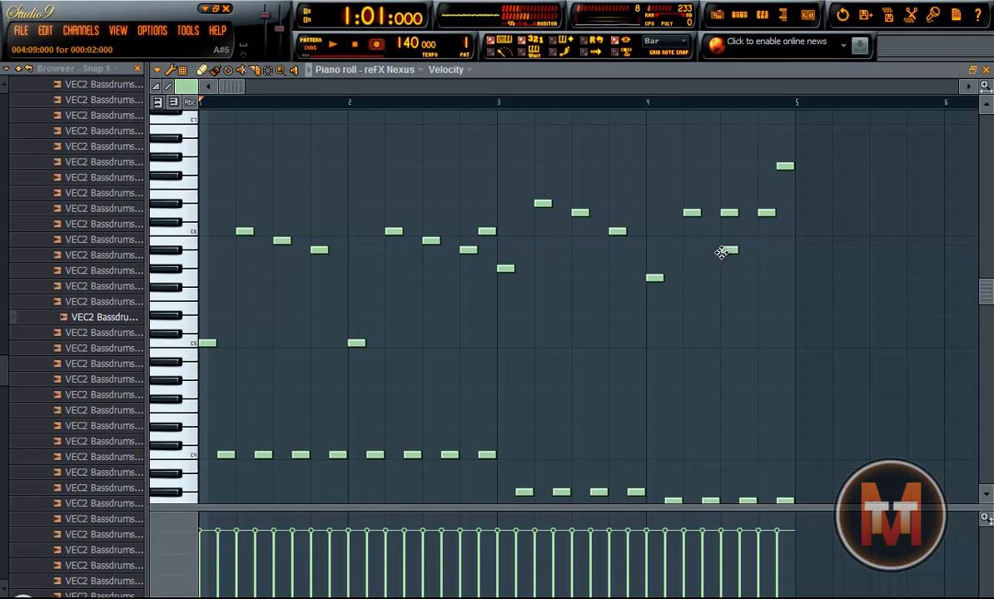
click(759, 230)
right_click(735, 213)
key(space)
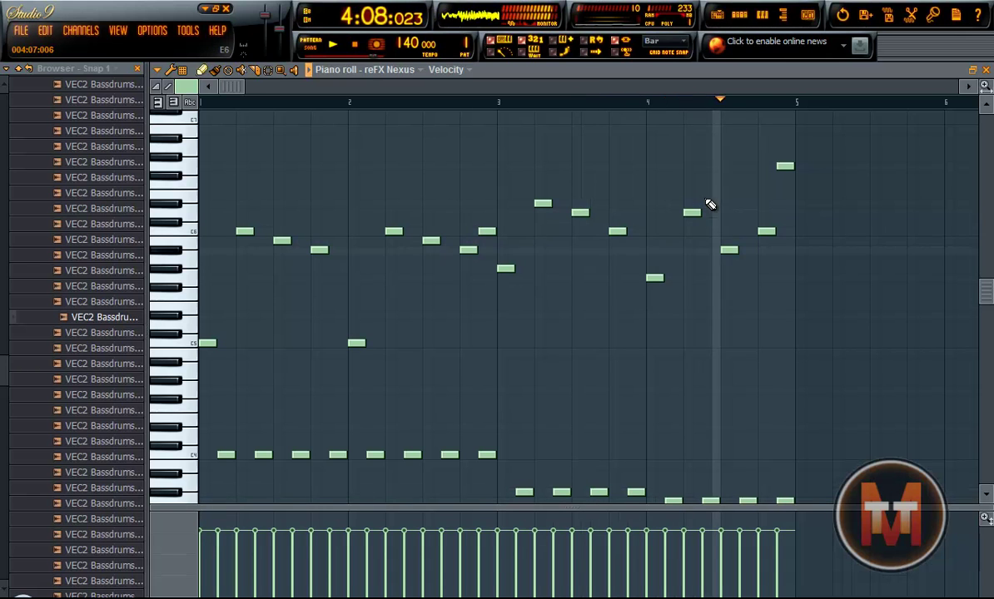
Try D#6 in place of the G6 note at the end of bar 4, play it, and delete it.
key(space)
click(781, 177)
right_click(778, 179)
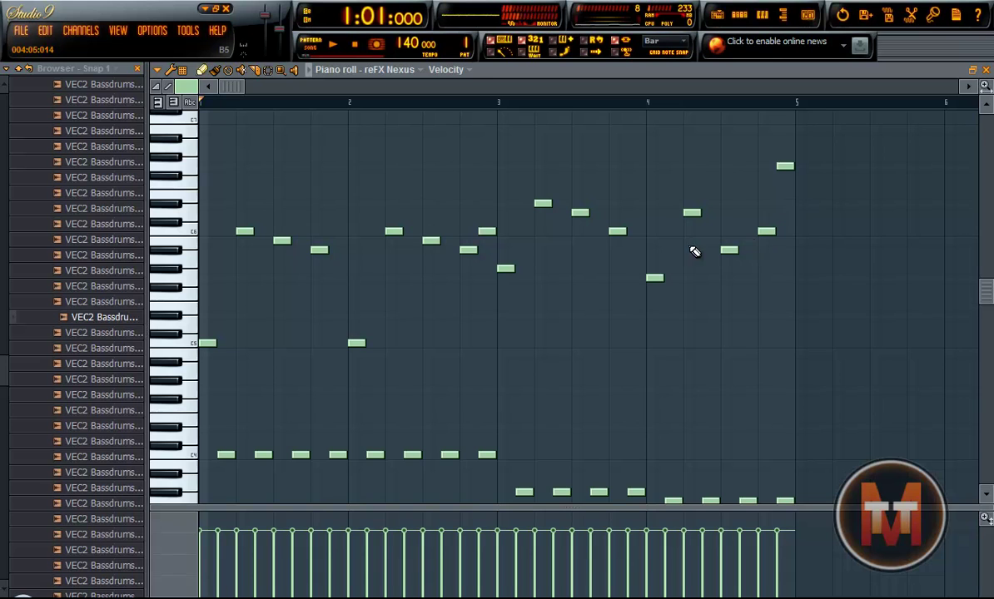
click(774, 195)
mouse_move(775, 197)
mouse_down()
mouse_move(774, 221)
mouse_move(777, 206)
mouse_up()
drag(788, 209, 782, 202)
key(space)
click(557, 103)
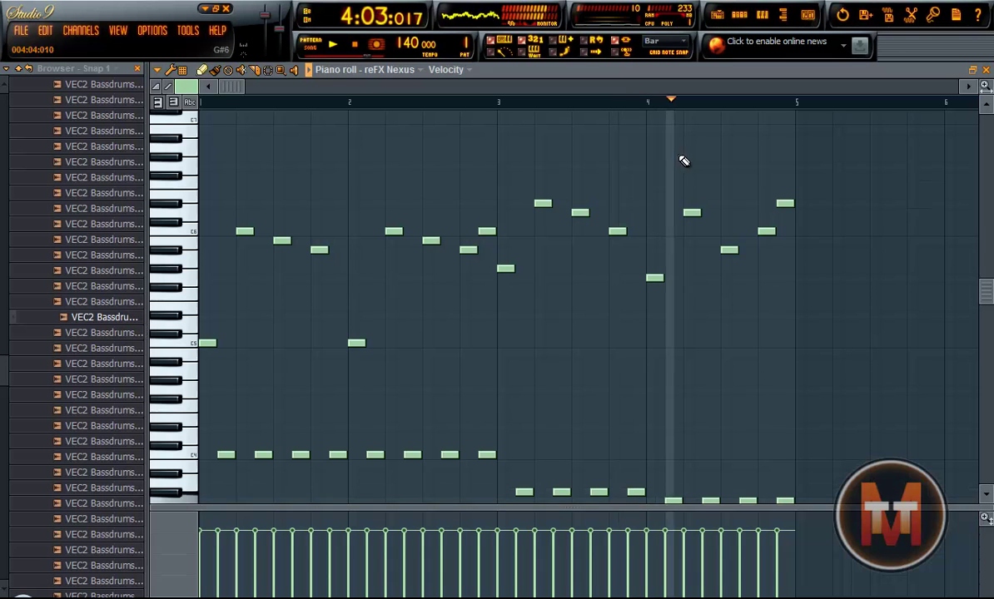
right_click(785, 204)
key(space)
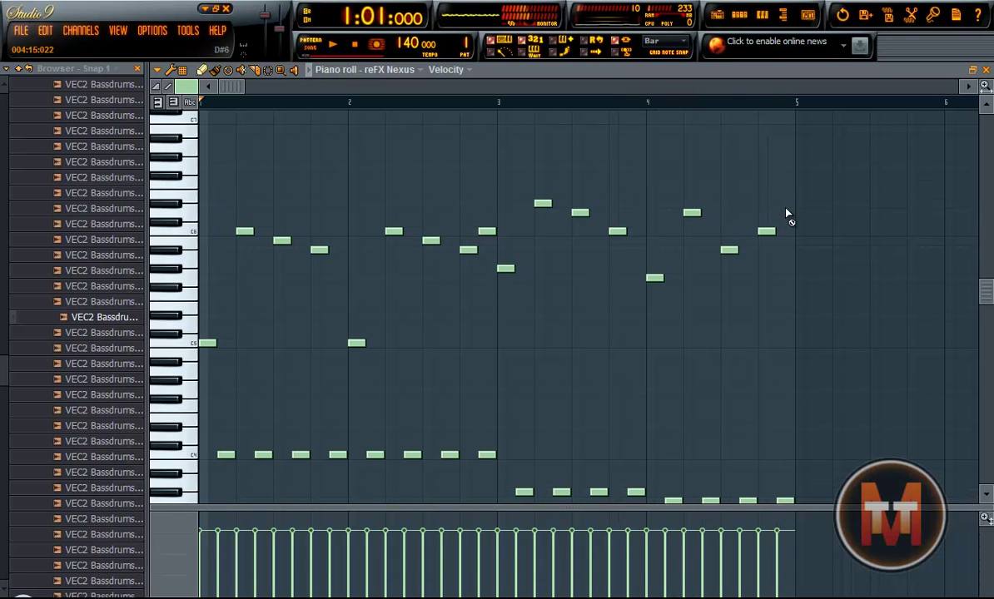
Undo the recent bar 4 edits back to three D6 notes on beats 2 to 4 and a closing G6.
key(ctrl+alt+z)
key(ctrl+alt+z)
key(ctrl+alt+z)
key(ctrl+alt+z)
key(ctrl+alt+z)
key(ctrl+alt+z)
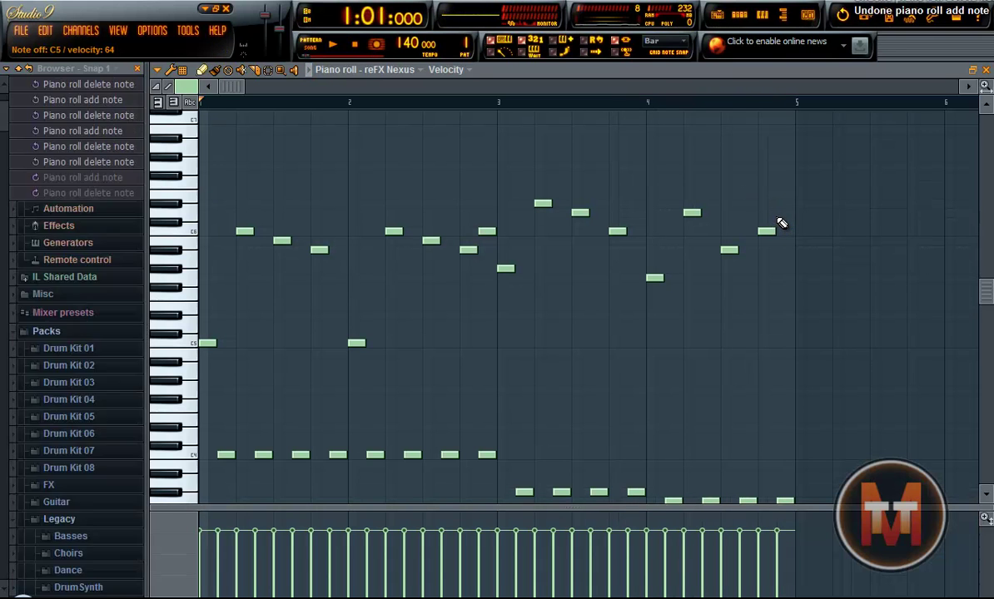
key(ctrl+alt+z)
key(ctrl+alt+z)
key(ctrl+alt+z)
key(ctrl+alt+z)
key(ctrl+alt+z)
key(ctrl+alt+z)
key(ctrl+alt+z)
key(ctrl+alt+z)
key(ctrl+alt+z)
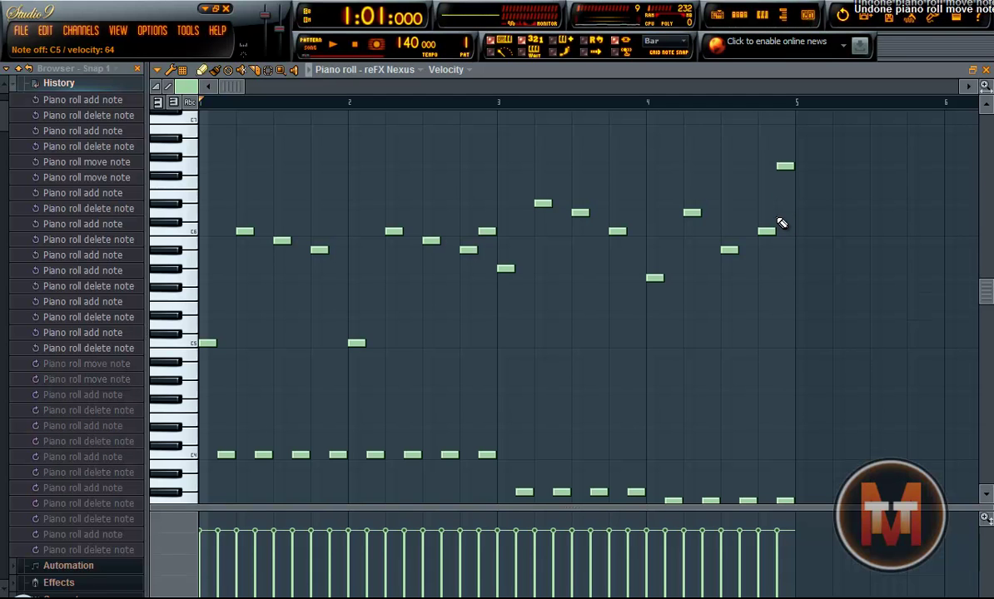
key(ctrl+alt+z)
key(ctrl+alt+z)
key(ctrl+alt+z)
key(ctrl+alt+z)
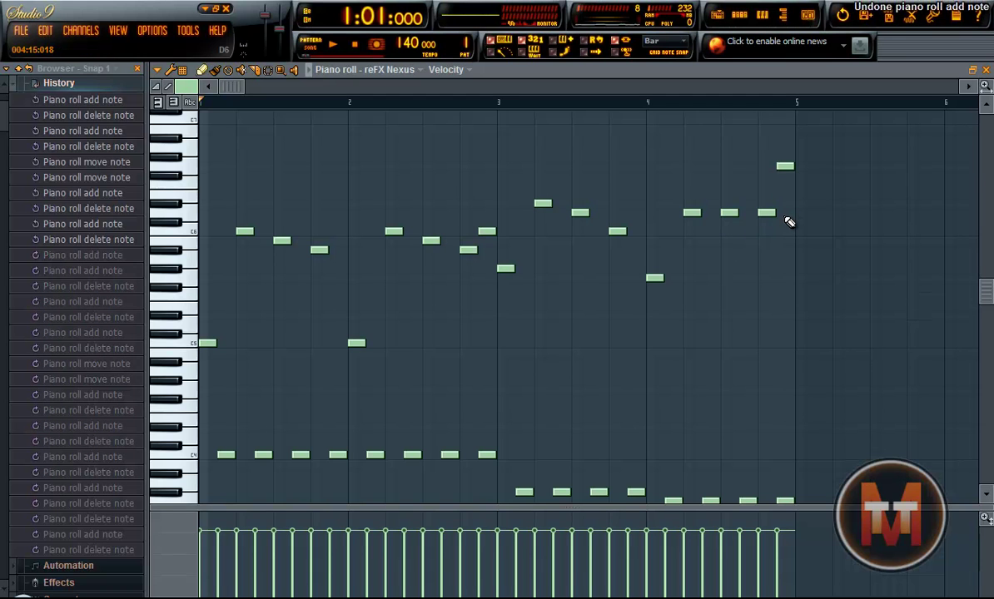
key(ctrl+alt+z)
key(ctrl+alt+z)
key(ctrl+alt+z)
key(ctrl+alt+z)
key(ctrl+alt+z)
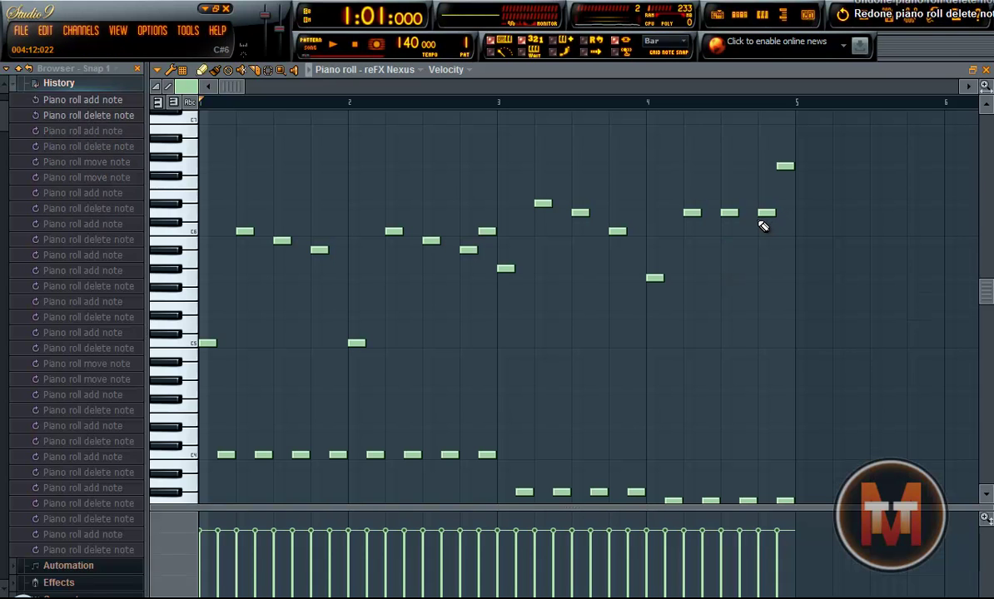
Try out alternative pitches around the first and third beats of bar 4, keeping the existing melody notes.
click(648, 279)
click(652, 270)
right_click(653, 270)
right_click(649, 283)
click(649, 280)
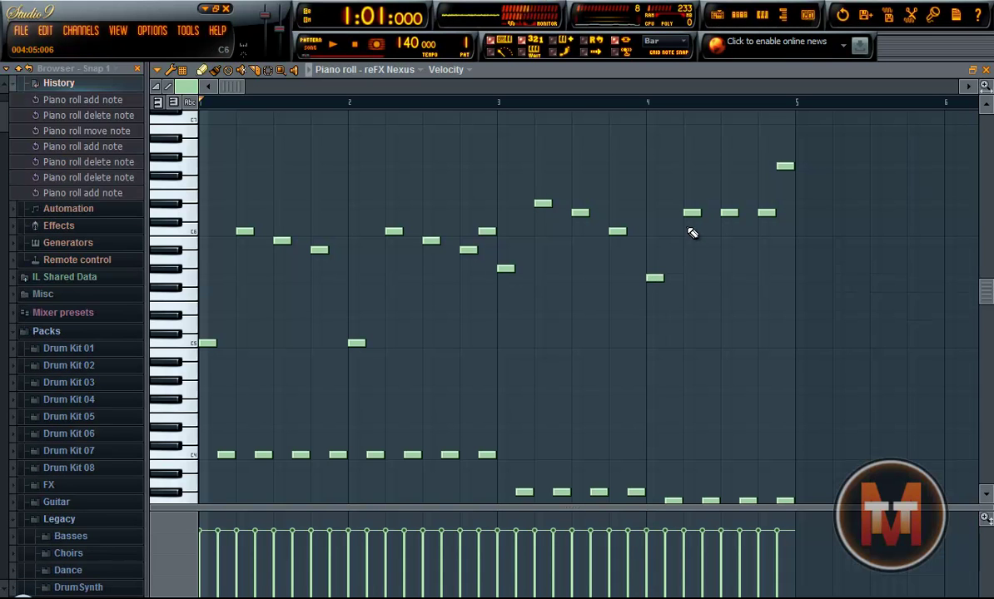
click(683, 217)
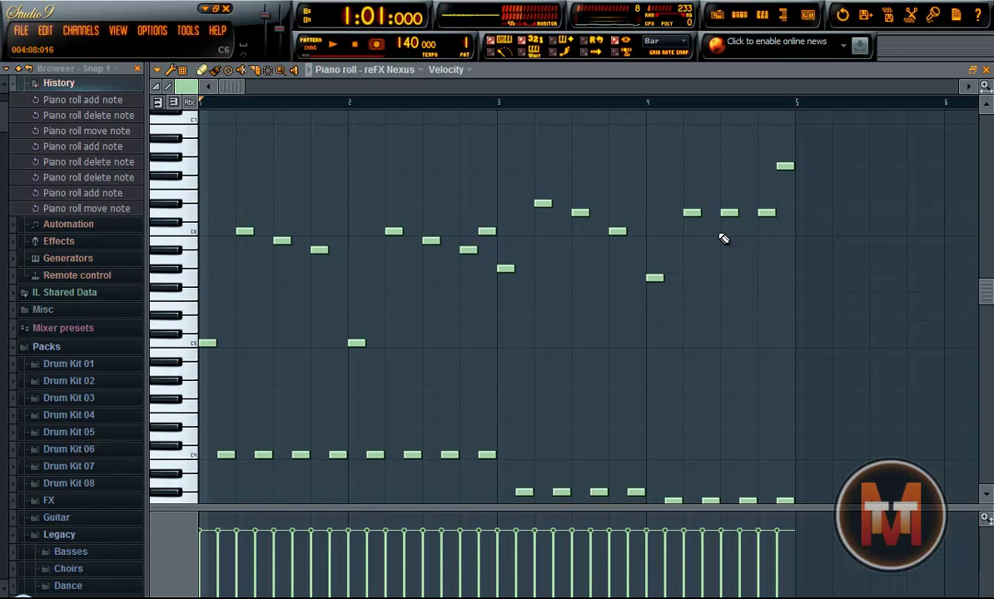
click(725, 226)
right_click(725, 226)
click(719, 259)
right_click(720, 259)
Play the pattern from around bar 3 and audition the D6 note on the second beat of bar 4.
key(space)
click(587, 104)
key(space)
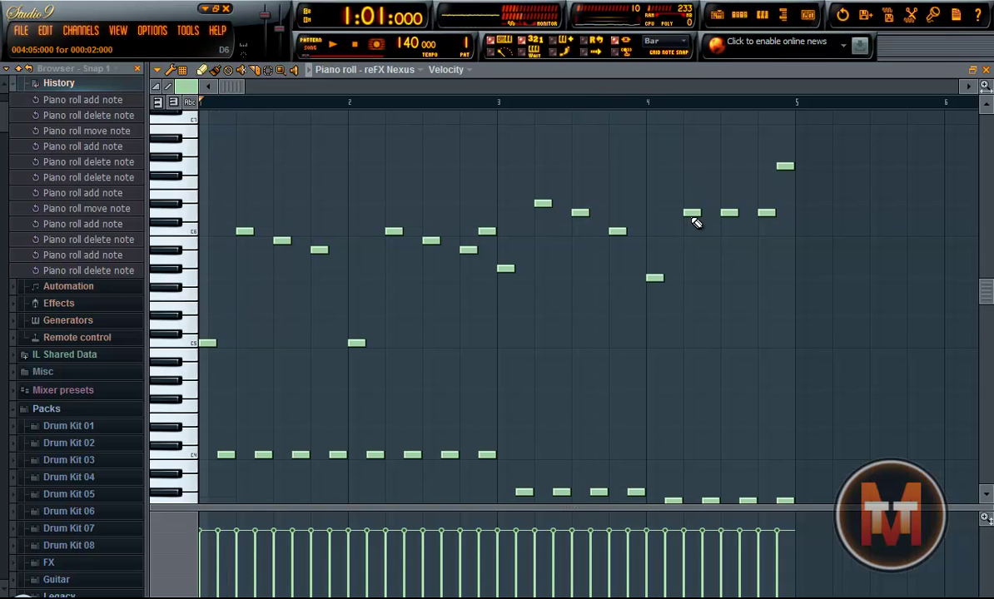
click(690, 217)
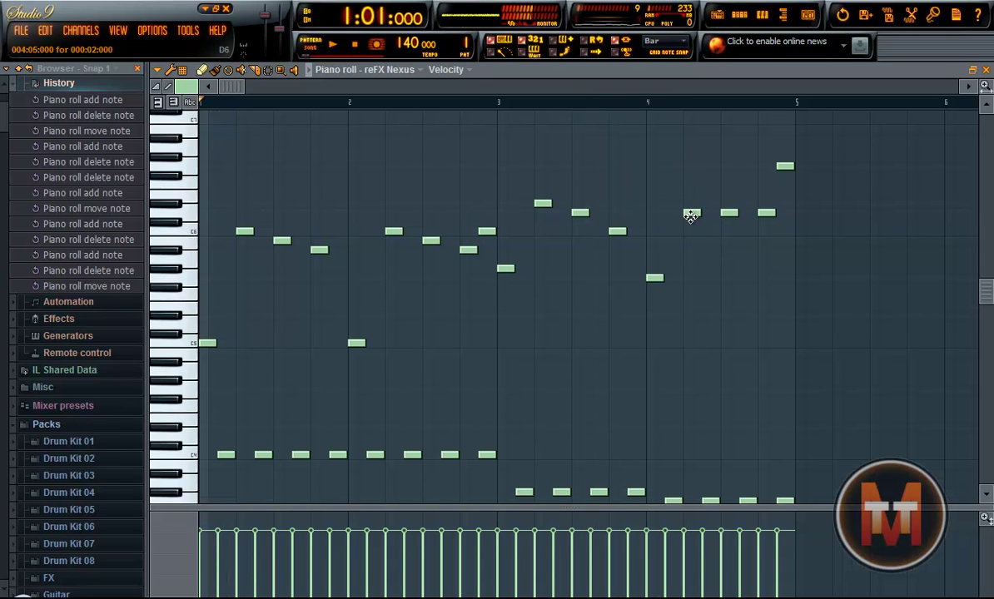
click(463, 101)
key(space)
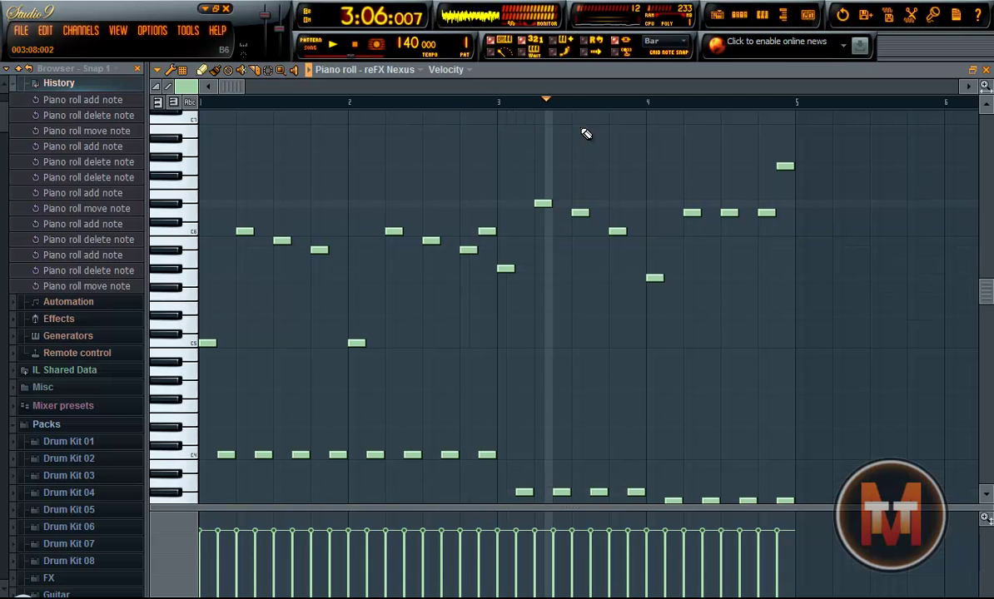
key(space)
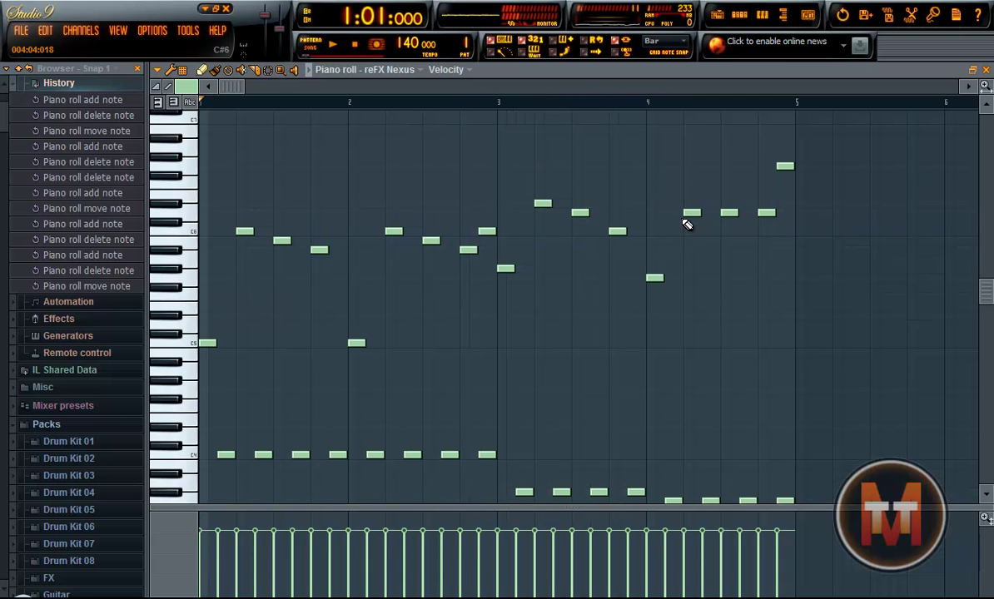
Replace the D6 notes on beats 2, 3 and 4 of bar 4 with C6, B5 and C6.
click(687, 231)
click(726, 240)
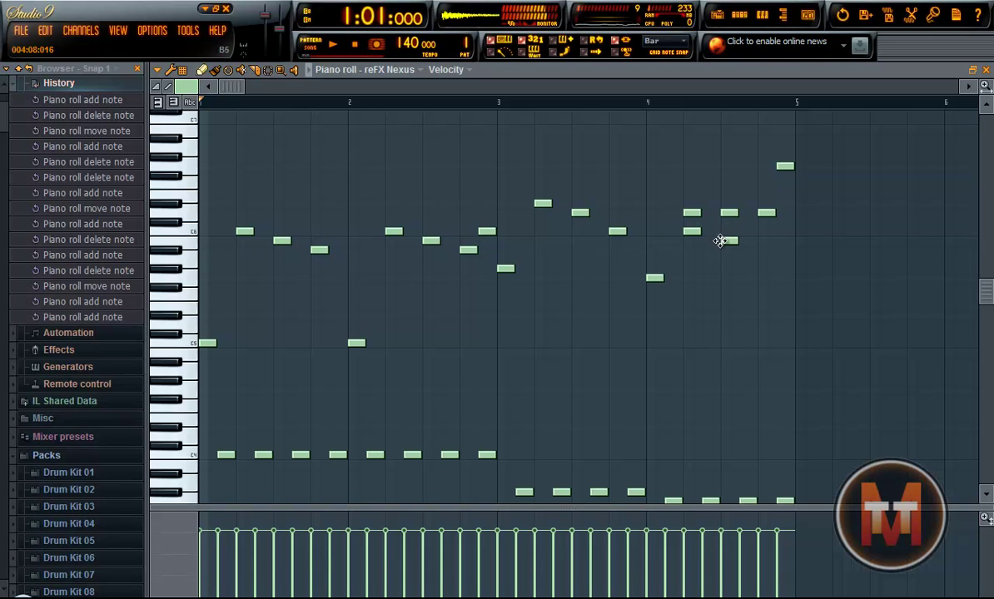
click(764, 240)
right_click(764, 240)
click(763, 220)
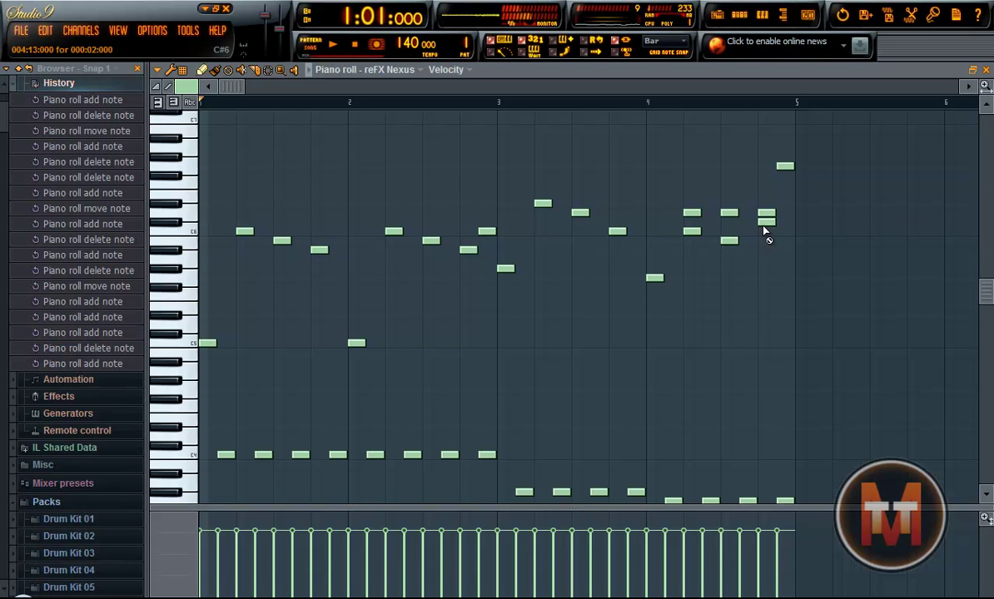
right_click(763, 221)
click(731, 241)
click(762, 233)
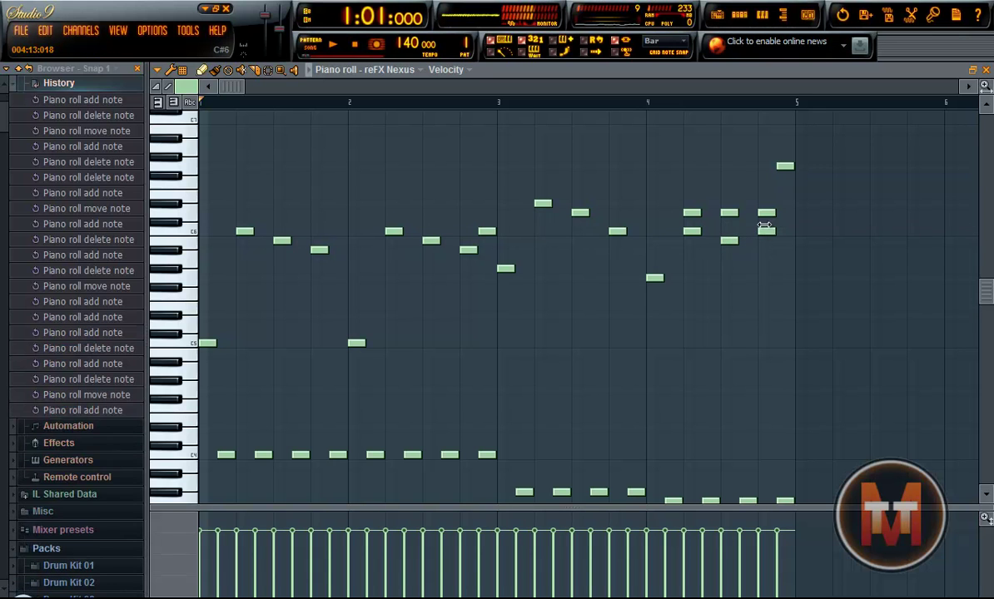
right_click(692, 213)
Replace the closing G6 note of bar 4 with D#6 and play the pattern.
click(776, 197)
right_click(777, 194)
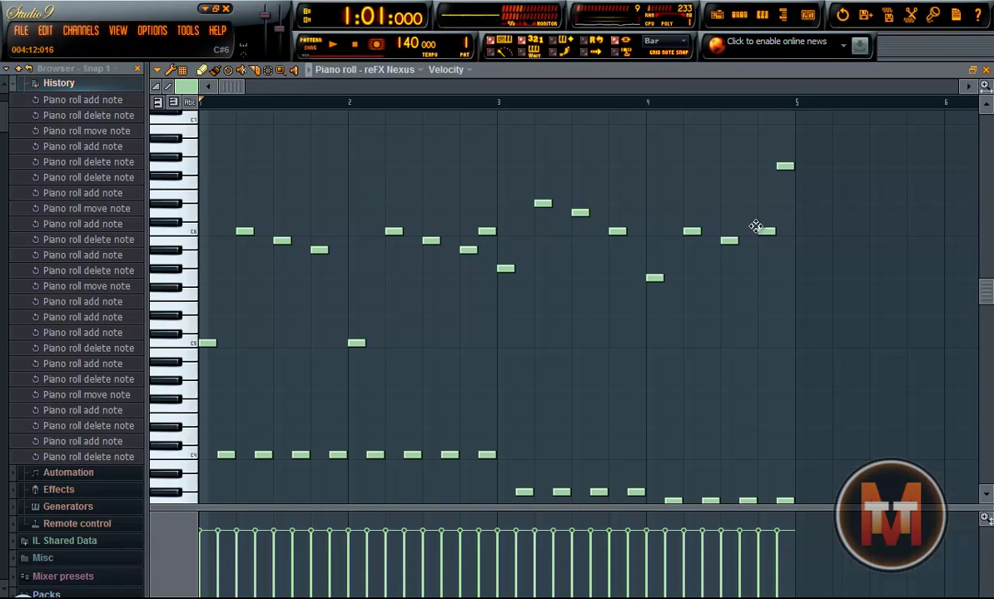
click(765, 231)
click(781, 215)
right_click(781, 215)
click(781, 203)
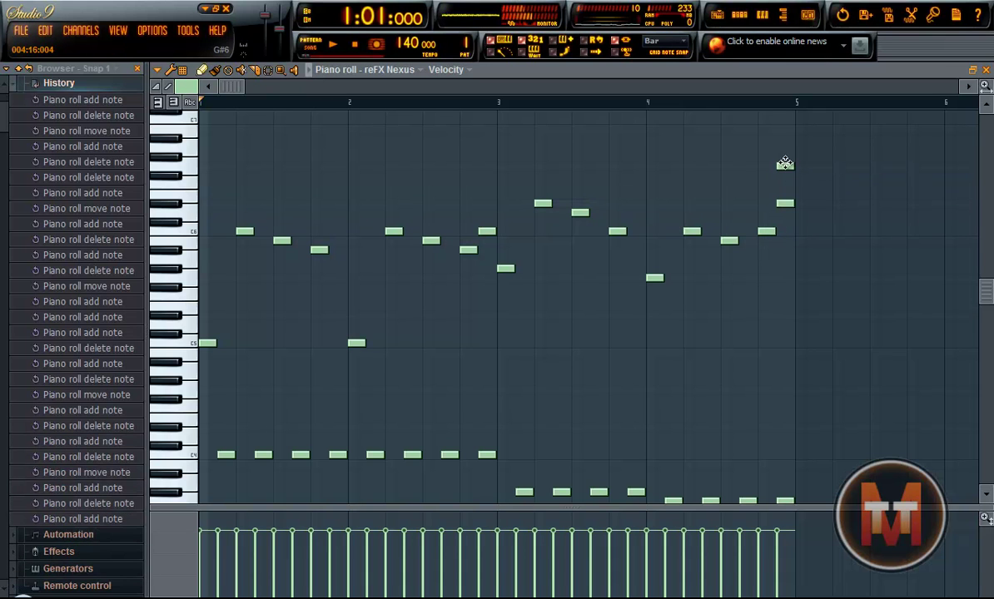
right_click(787, 166)
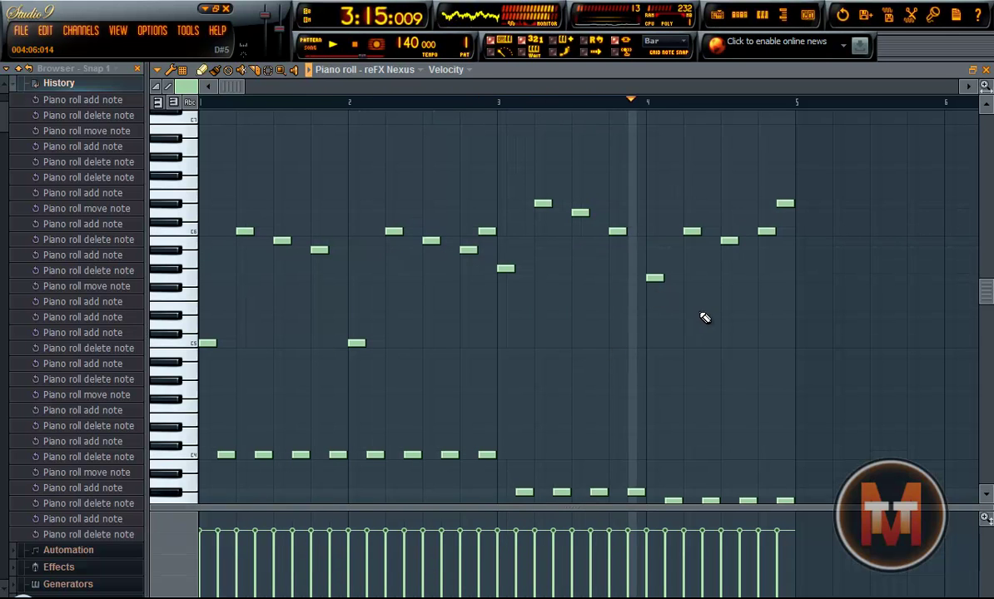
key(space)
Audition the bar 4 melody notes one by one and test C#6 on the fourth beat.
click(696, 233)
click(728, 241)
click(758, 223)
right_click(758, 223)
click(760, 233)
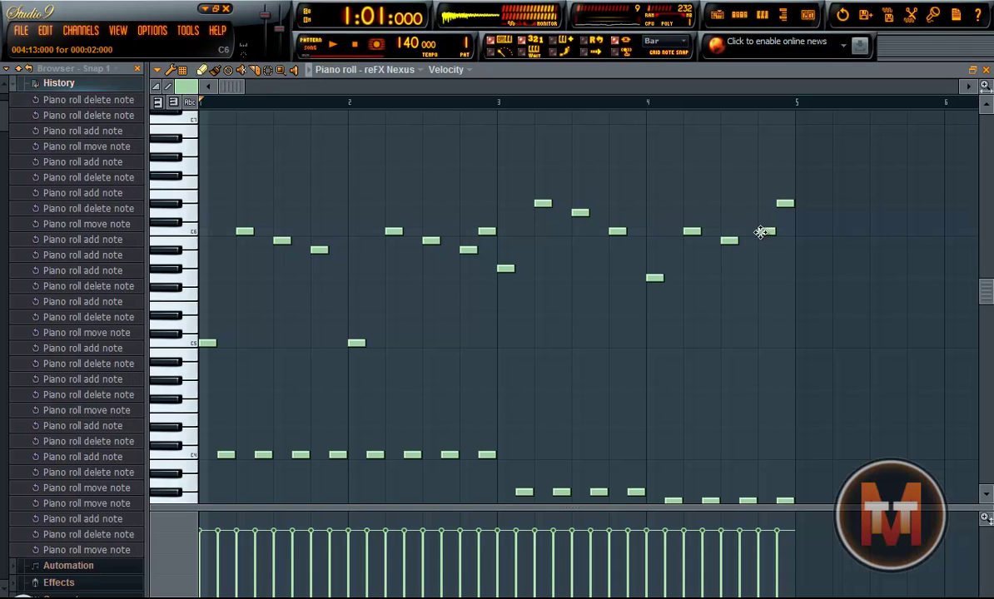
click(652, 278)
click(691, 230)
click(727, 240)
click(763, 230)
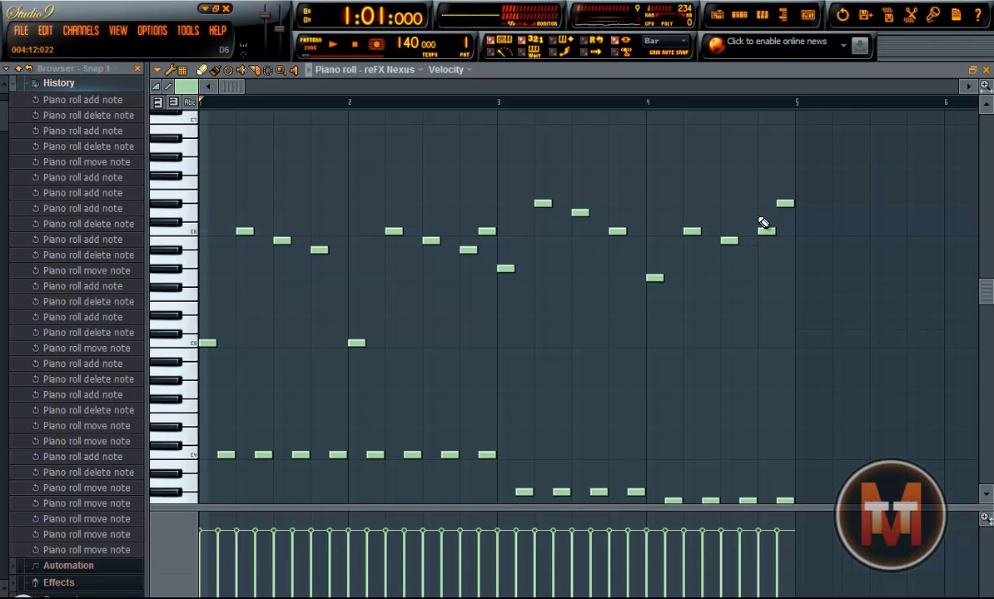
Replace the C6 note on the fourth beat of bar 4 with D6 and play the ending.
click(764, 212)
right_click(766, 231)
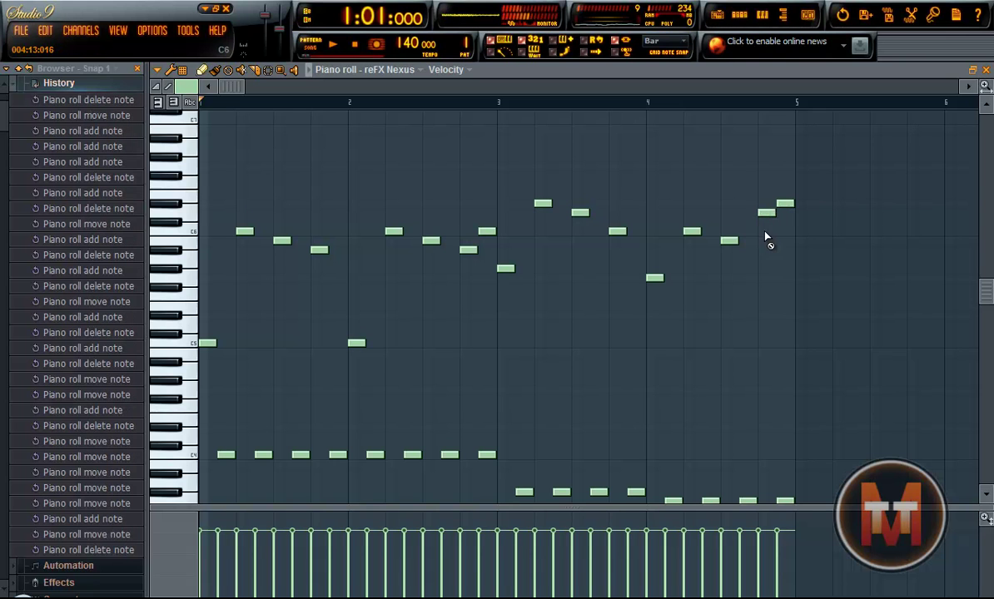
click(614, 104)
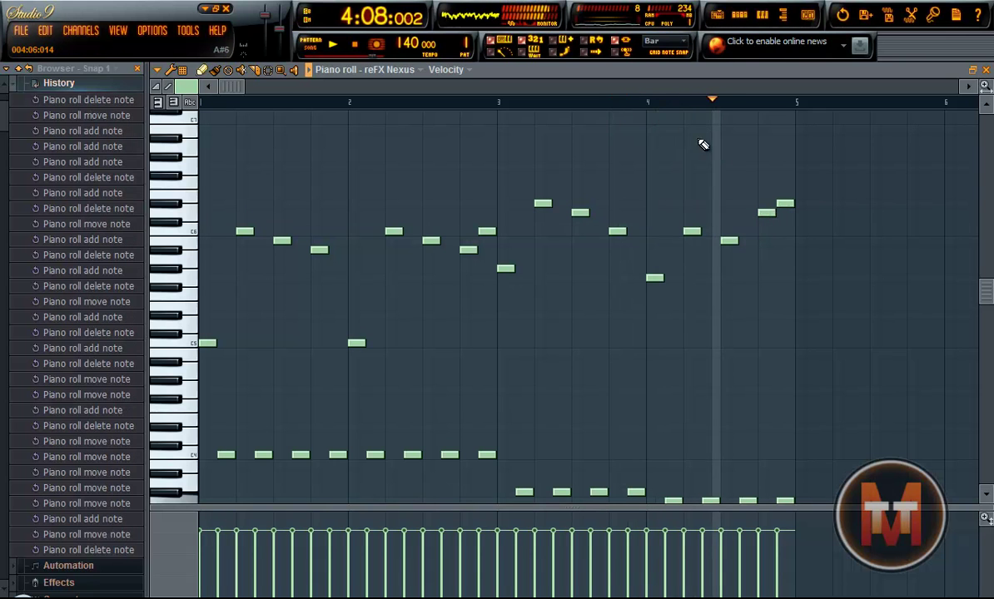
key(space)
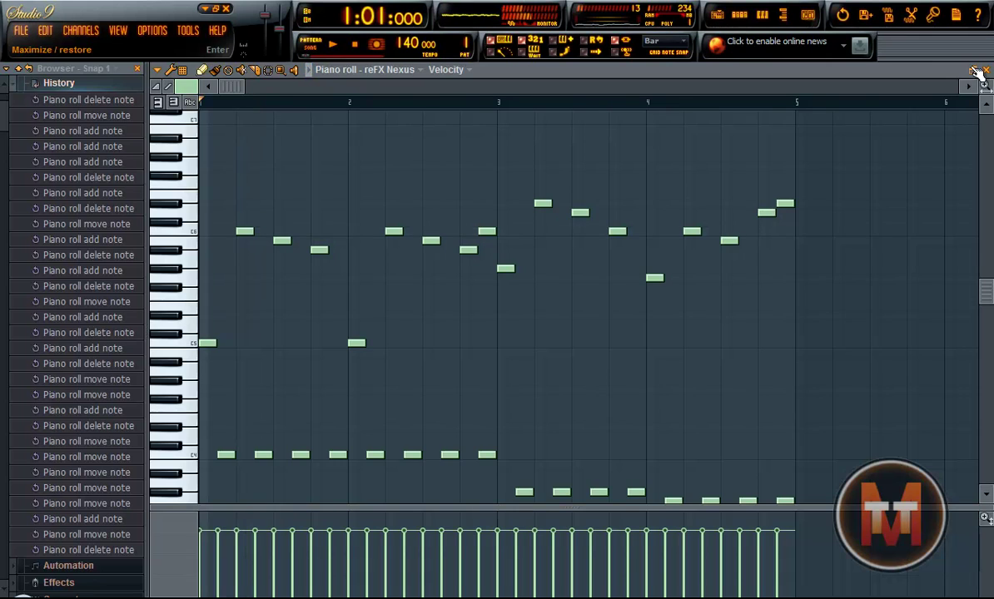
Restore the piano roll to its smaller size and place a Pattern 1 clip at bar 1 of the playlist.
double_click(911, 69)
double_click(659, 79)
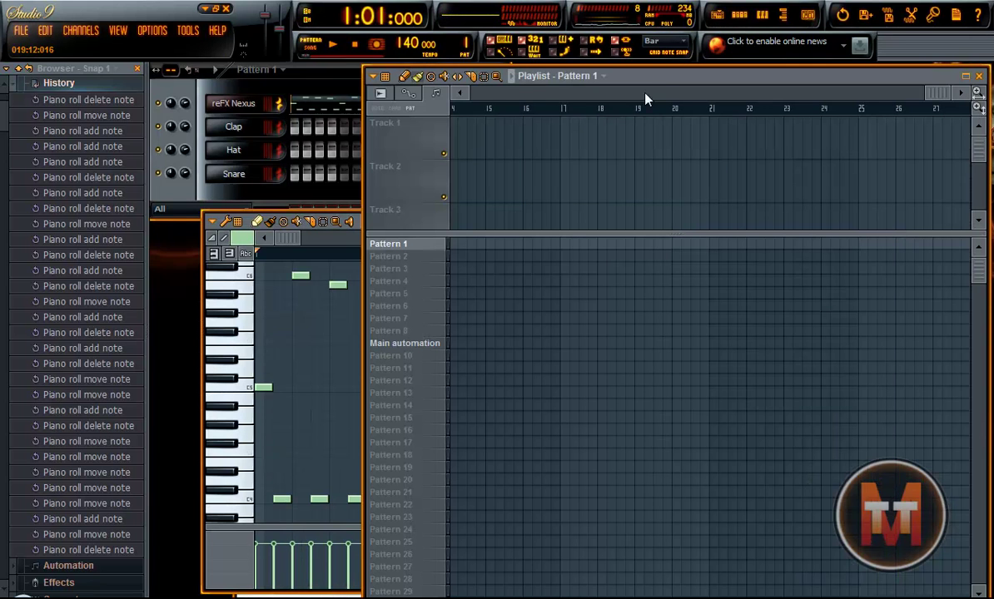
click(479, 94)
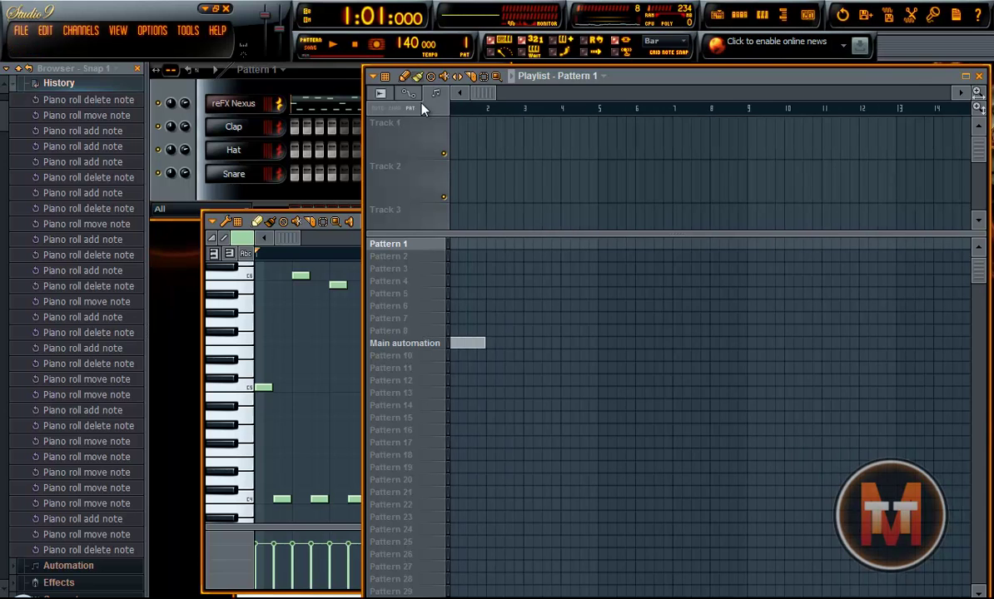
click(454, 244)
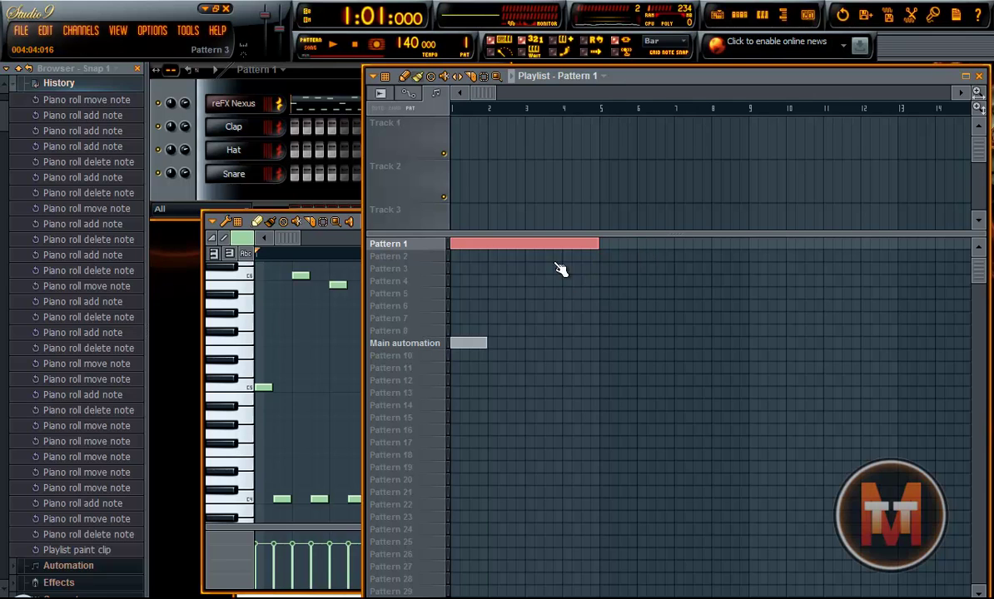
Switch playback to song mode and play the arrangement.
click(317, 49)
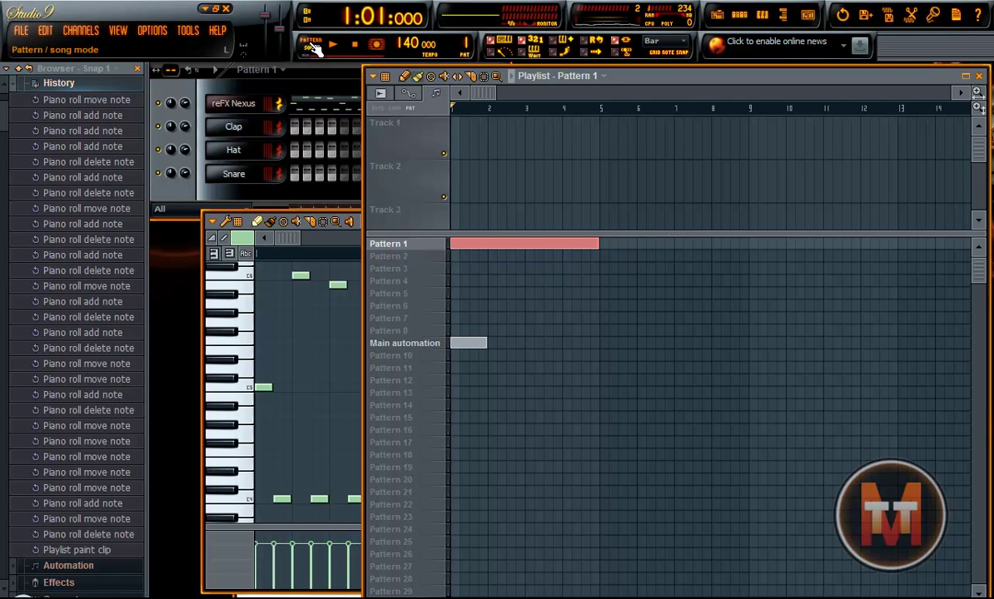
key(space)
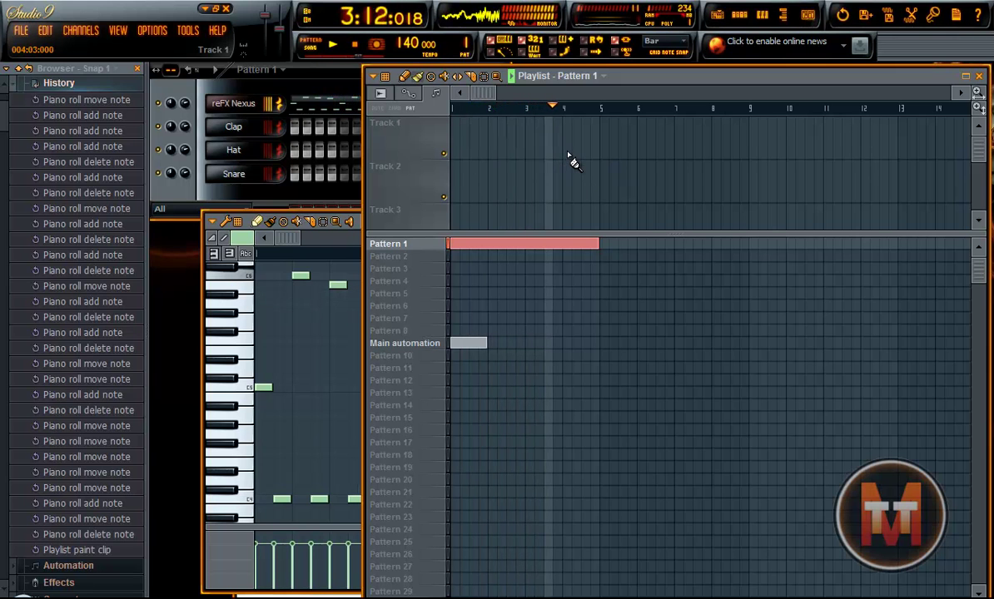
key(space)
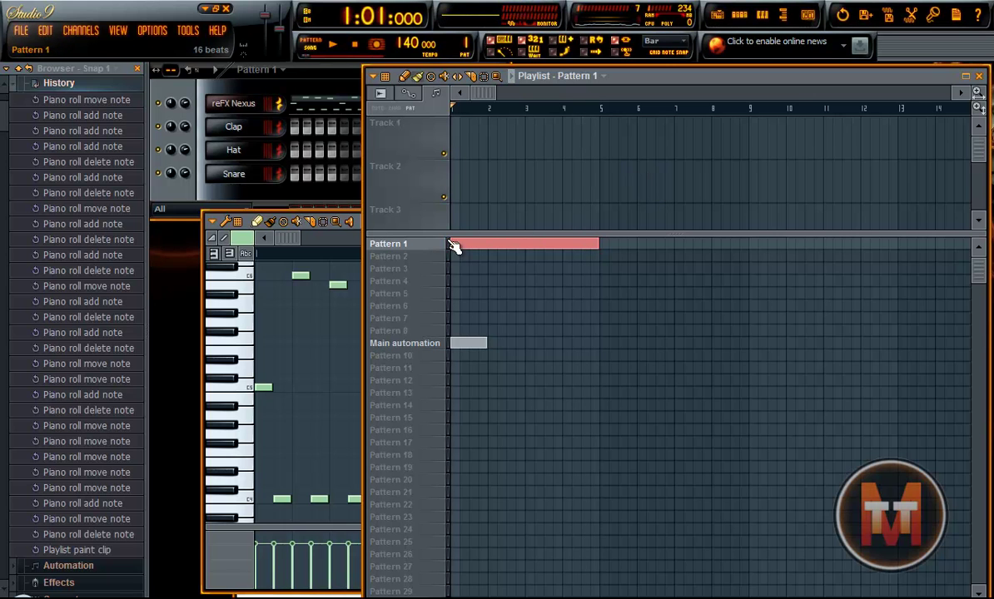
With Pattern 1 selected, clone the reFX Nexus channel.
click(401, 256)
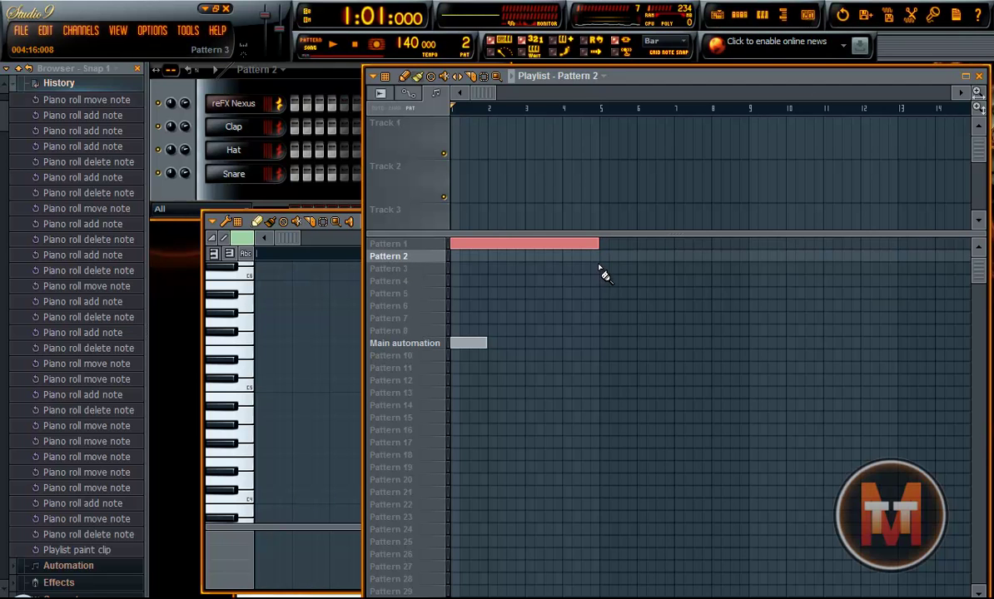
click(413, 245)
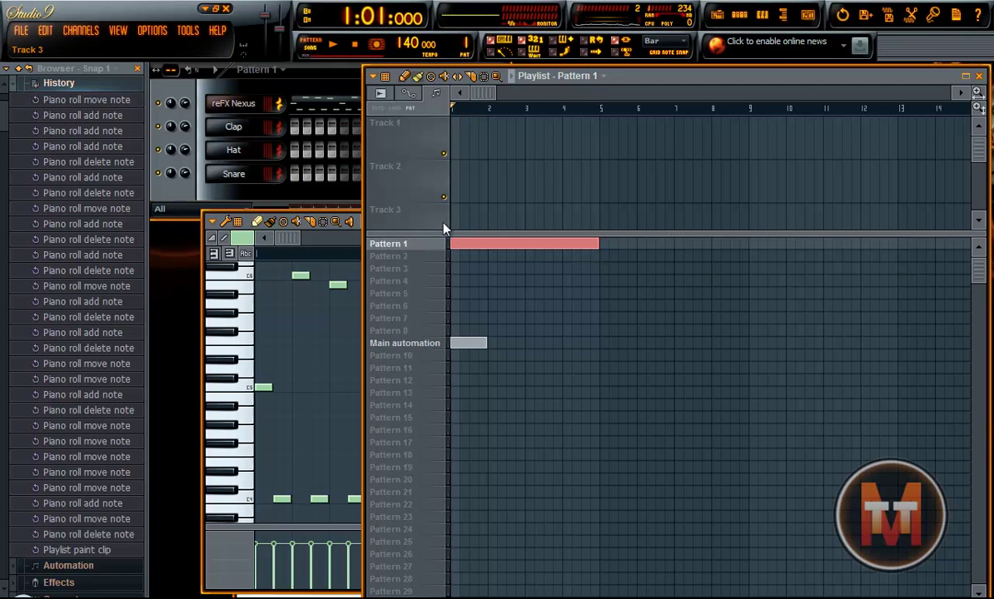
click(274, 90)
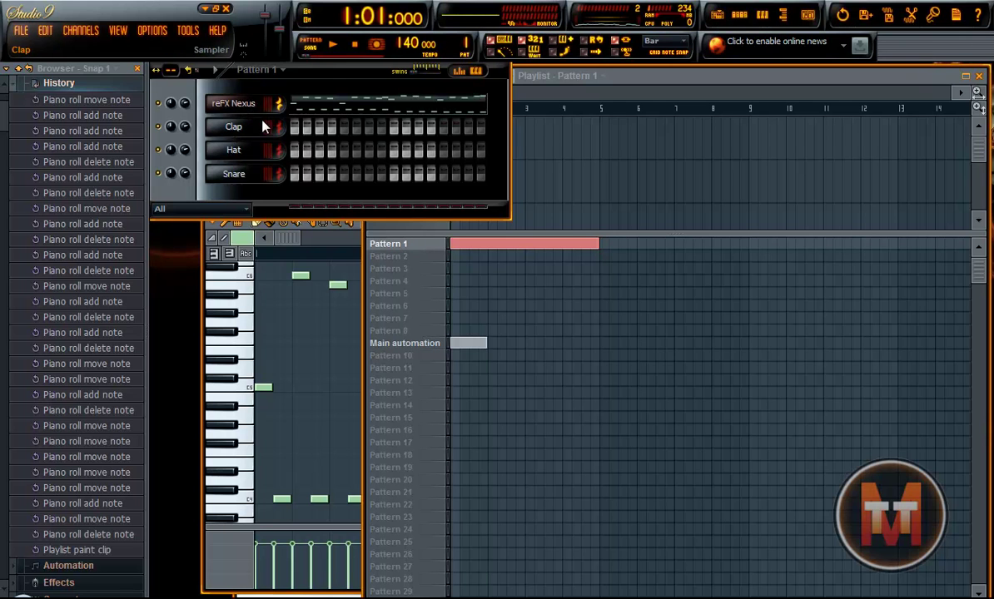
right_click(247, 107)
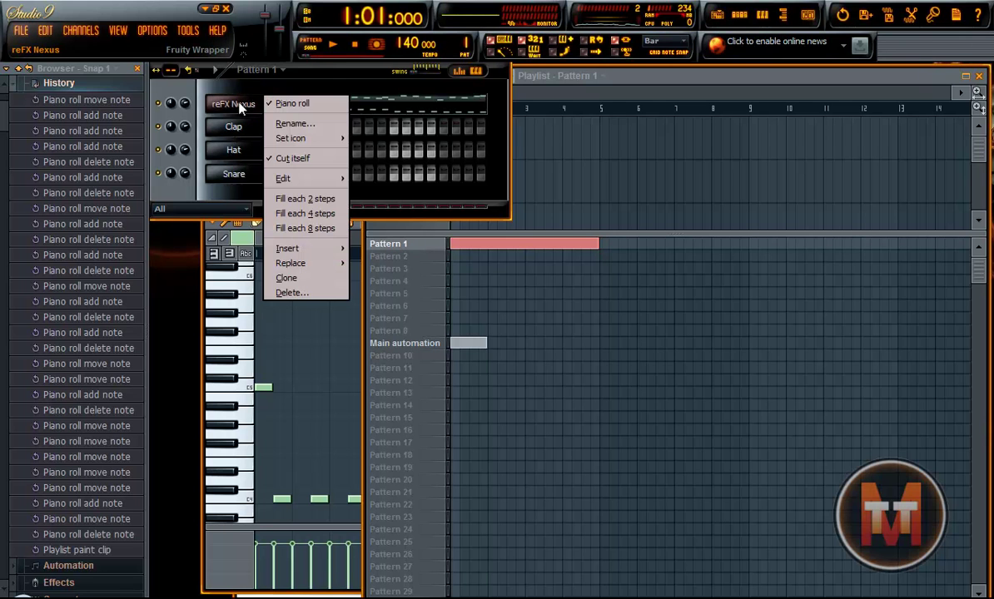
click(310, 280)
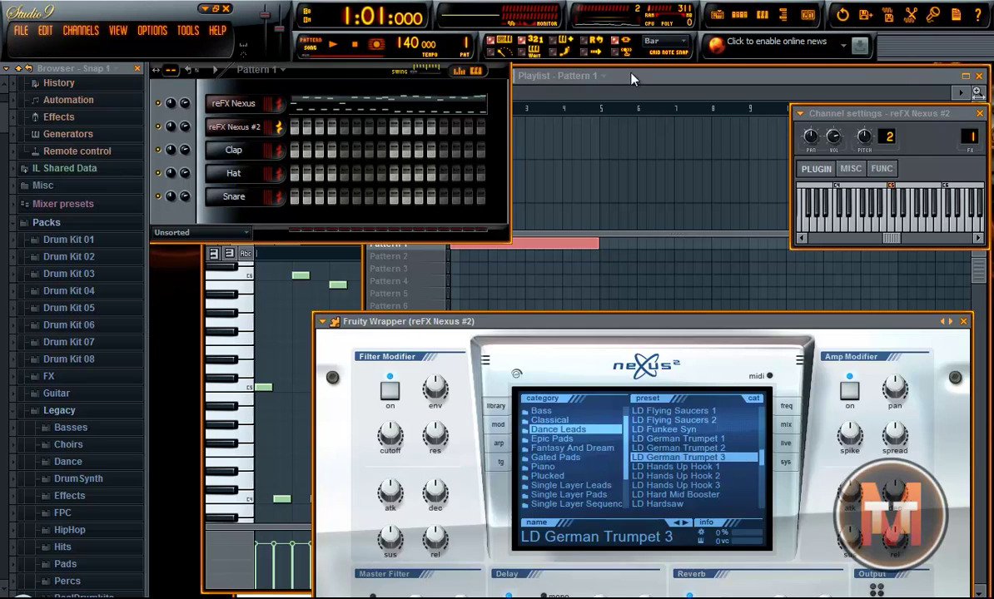
click(588, 75)
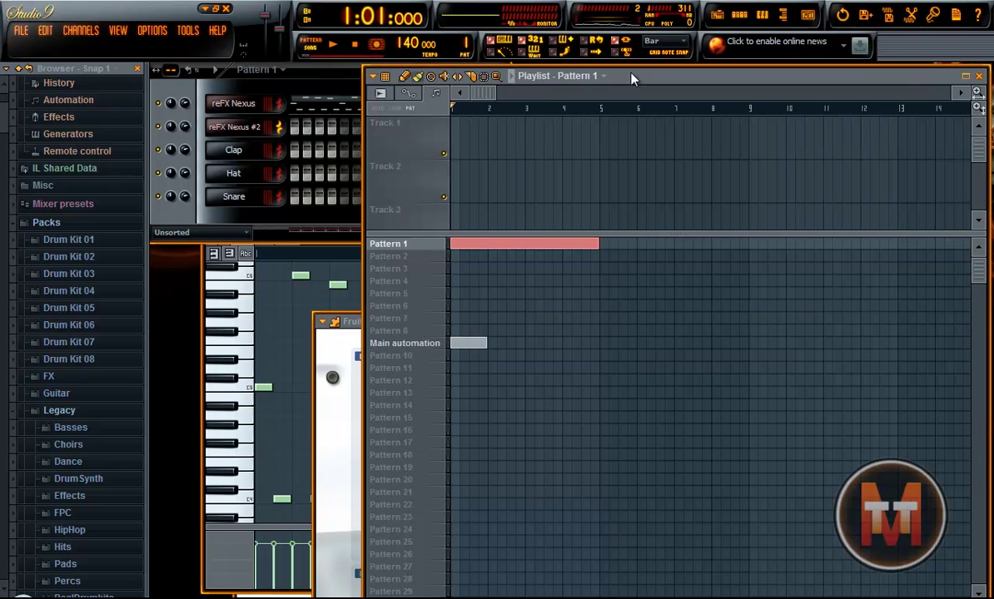
click(407, 258)
right_click(237, 131)
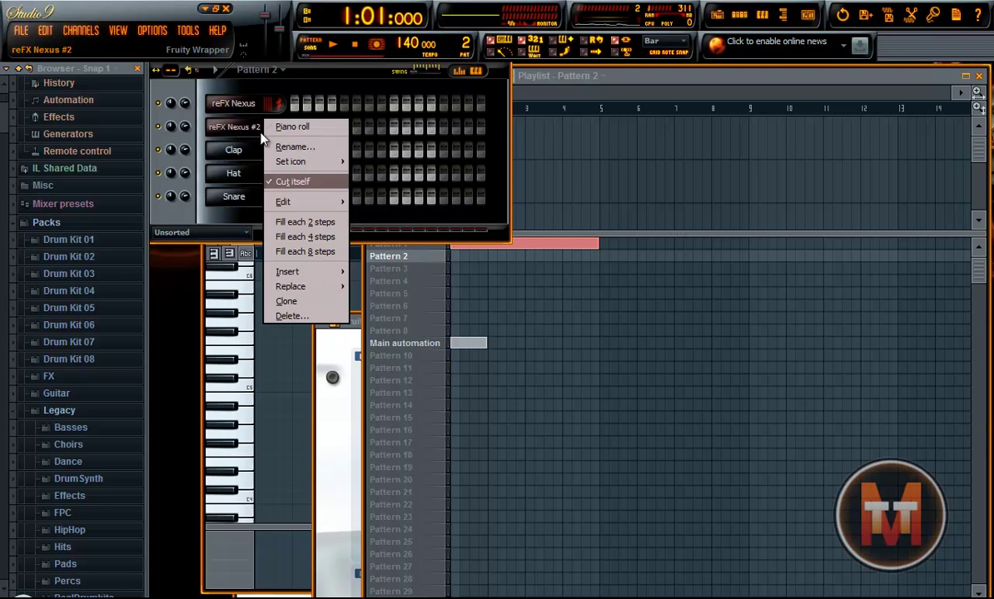
click(632, 86)
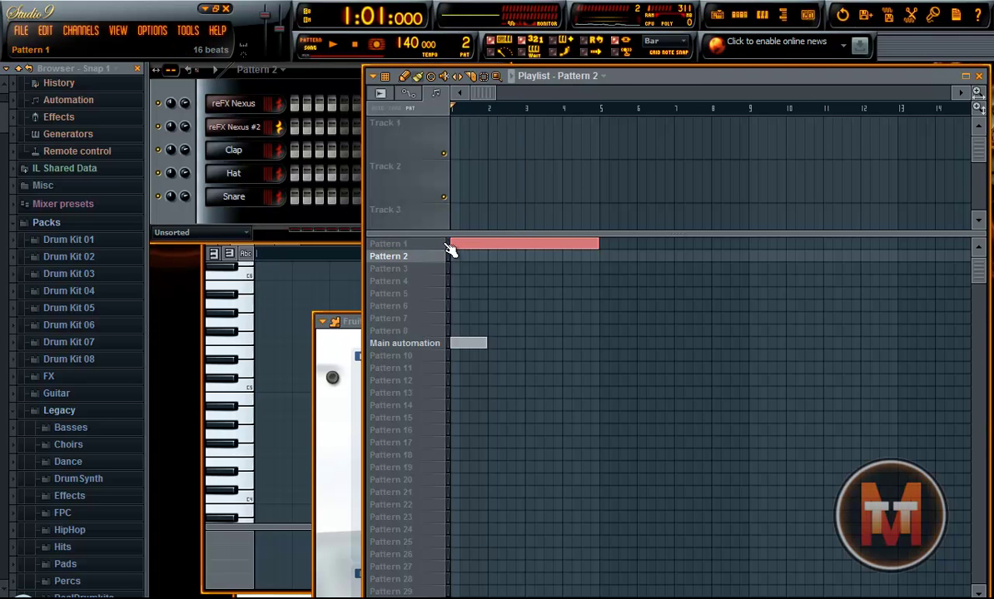
Copy all melody and bass notes from the original reFX Nexus channel's piano roll in Pattern 1.
click(417, 246)
click(318, 106)
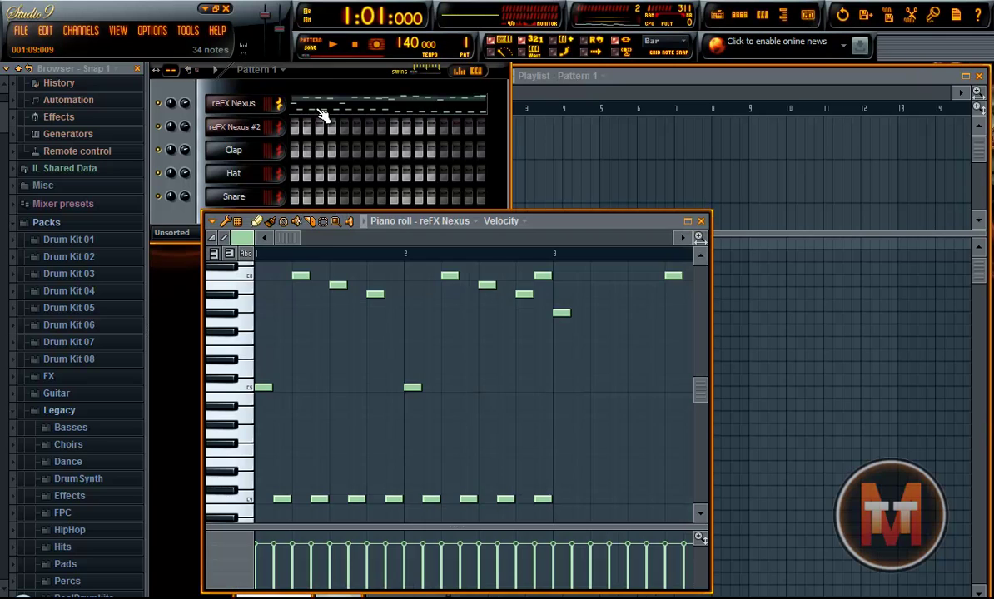
scroll(525, 374, down, 4)
scroll(517, 417, down, 3)
key(ctrl+a)
key(ctrl+z)
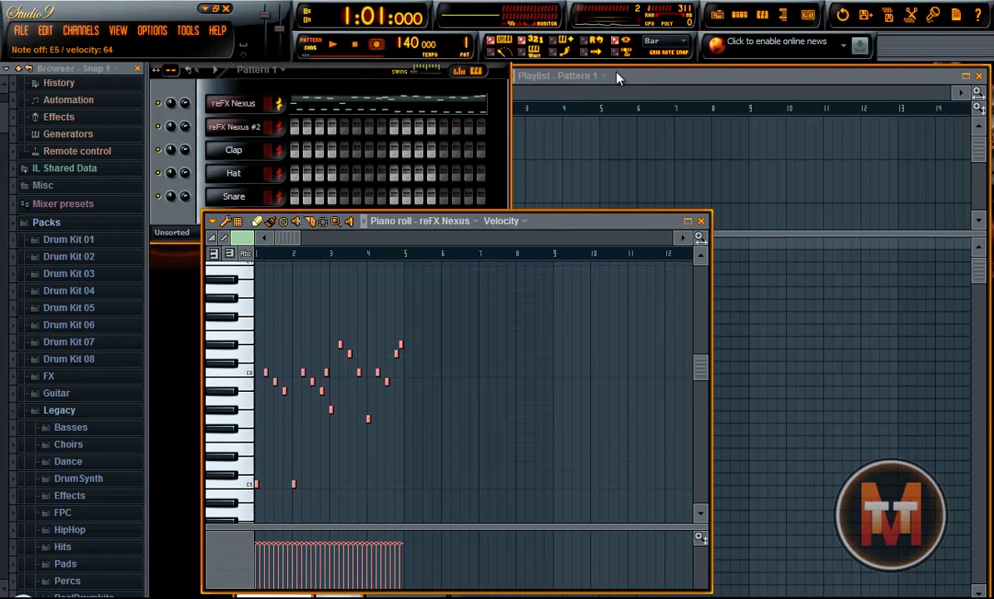
Select Pattern 2 and paste the copied notes into the piano roll of reFX Nexus #2.
click(291, 93)
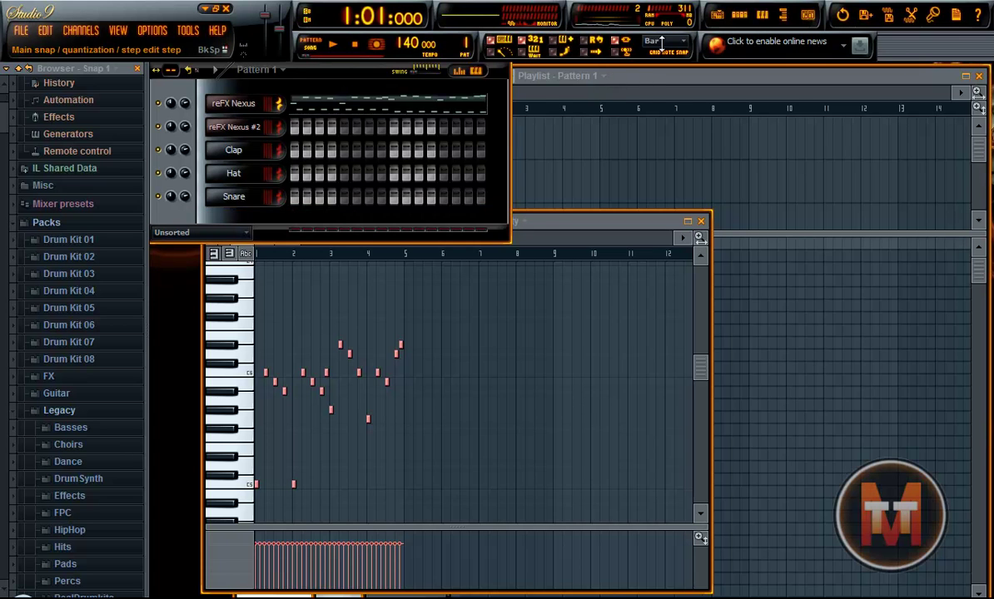
click(630, 86)
click(414, 256)
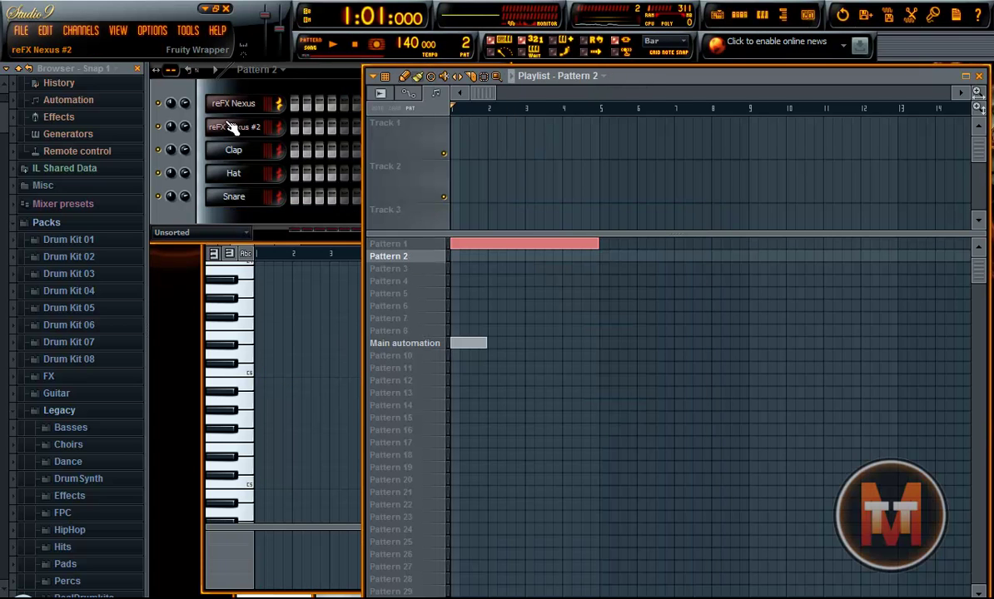
right_click(261, 123)
click(279, 129)
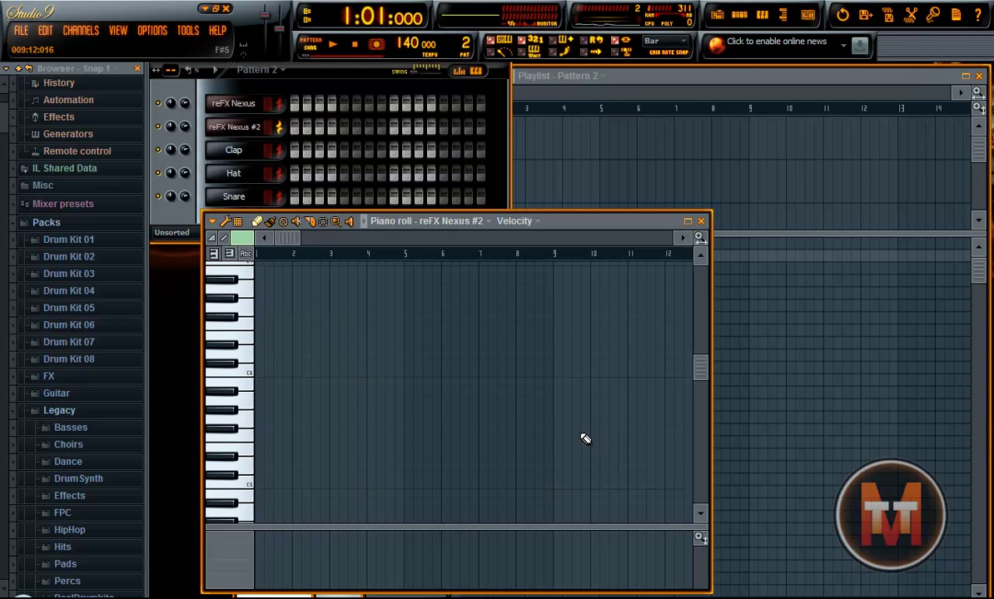
key(ctrl+v)
Switch back to Pattern 1 and compare its channels with those of Pattern 2.
key(F5)
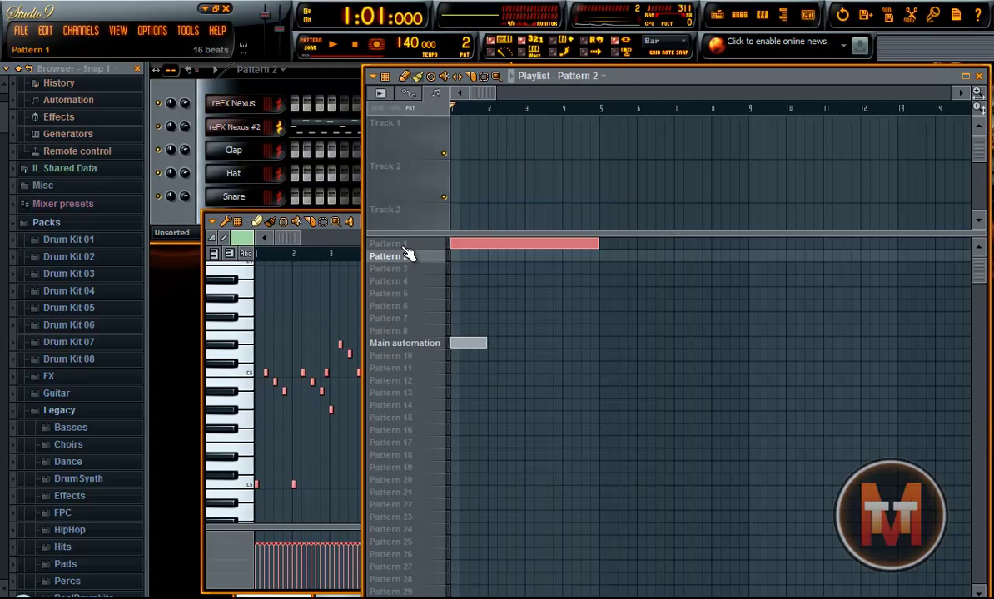
key(KP_Subtract)
click(286, 91)
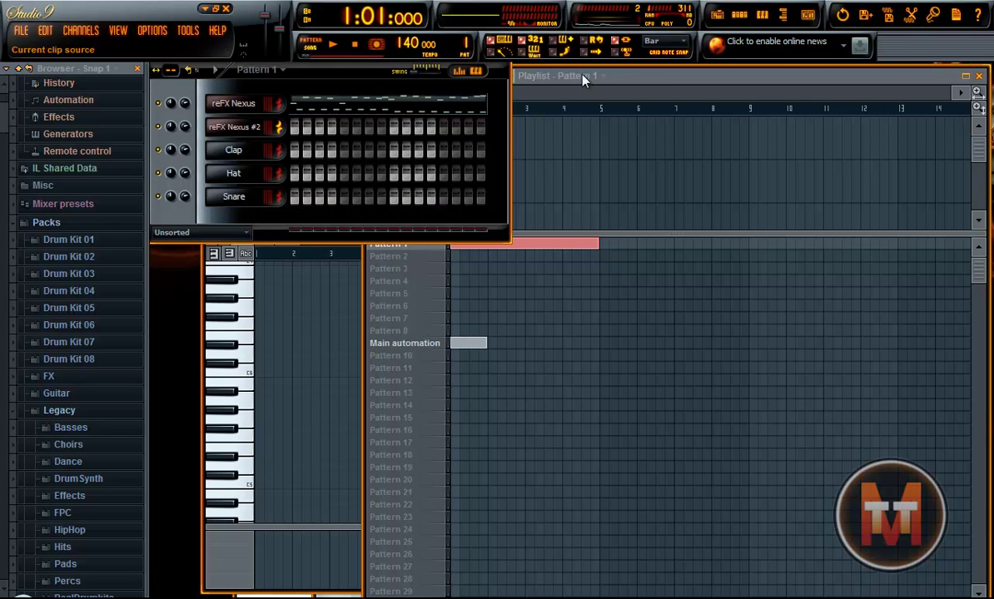
scroll(475, 49, up, 1)
scroll(468, 41, down, 1)
scroll(468, 41, up, 1)
scroll(469, 41, down, 1)
Add a second Pattern 1 clip at bar 5 and Pattern 2 clips at bars 9 and 13 of the playlist.
click(657, 90)
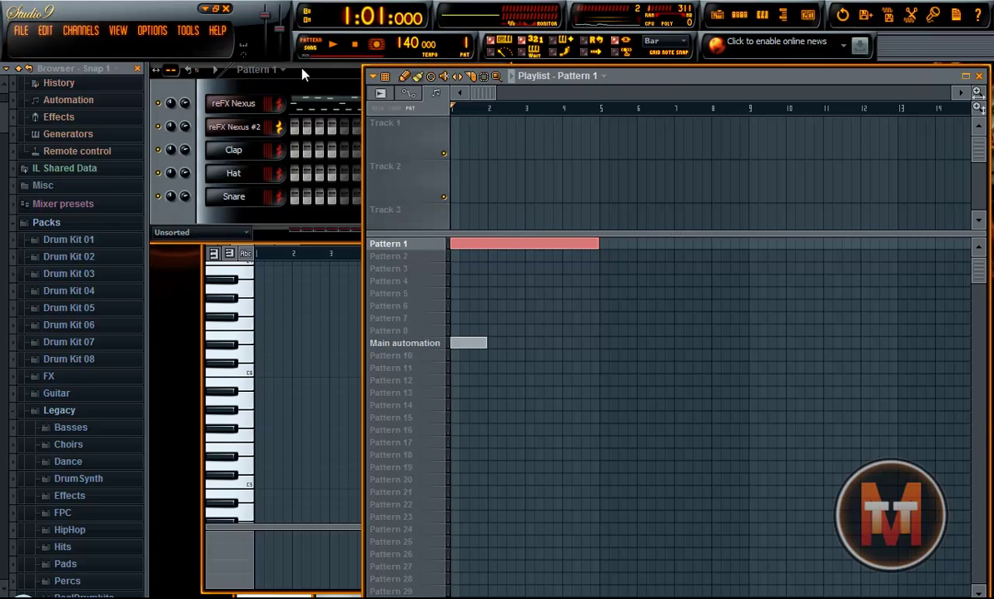
click(601, 245)
click(748, 256)
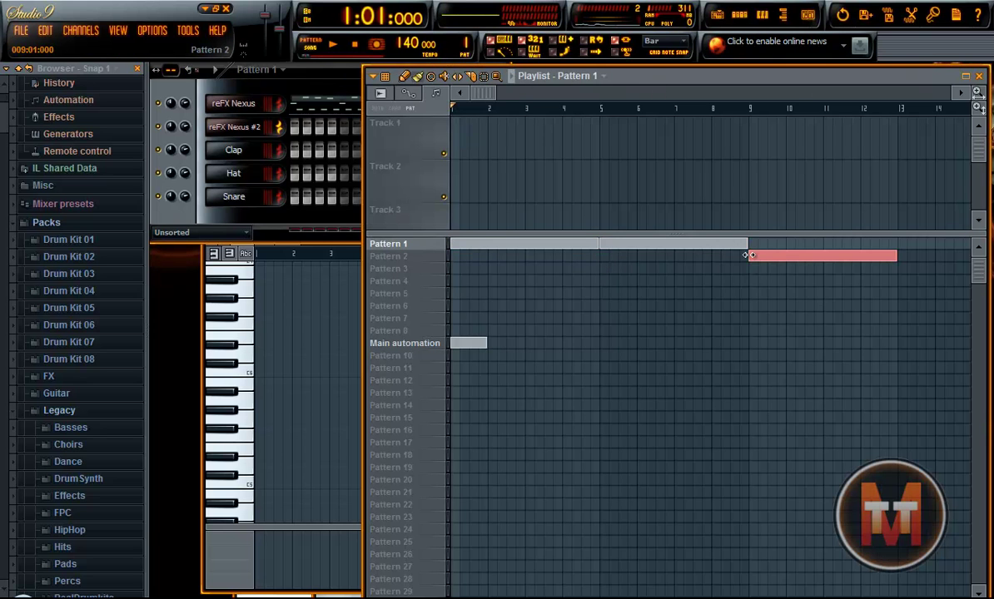
click(899, 256)
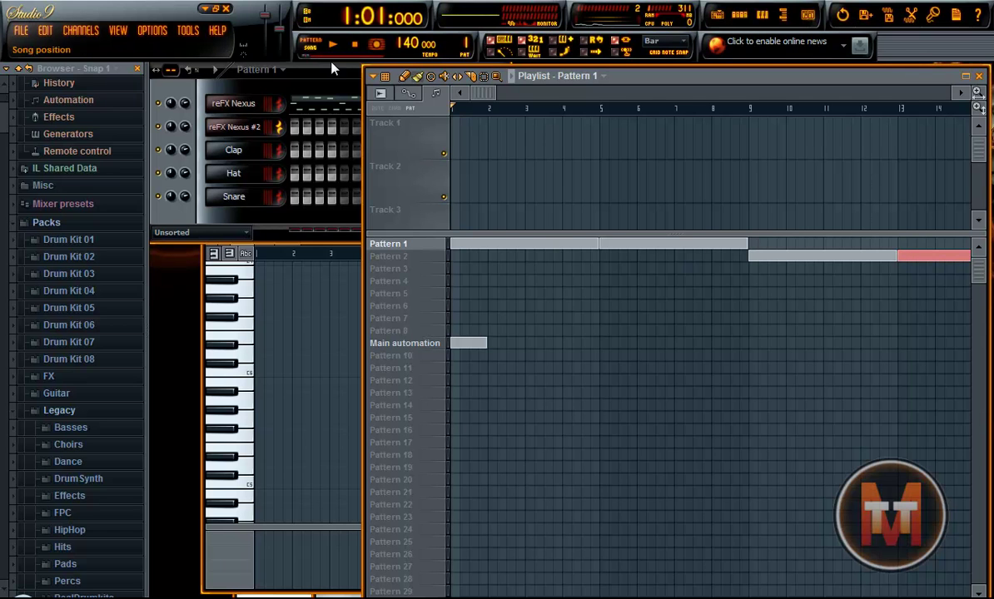
View the original reFX Nexus channel's instrument and play Pattern 1.
click(302, 97)
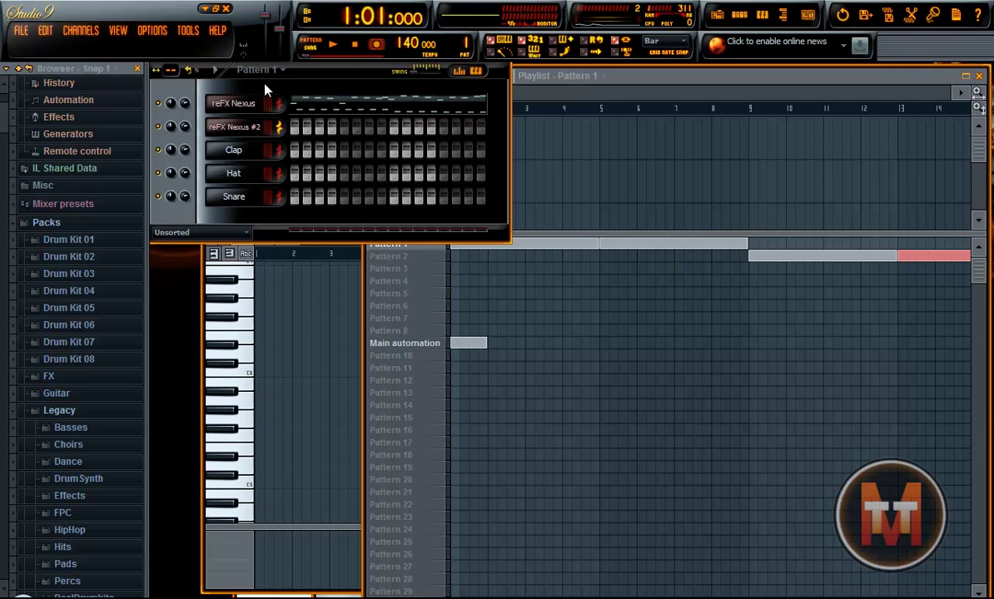
click(245, 104)
drag(439, 235, 441, 208)
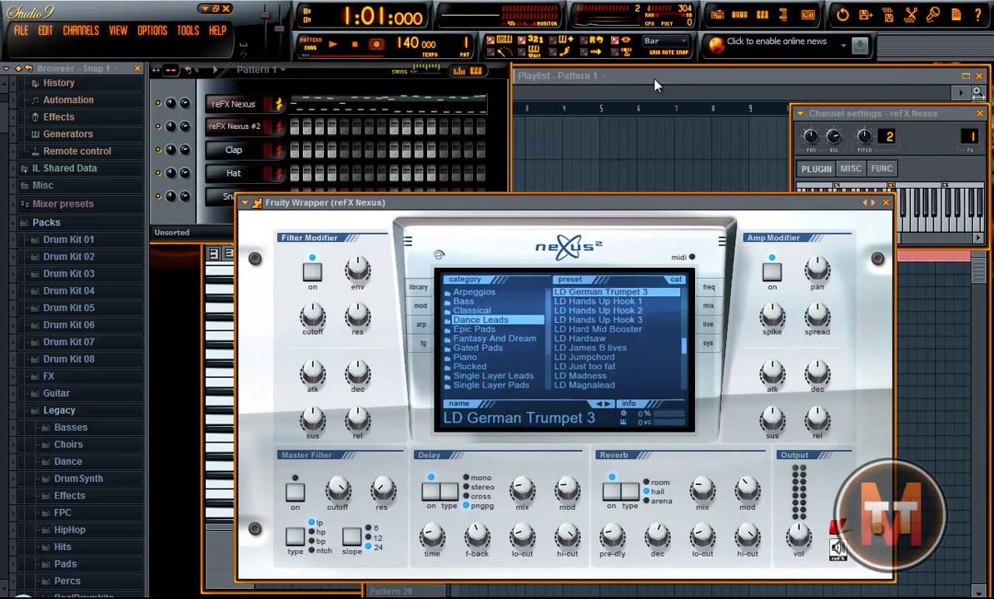
click(611, 74)
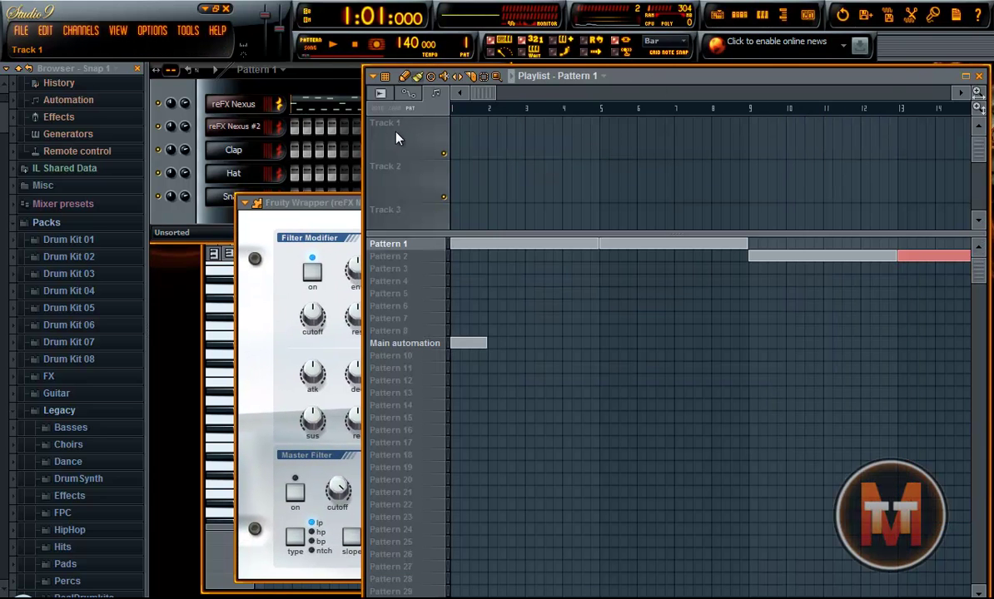
click(298, 70)
key(space)
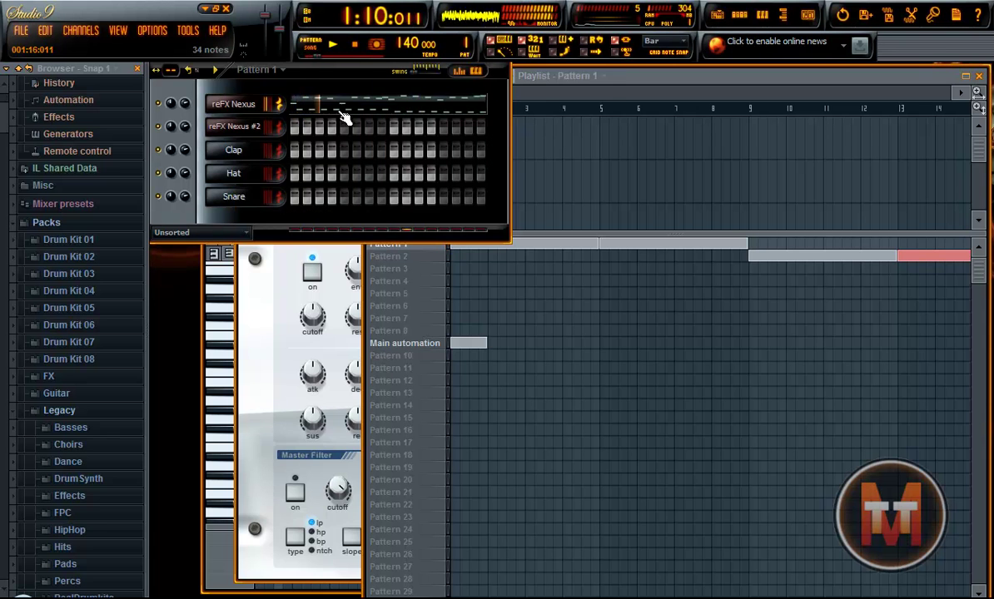
In the original reFX Nexus, raise the filter modifier's resonance and lower its cutoff to about -93, testing the sound during playback.
click(236, 104)
key(space)
drag(421, 207, 484, 188)
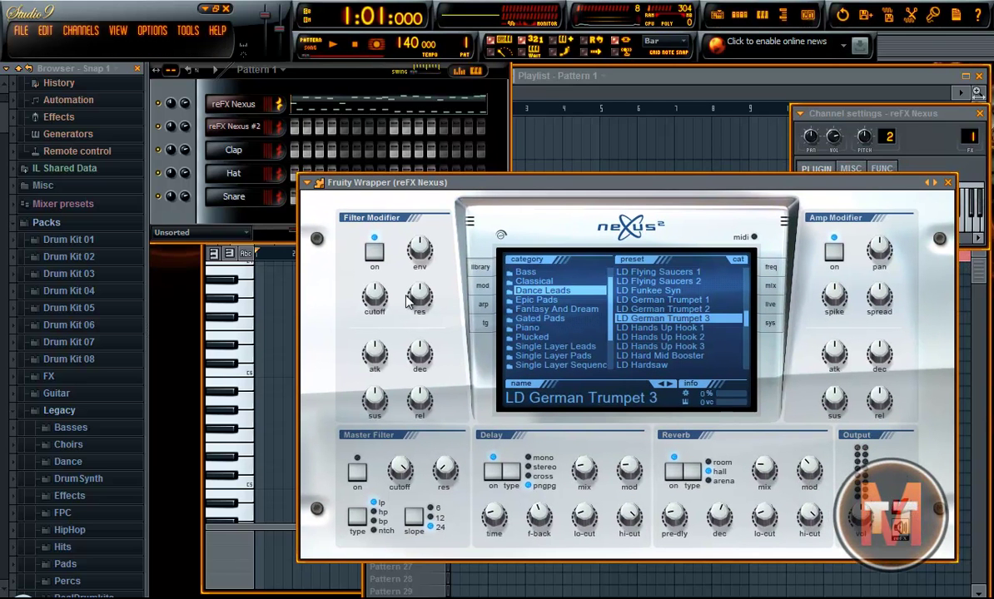
mouse_move(378, 295)
mouse_move(386, 371)
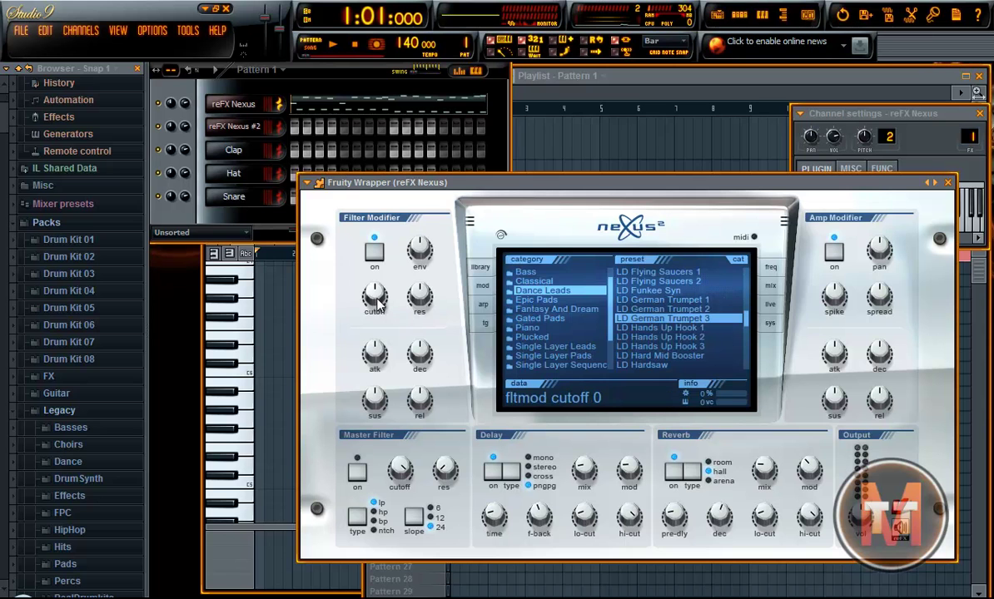
drag(376, 304, 360, 377)
drag(418, 293, 400, 234)
drag(345, 287, 343, 215)
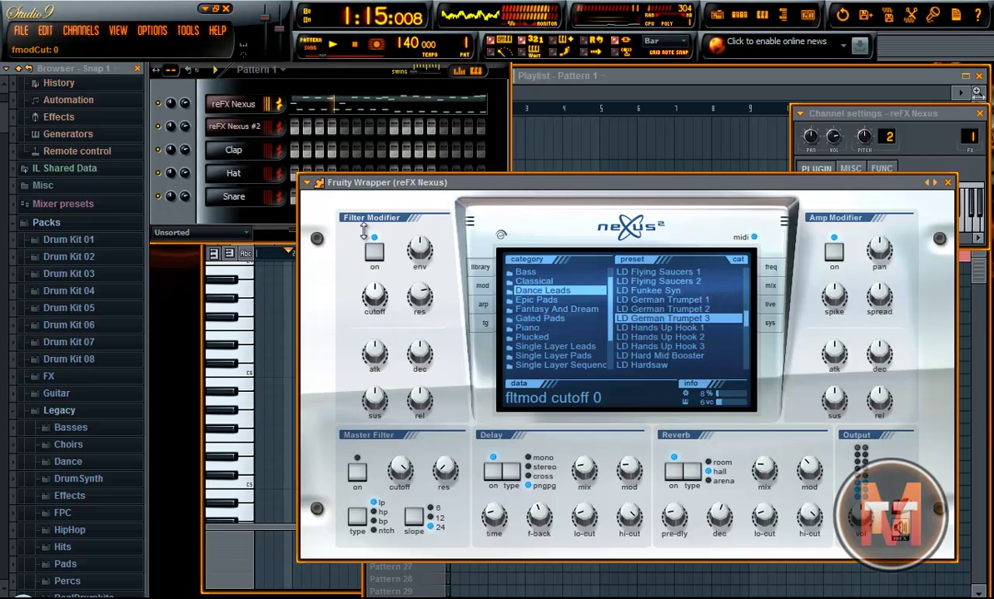
drag(363, 233, 346, 311)
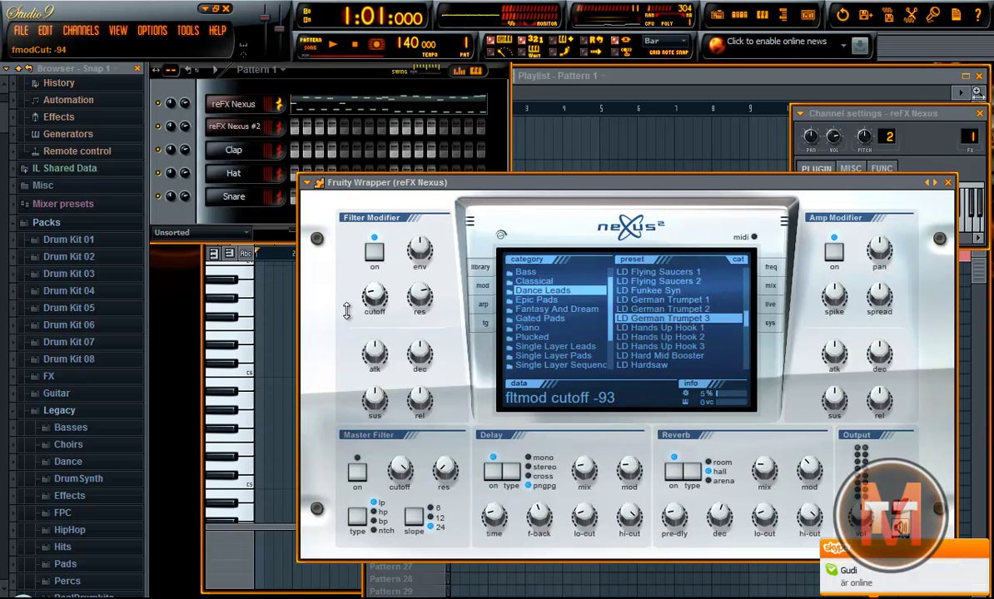
In the maximized reFX Nexus piano roll, select all low bass notes and trim their starts to about half their length.
click(337, 106)
click(337, 106)
click(337, 105)
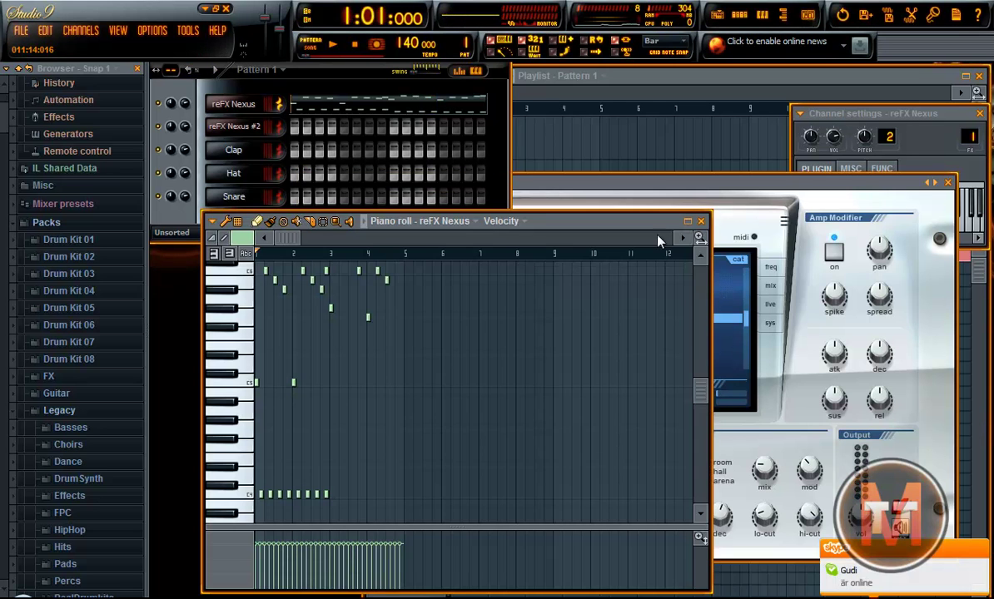
click(688, 220)
scroll(404, 367, up, 3)
scroll(385, 91, left, 2)
scroll(385, 91, left, 4)
scroll(466, 244, down, 4)
scroll(474, 219, up, 1)
scroll(476, 220, up, 4)
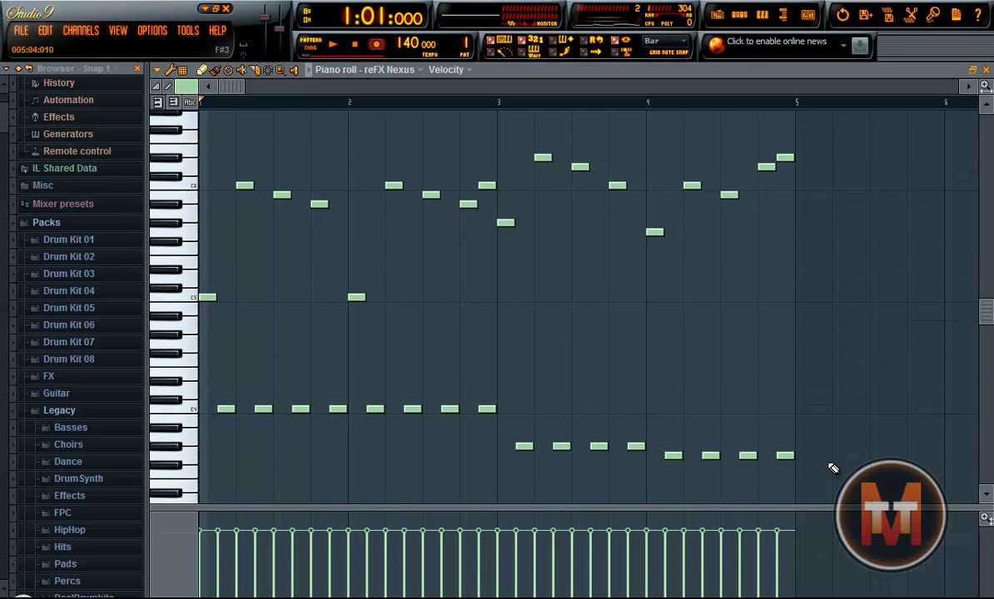
drag(834, 466, 156, 344)
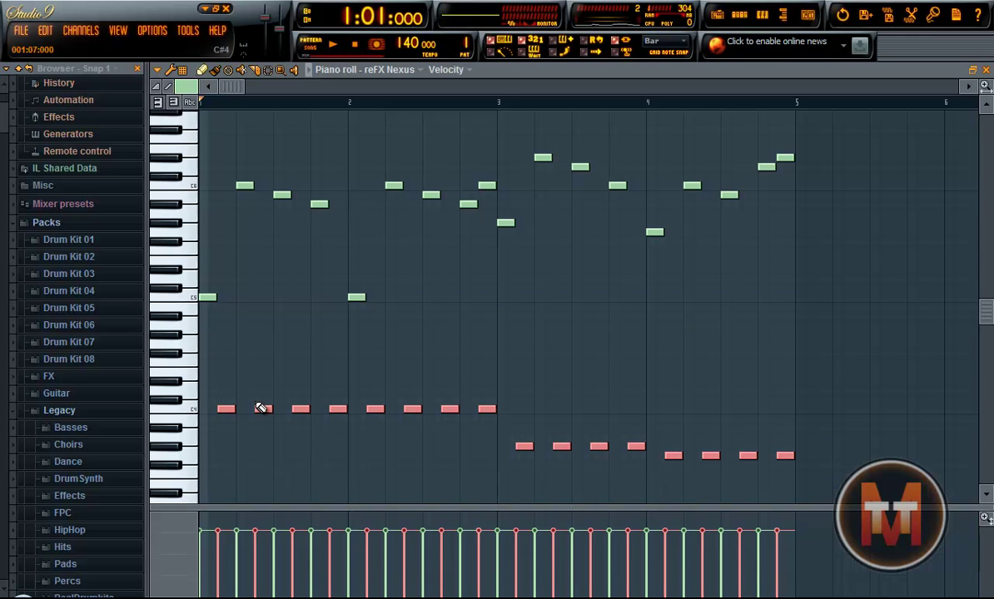
drag(222, 408, 235, 409)
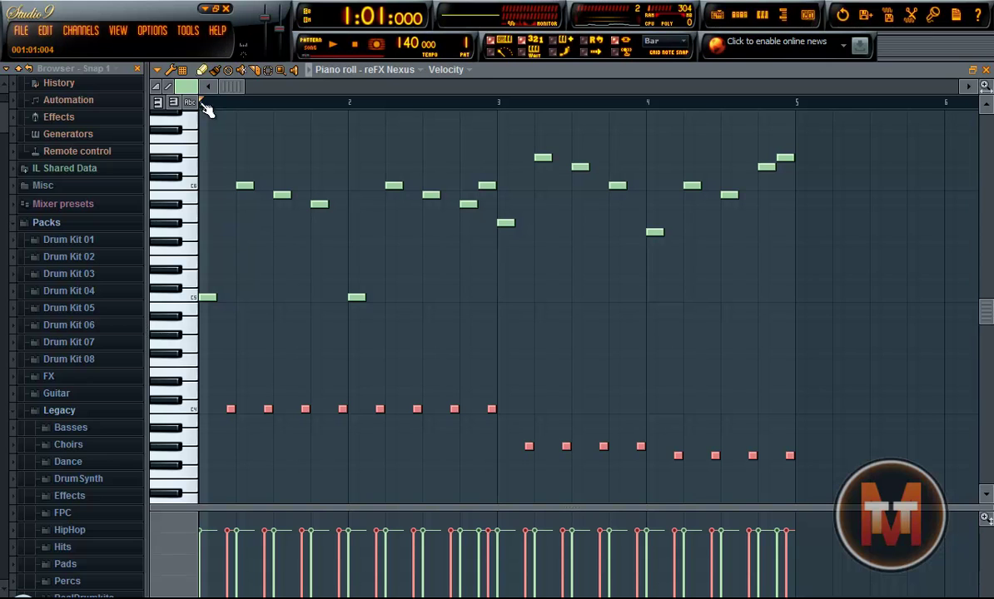
Set the piano roll snap to none, extend the bass notes' starts slightly earlier during playback, and restore the editor's smaller size.
click(190, 70)
click(205, 137)
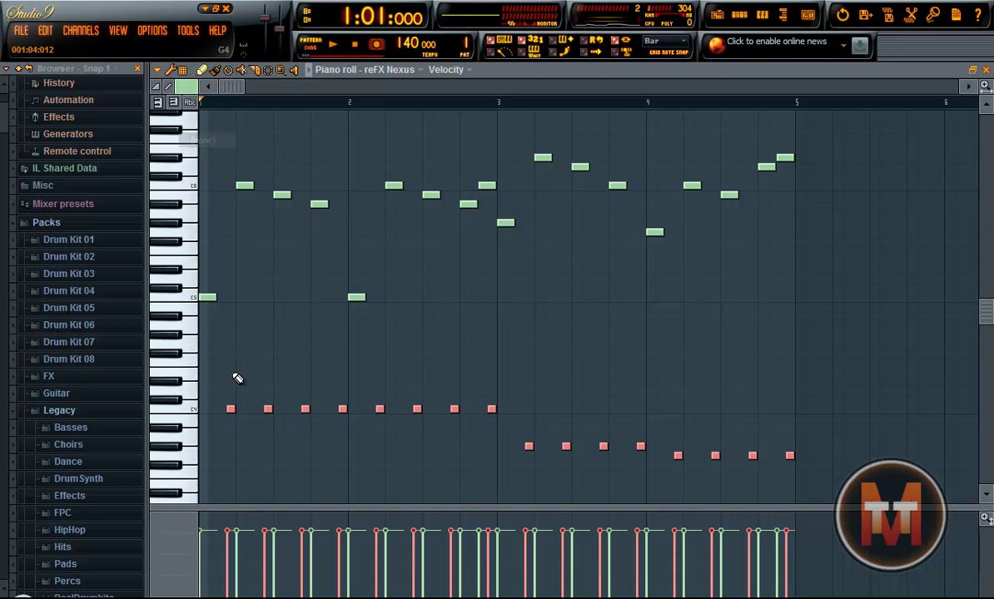
drag(230, 413, 228, 416)
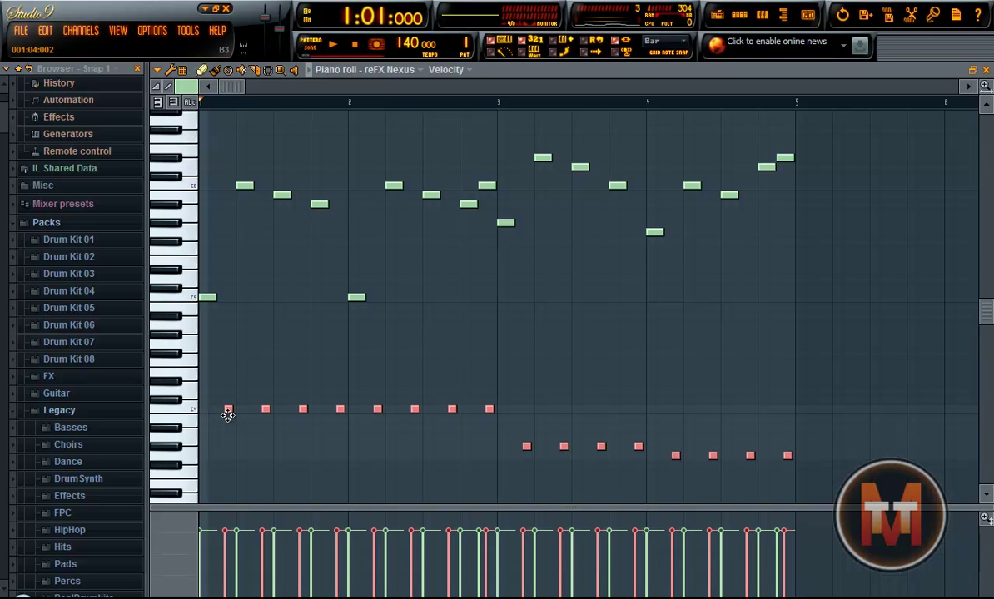
key(space)
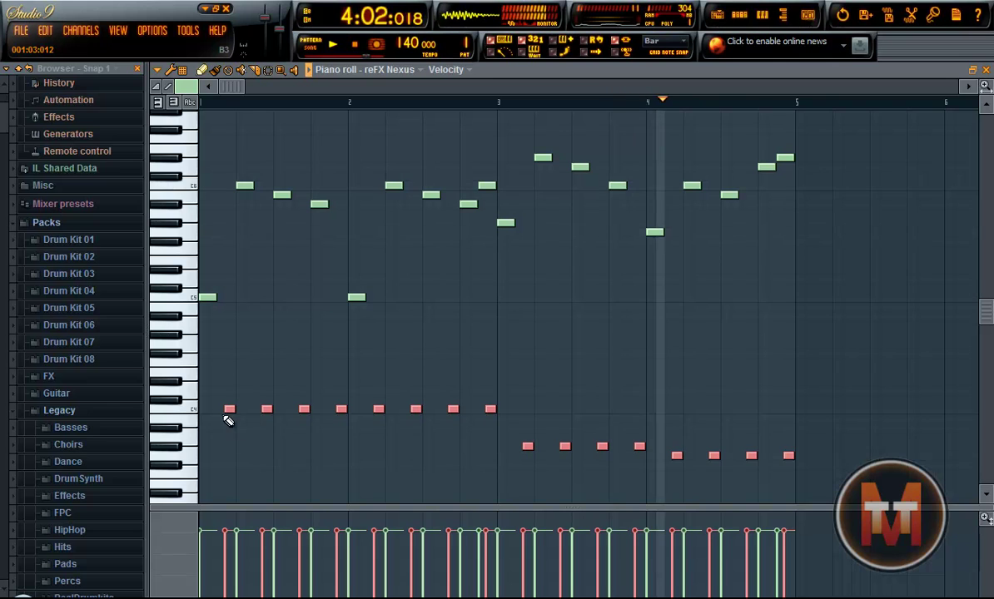
drag(226, 412, 225, 415)
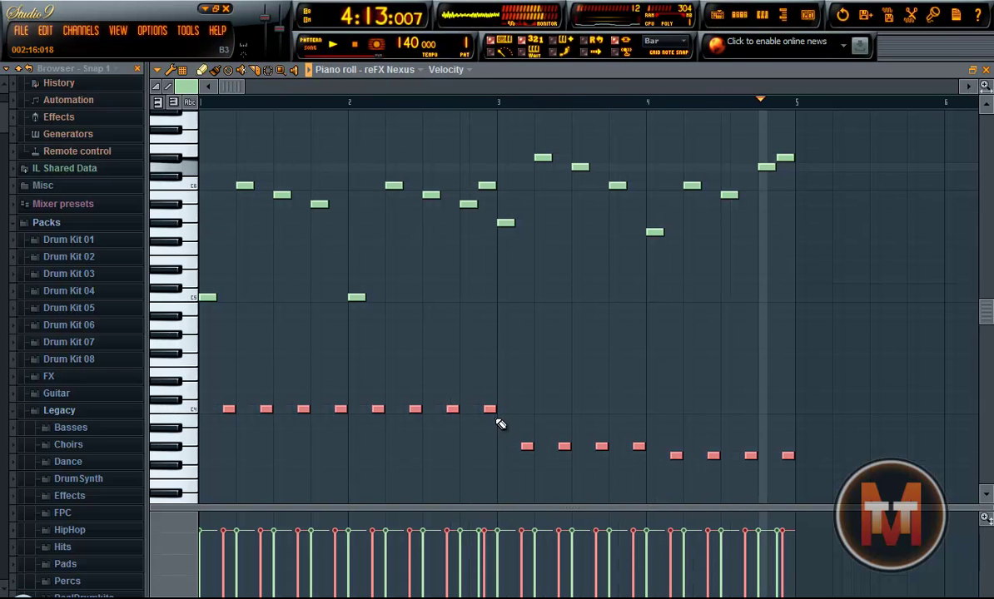
click(972, 69)
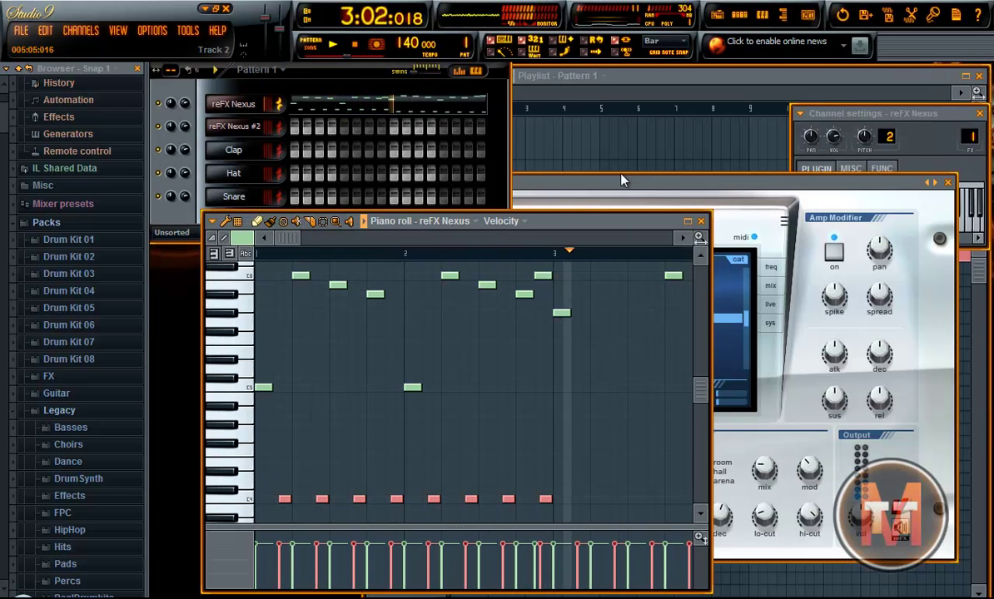
Lower the reFX Nexus filter modifier's resonance, raise its cutoff slightly, and return to the playlist.
click(644, 187)
drag(605, 187, 618, 187)
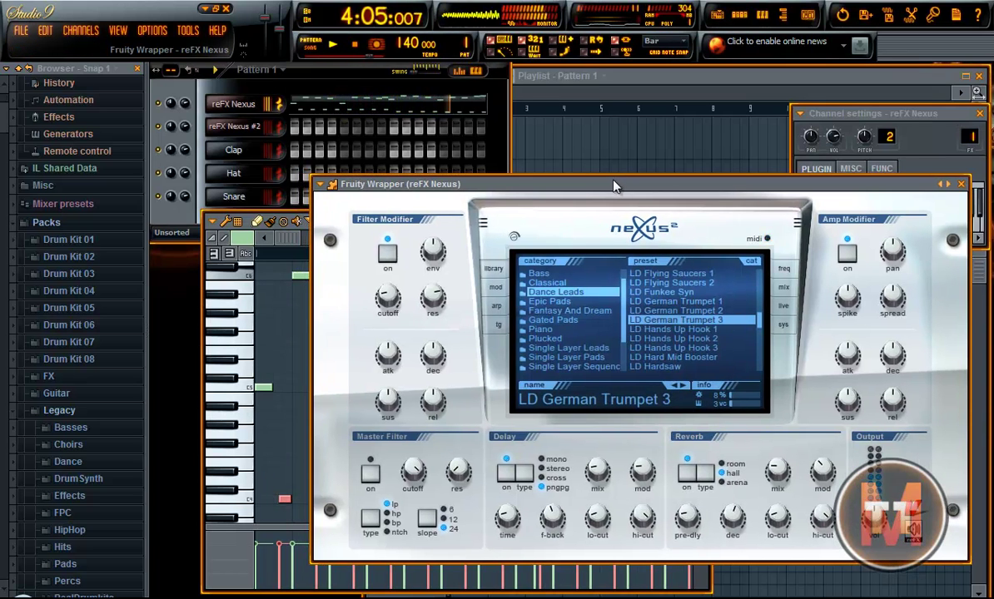
mouse_move(435, 296)
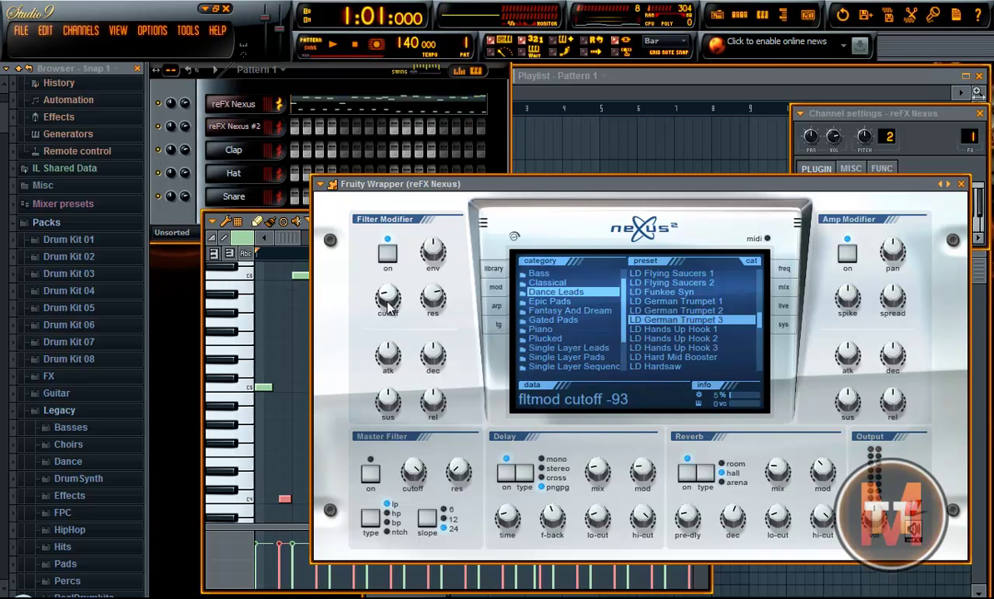
drag(433, 297, 434, 335)
mouse_move(383, 297)
mouse_down()
mouse_move(365, 283)
mouse_move(359, 297)
mouse_move(361, 272)
mouse_move(360, 321)
mouse_move(359, 263)
mouse_move(354, 308)
mouse_move(358, 259)
mouse_move(359, 296)
mouse_move(341, 246)
mouse_move(354, 196)
mouse_move(393, 137)
mouse_move(389, 327)
mouse_move(386, 310)
mouse_up()
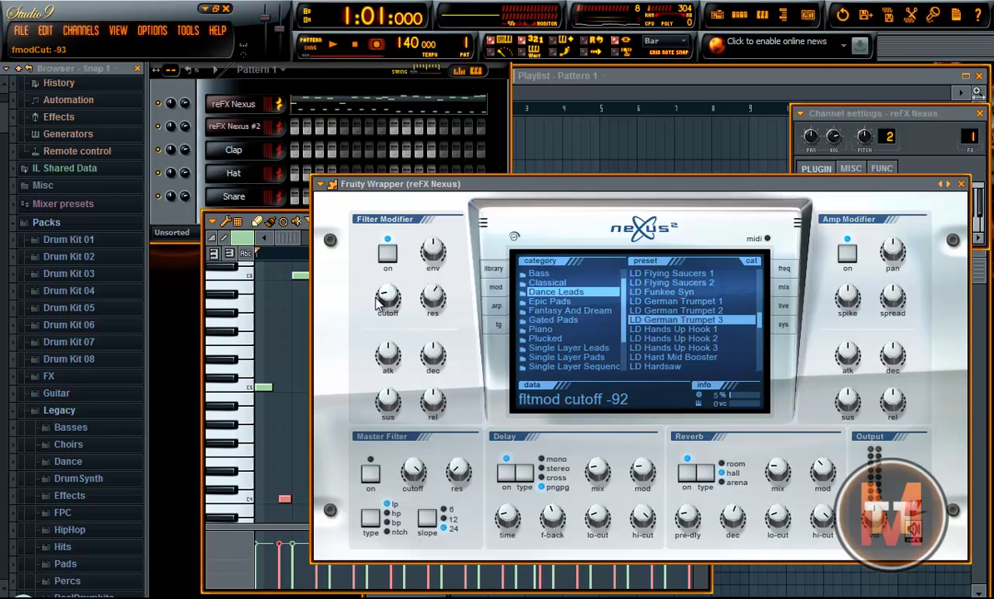
drag(377, 302, 382, 275)
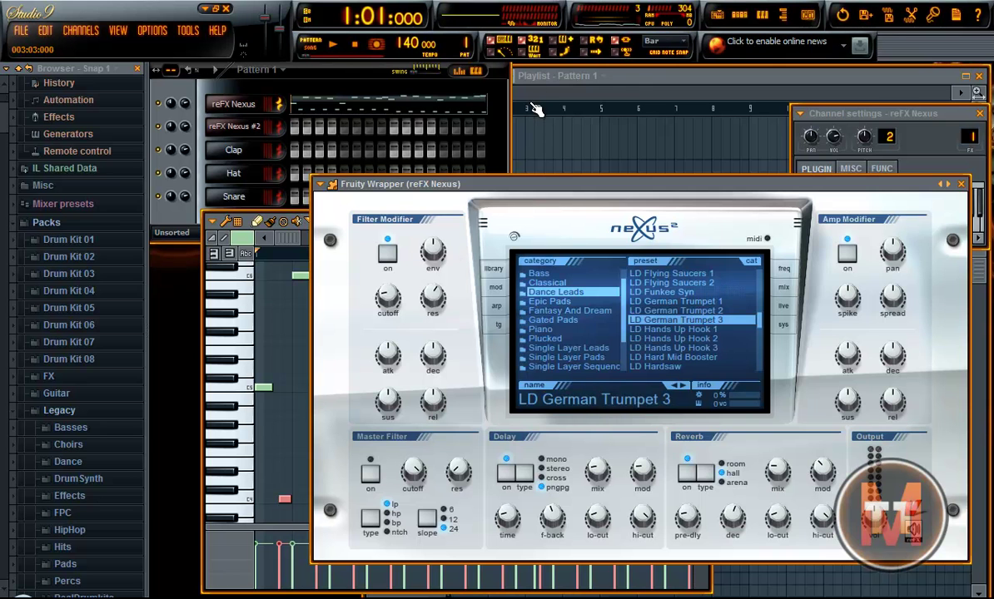
click(634, 81)
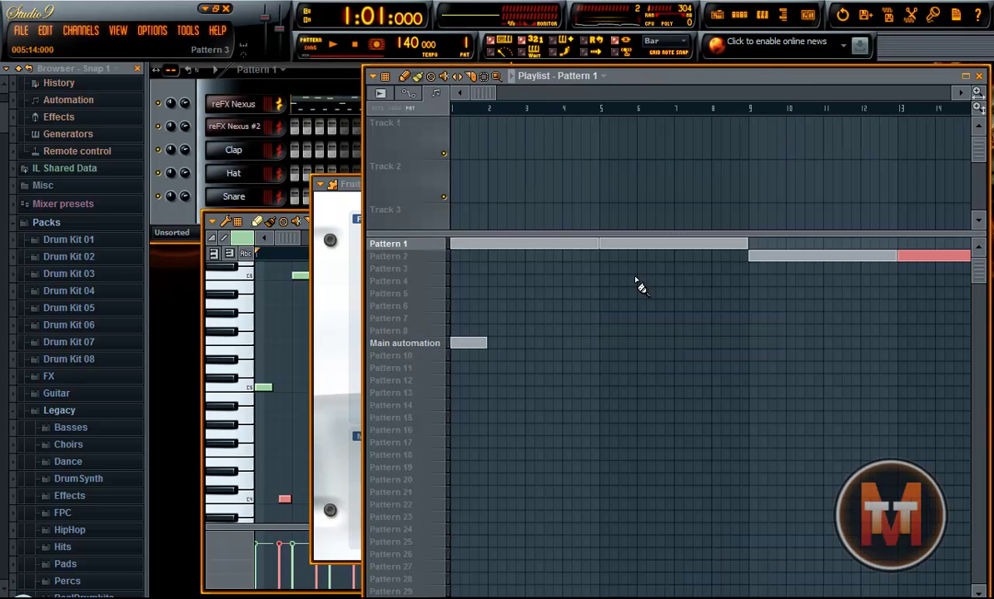
Select Pattern 1 and adjust the original reFX Nexus filter modifier's attack, decay, sustain, envelope and resonance.
click(393, 247)
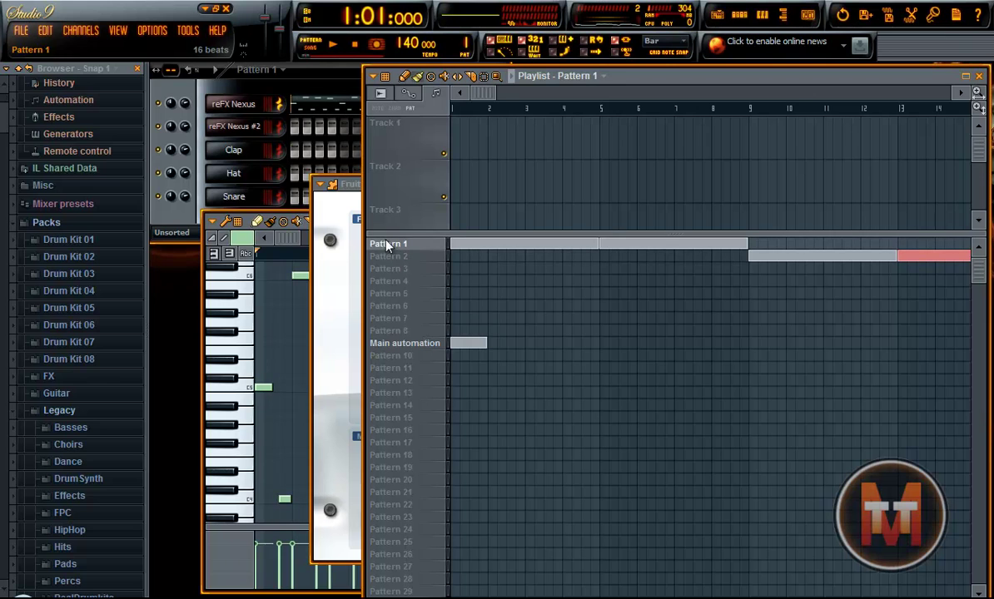
click(316, 447)
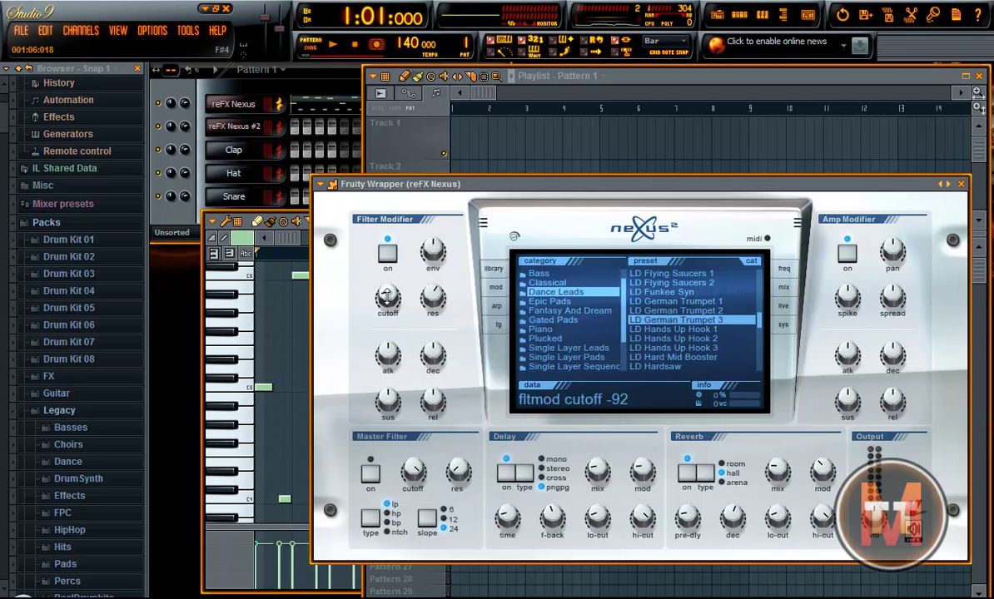
drag(384, 293, 384, 303)
drag(388, 355, 388, 446)
drag(433, 355, 413, 316)
click(422, 403)
drag(414, 364, 370, 366)
mouse_move(388, 401)
mouse_down()
mouse_move(366, 374)
mouse_move(354, 304)
mouse_move(383, 393)
mouse_up()
drag(433, 250, 427, 387)
click(433, 296)
Set the reFX Nexus filter modifier's cutoff to about -87 during playback and enable the master filter with cutoff 60.
drag(373, 208, 376, 251)
click(380, 297)
mouse_move(379, 295)
mouse_down()
mouse_move(381, 313)
mouse_move(378, 295)
mouse_up()
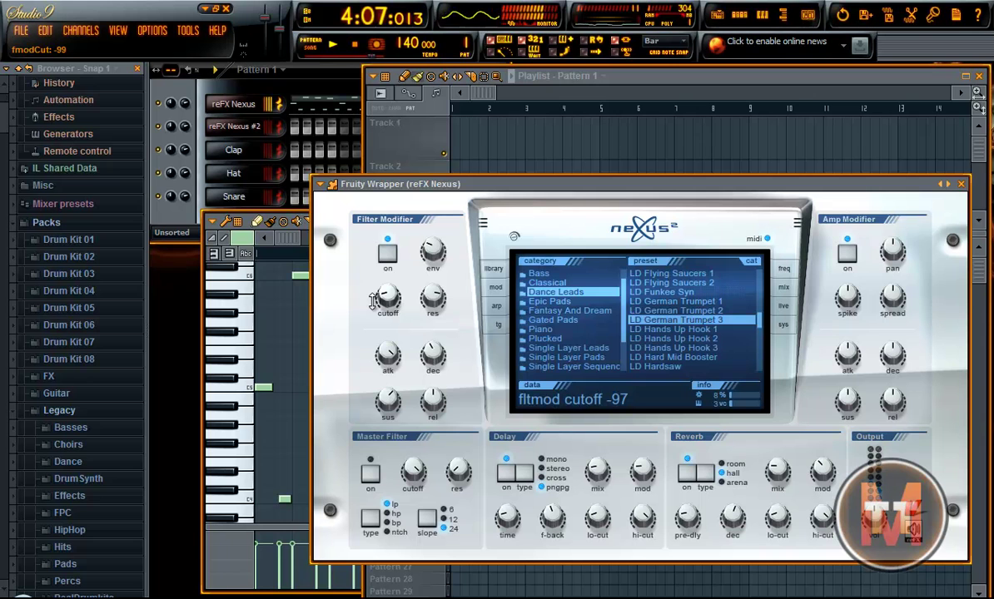
drag(369, 298, 369, 296)
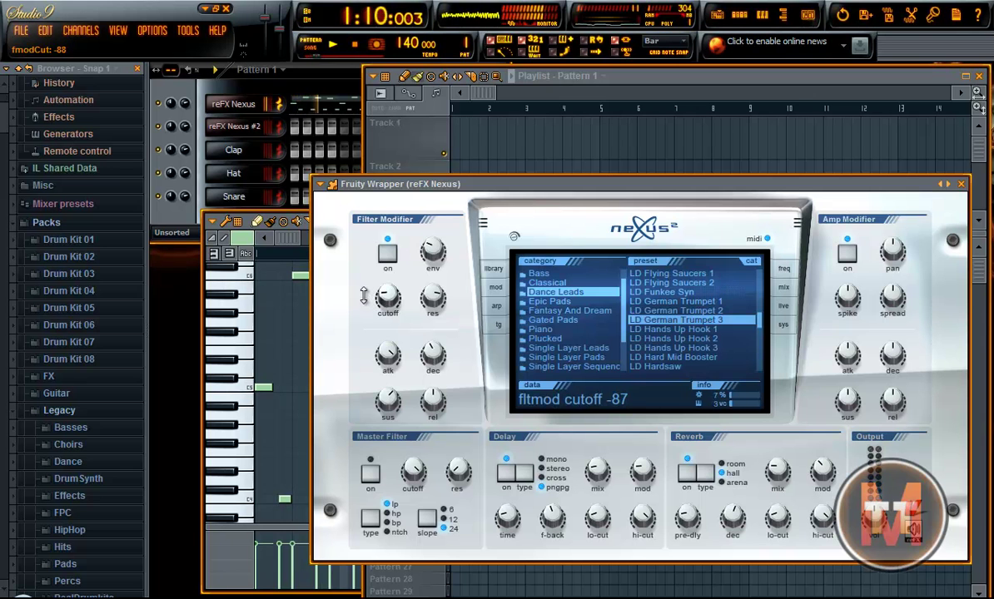
mouse_move(383, 304)
mouse_move(411, 474)
mouse_down()
mouse_move(403, 535)
mouse_move(401, 484)
mouse_up()
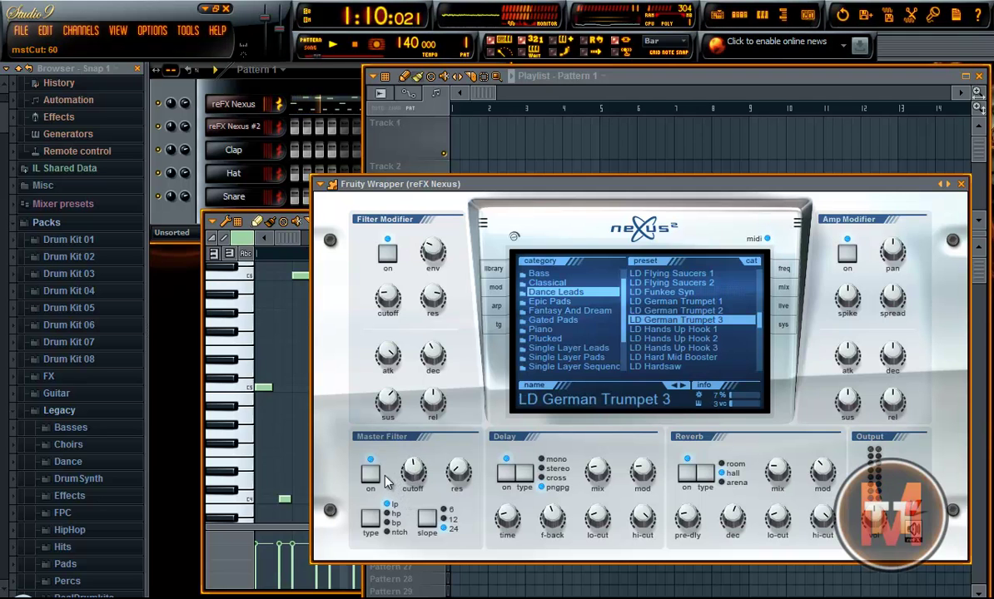
In the maximized reFX Nexus piano roll, select all upper lead notes and shorten them to about two thirds, then play the pattern.
click(222, 511)
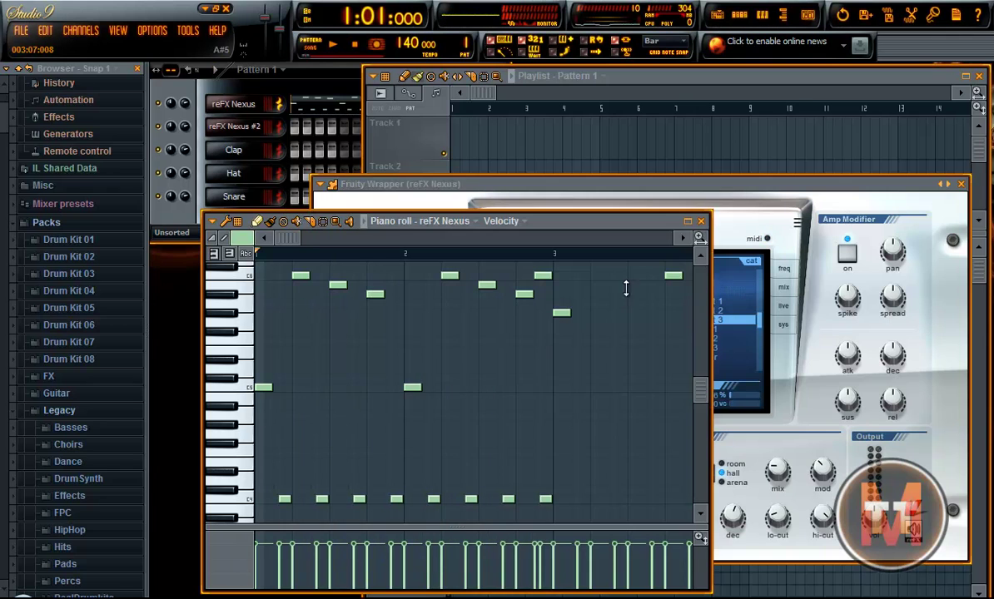
click(688, 221)
drag(879, 154, 129, 309)
mouse_move(364, 301)
mouse_down()
mouse_move(343, 308)
mouse_move(464, 318)
mouse_move(344, 315)
mouse_move(358, 316)
mouse_up()
key(space)
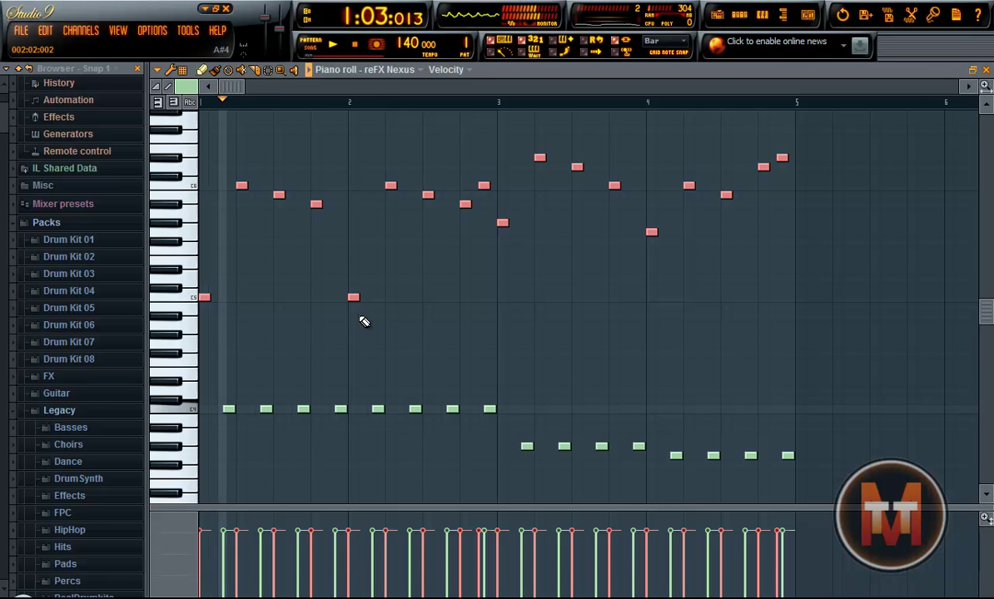
Select all low bass notes, trim their ends slightly during playback, and deselect them.
drag(832, 497, 231, 410)
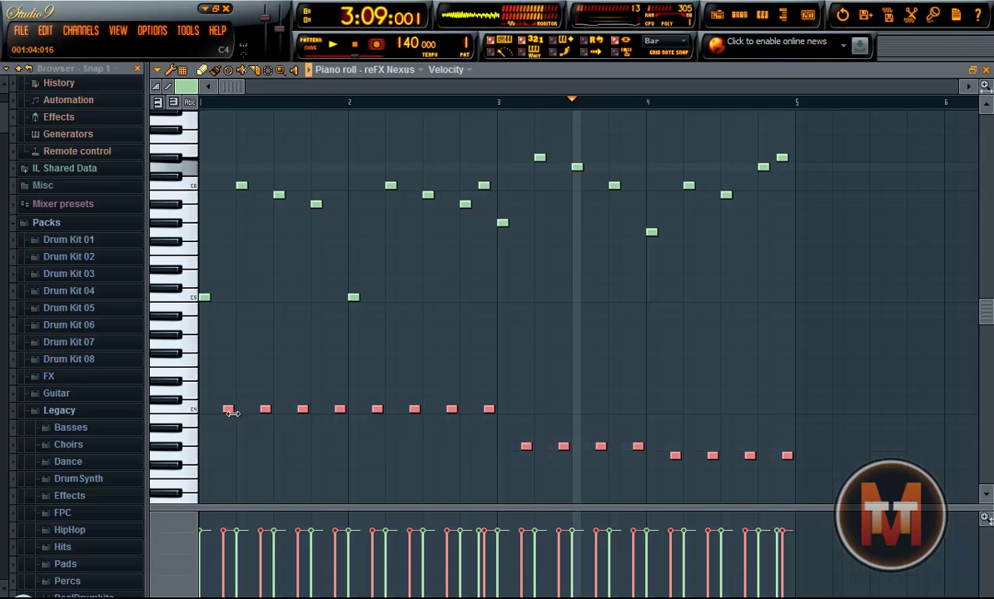
click(538, 325)
right_click(537, 325)
key(space)
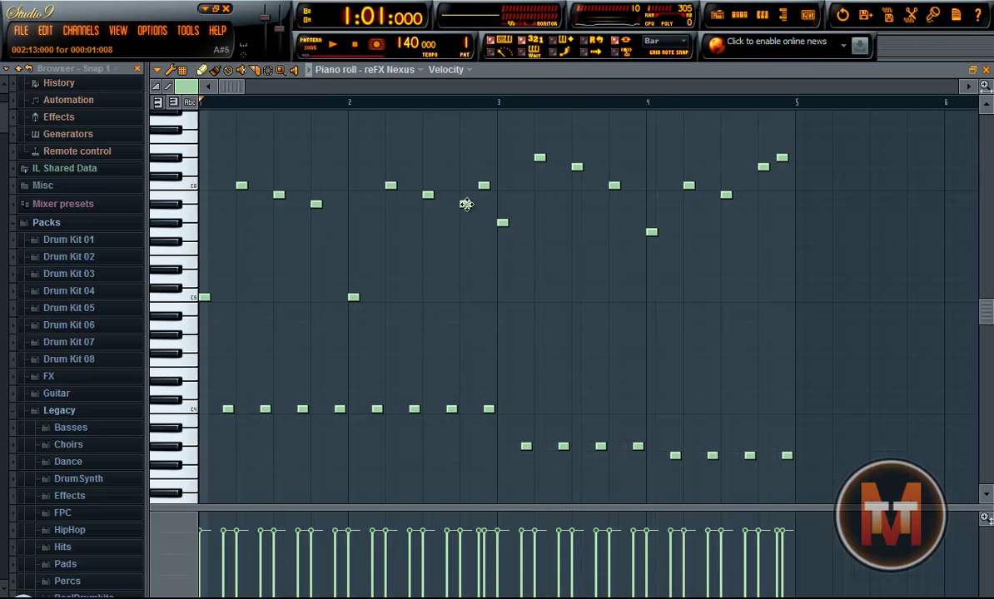
Move the last lead note of bar 2 slightly later and check its timing in playback.
key(space)
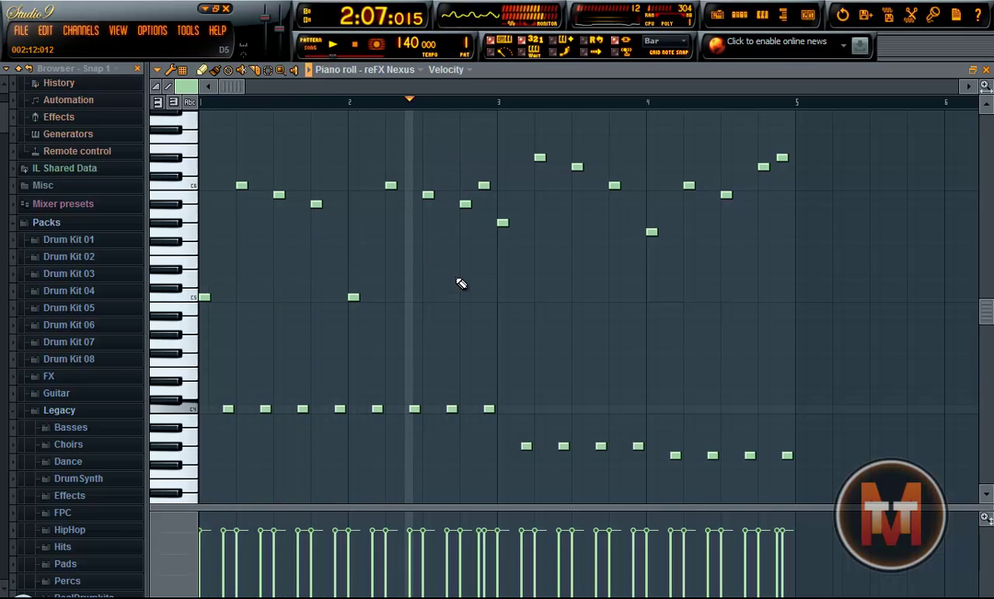
key(space)
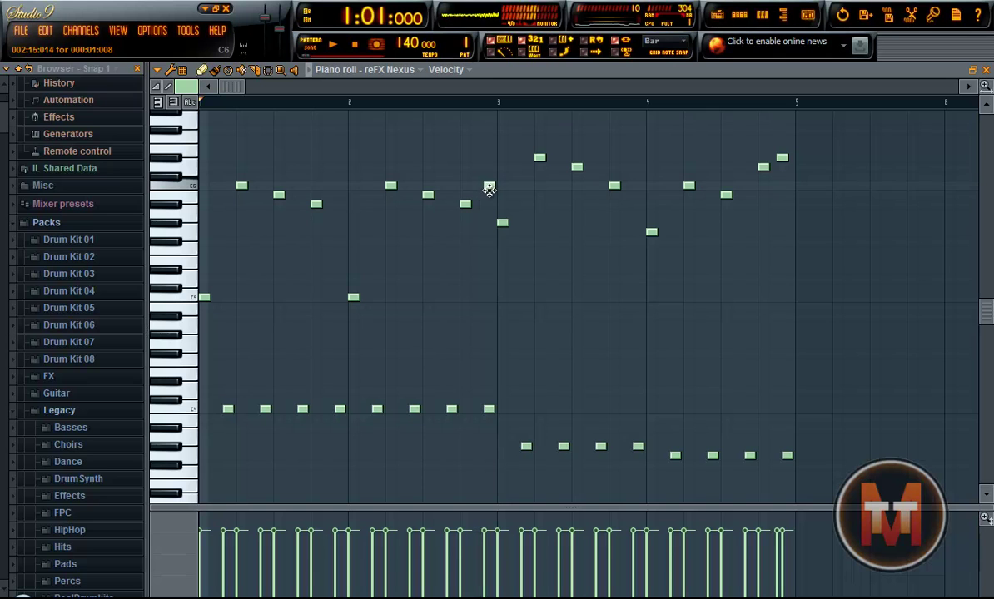
key(space)
key(space)
click(390, 104)
key(space)
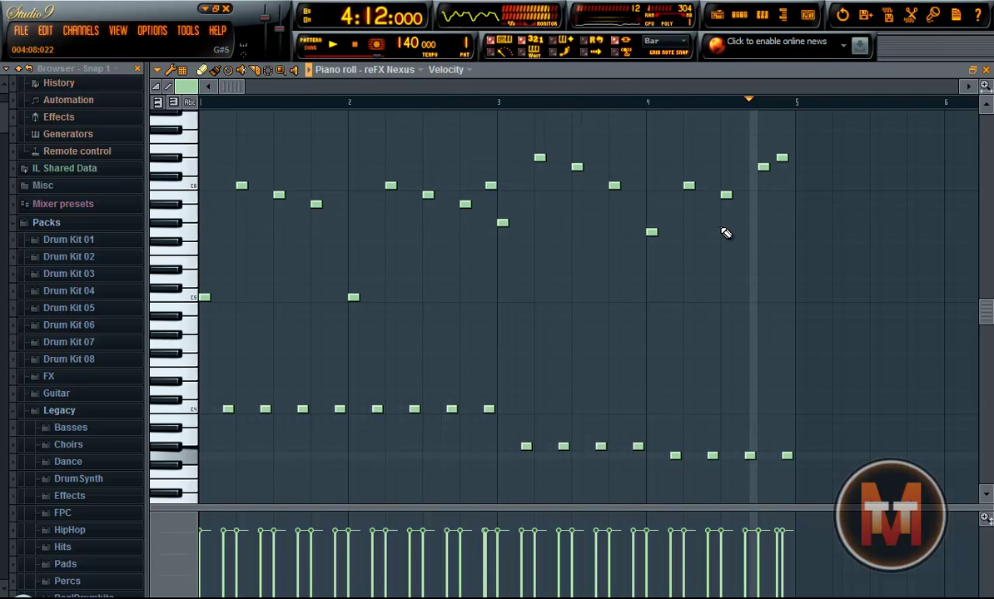
Move the last lead note of bar 4 slightly later, check it in playback, and restore the piano roll's smaller size.
key(space)
drag(785, 156, 788, 165)
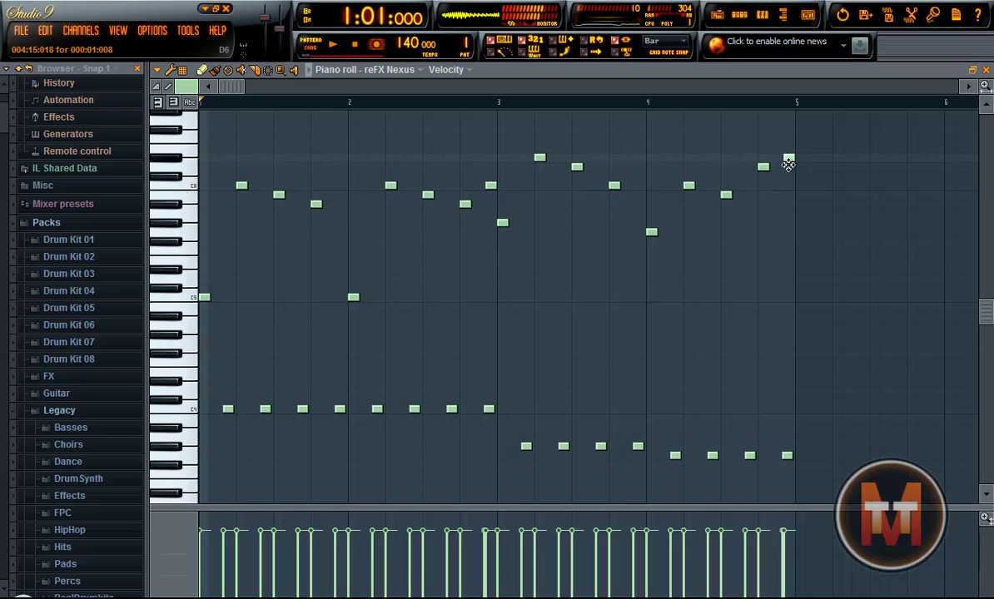
key(space)
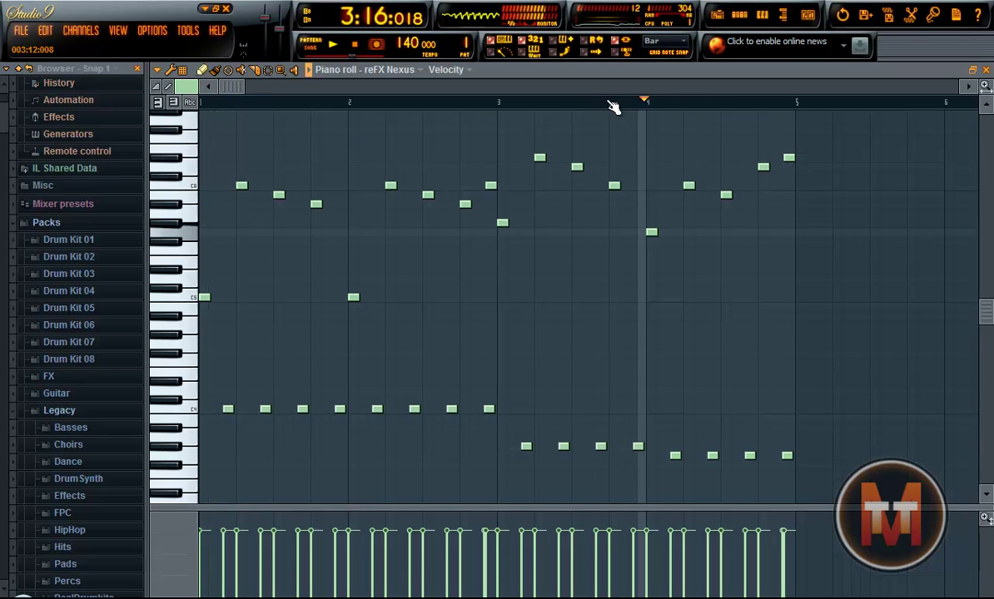
key(space)
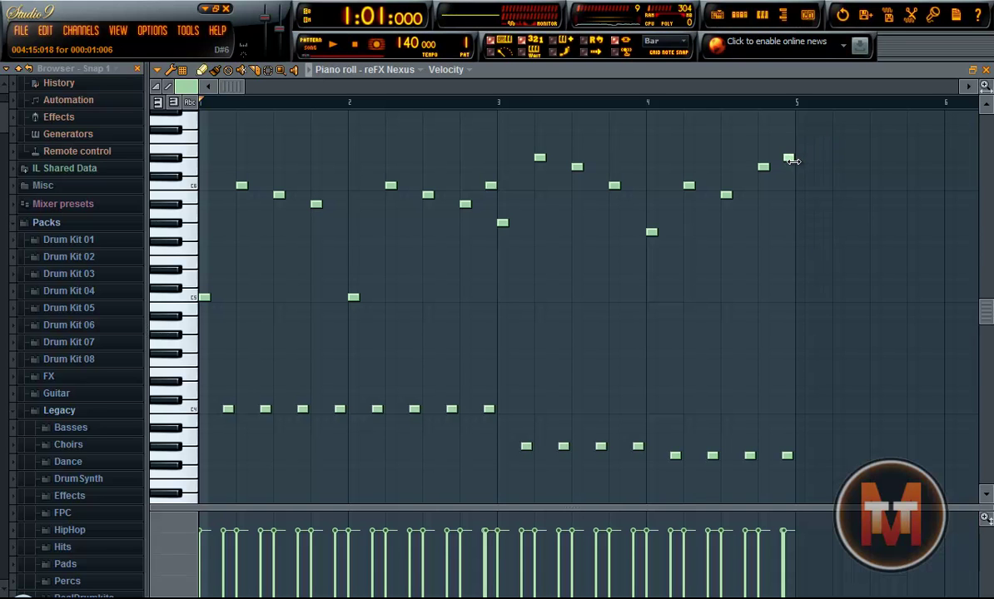
click(974, 71)
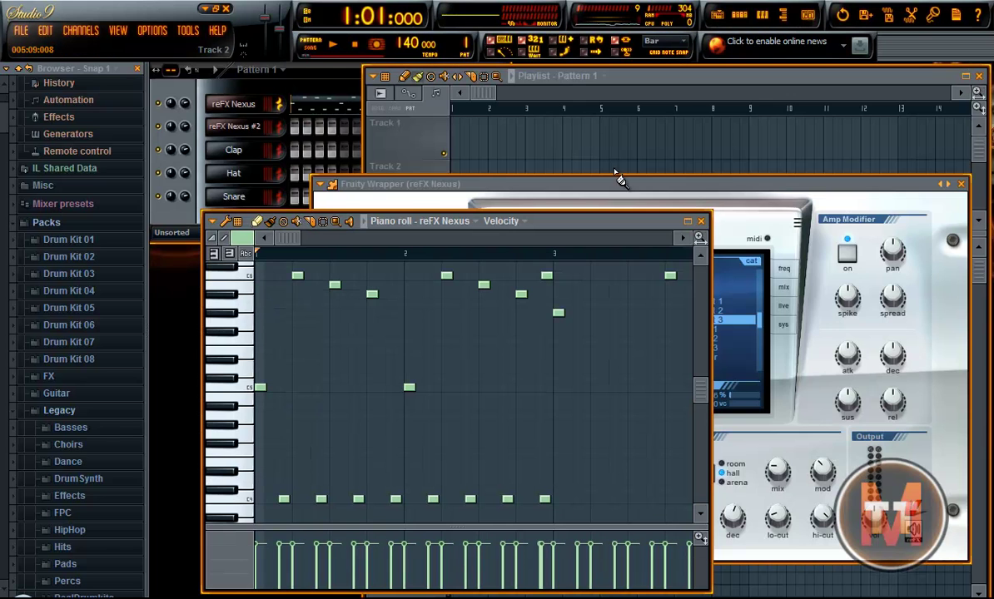
Bring back the original reFX Nexus and set its filter modifier's decay to -34.
click(294, 90)
click(773, 225)
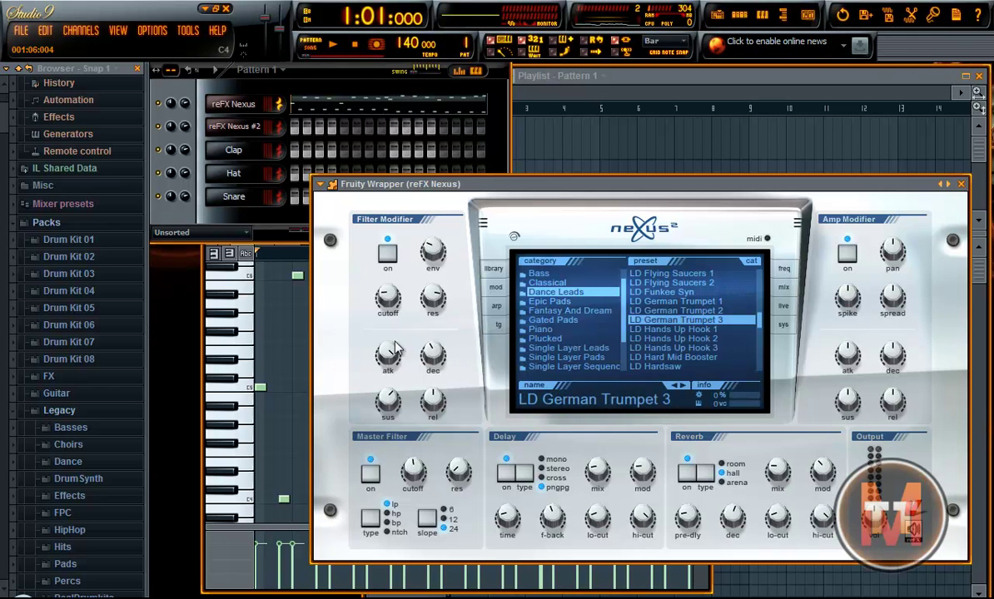
drag(433, 353, 429, 360)
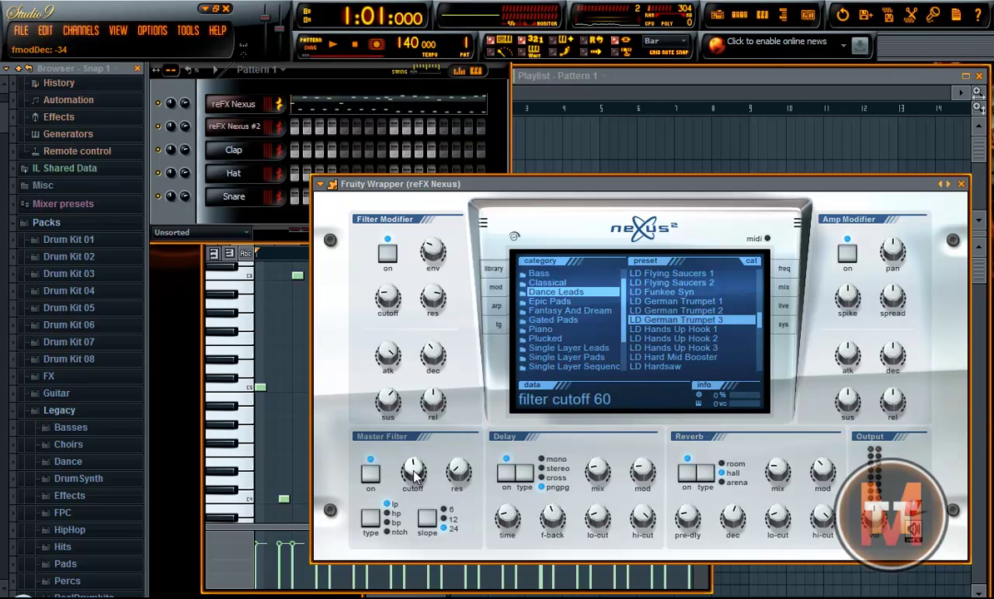
Compare the sound with the master filter off and on during playback, and set the filter modifier's cutoff to -85.
key(space)
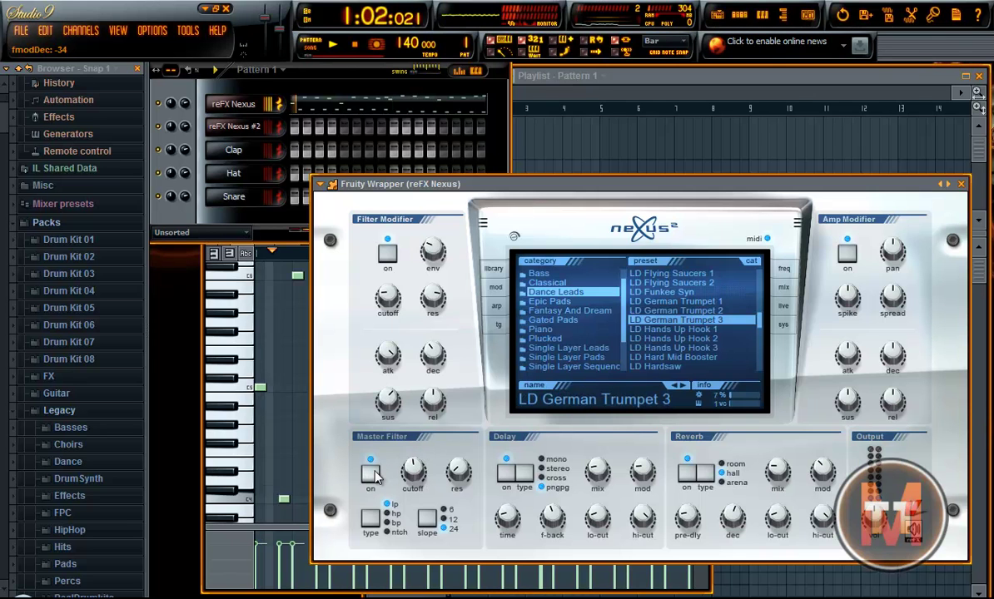
click(372, 473)
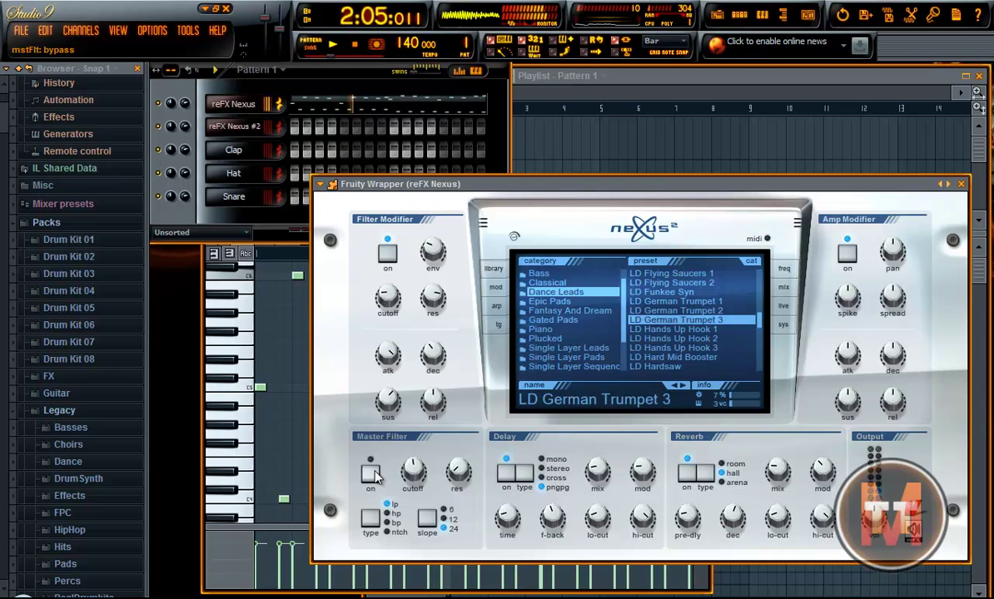
click(371, 473)
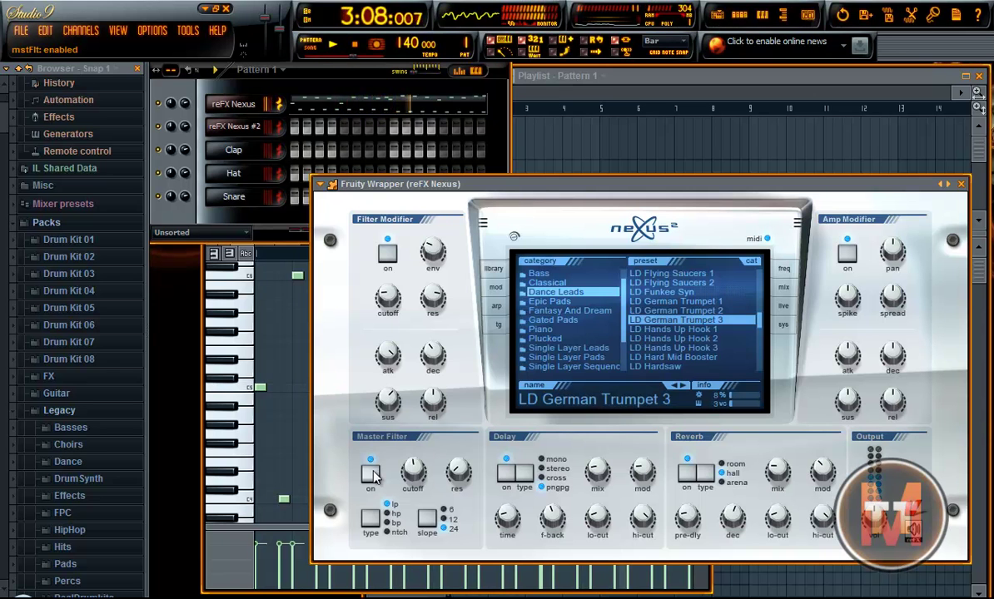
mouse_move(434, 264)
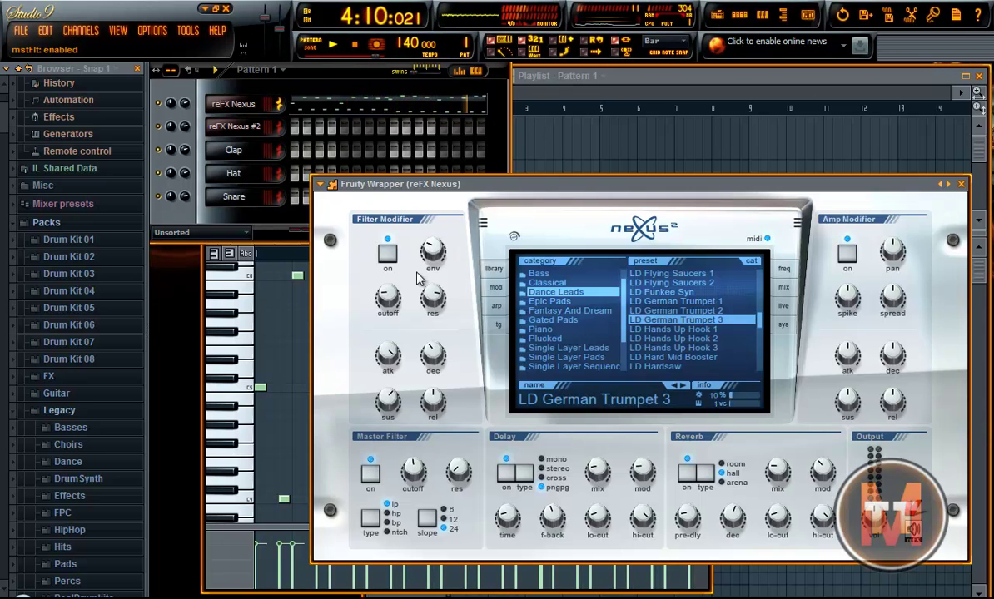
drag(385, 293, 344, 317)
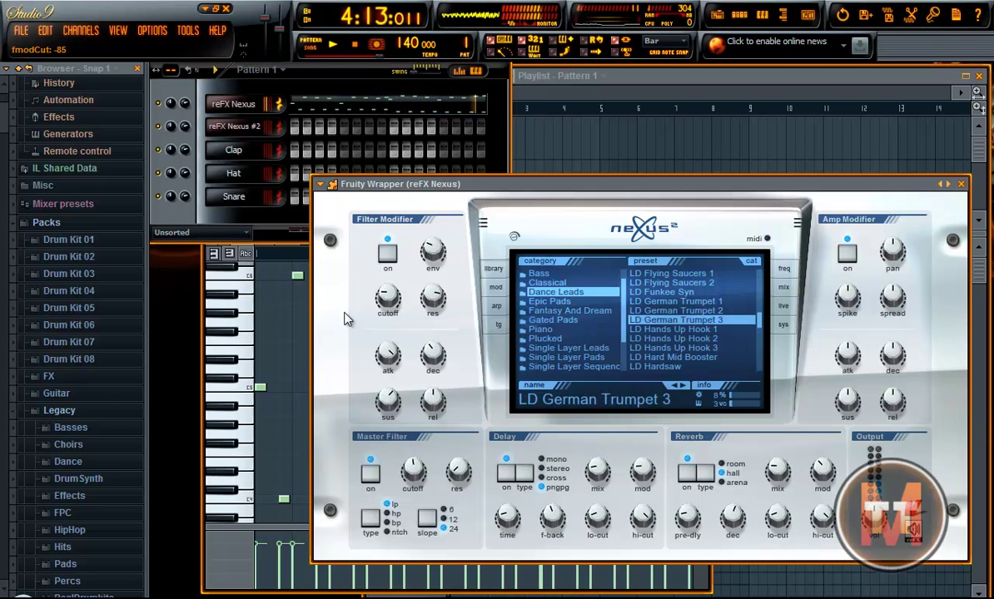
In the playlist, delete the second Pattern 1 clip and both Pattern 2 clips.
click(687, 81)
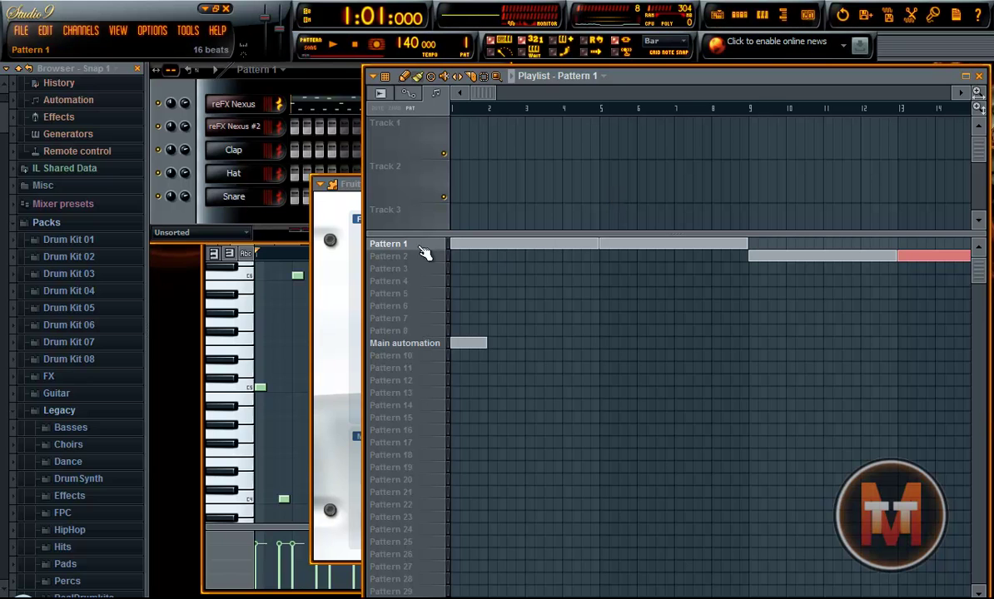
scroll(479, 104, right, 1)
scroll(479, 104, left, 1)
right_click(725, 243)
right_click(868, 254)
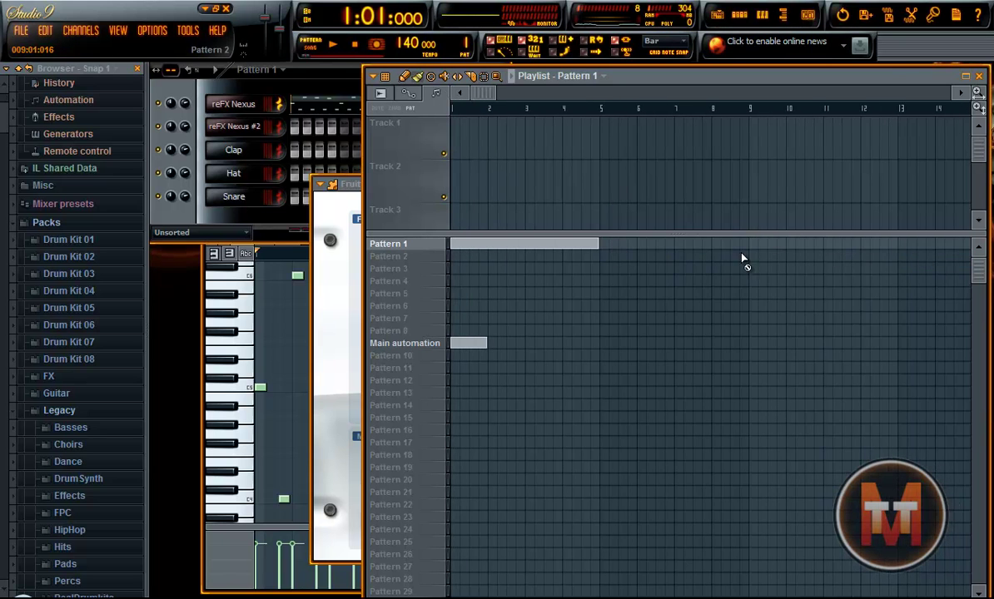
Select Pattern 2, open reFX Nexus #2 with its full interface in view, and enable its master filter with cutoff 64.
click(394, 257)
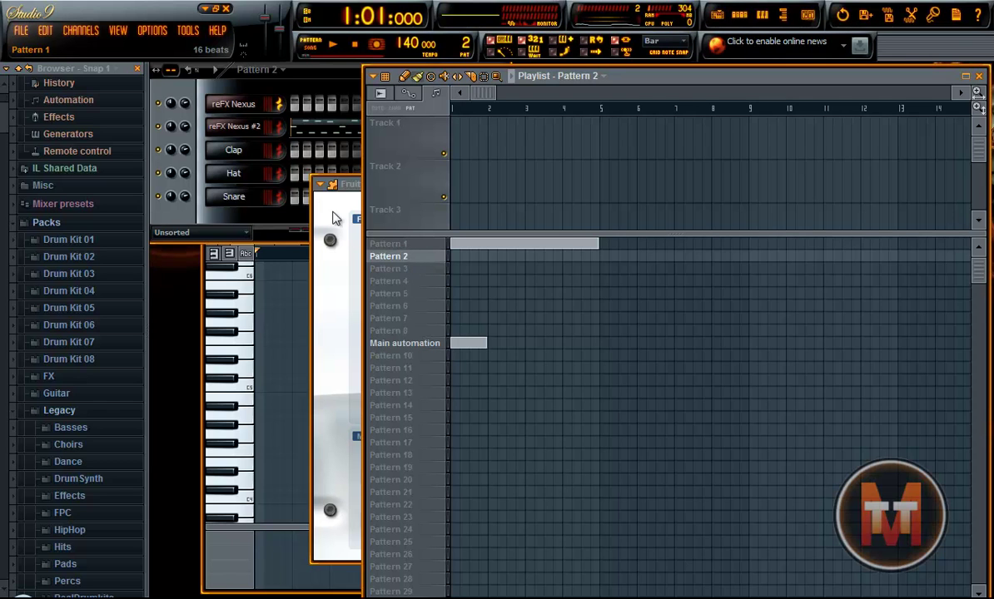
click(233, 128)
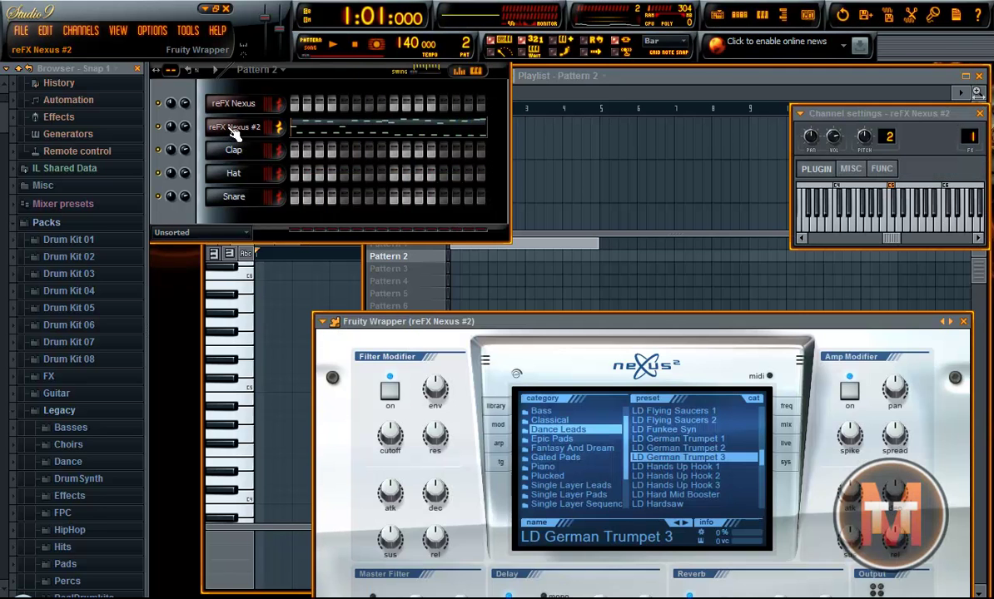
drag(546, 326, 608, 206)
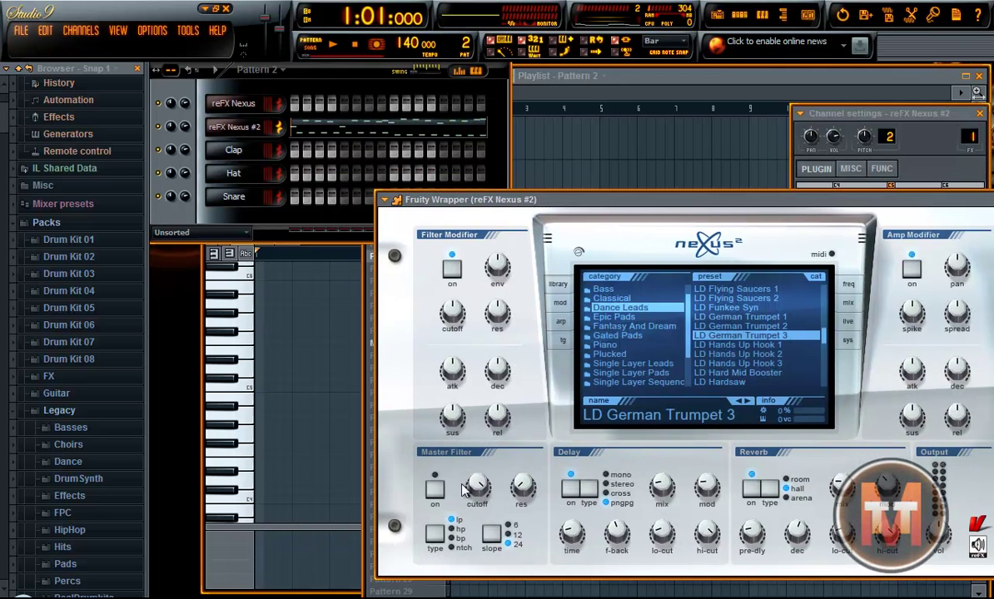
mouse_move(473, 487)
click(434, 491)
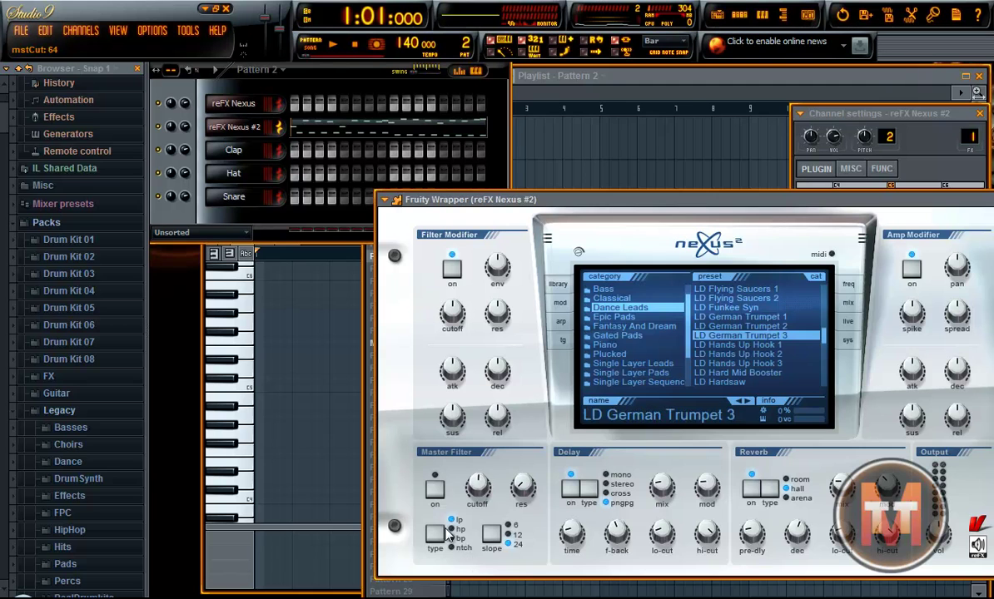
Using the original reFX Nexus as reference, set Nexus #2's filter modifier resonance to about 73 and cutoff to -89, and start playback.
click(245, 104)
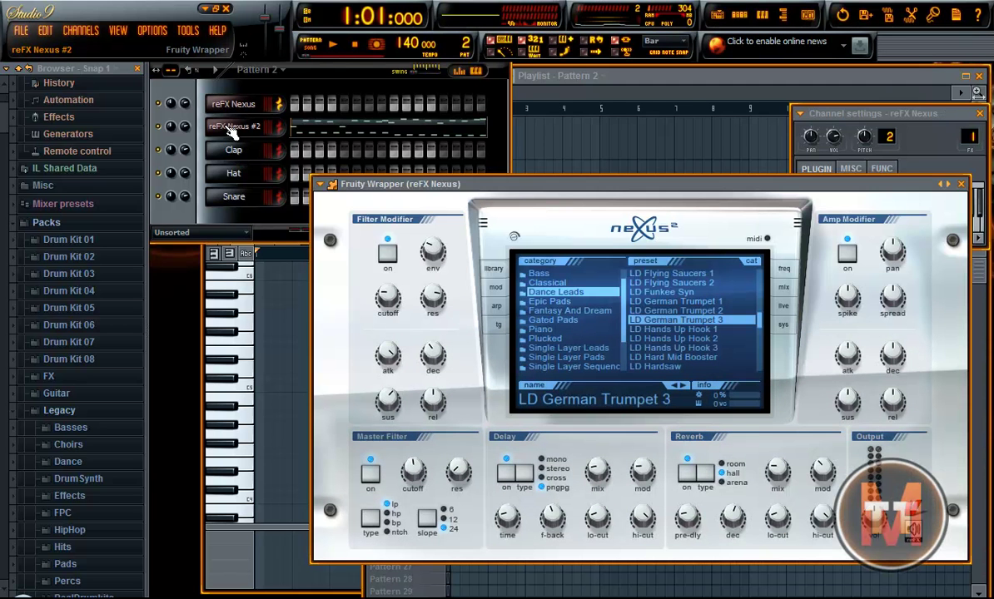
click(233, 128)
mouse_move(494, 312)
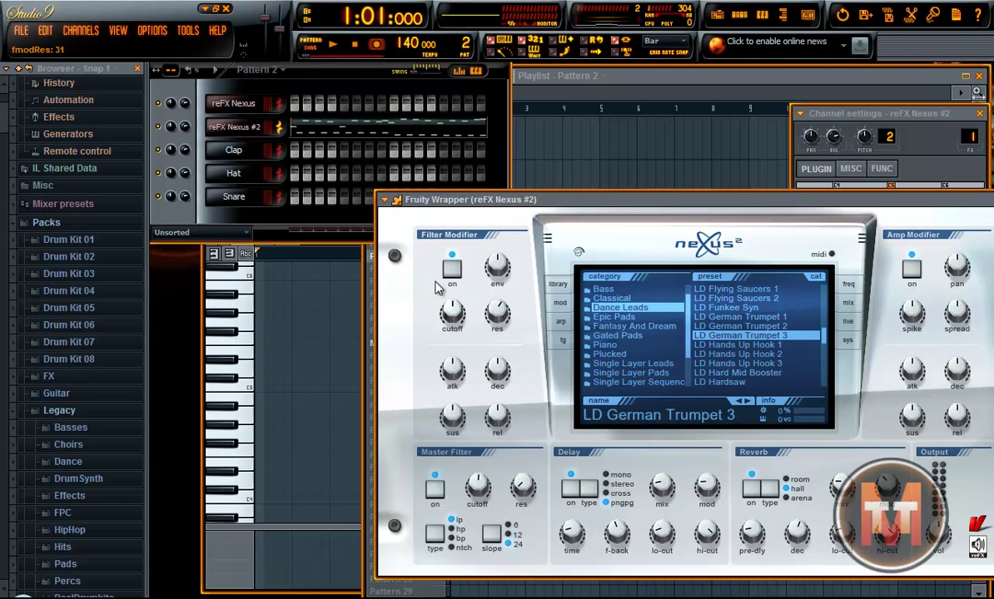
click(234, 101)
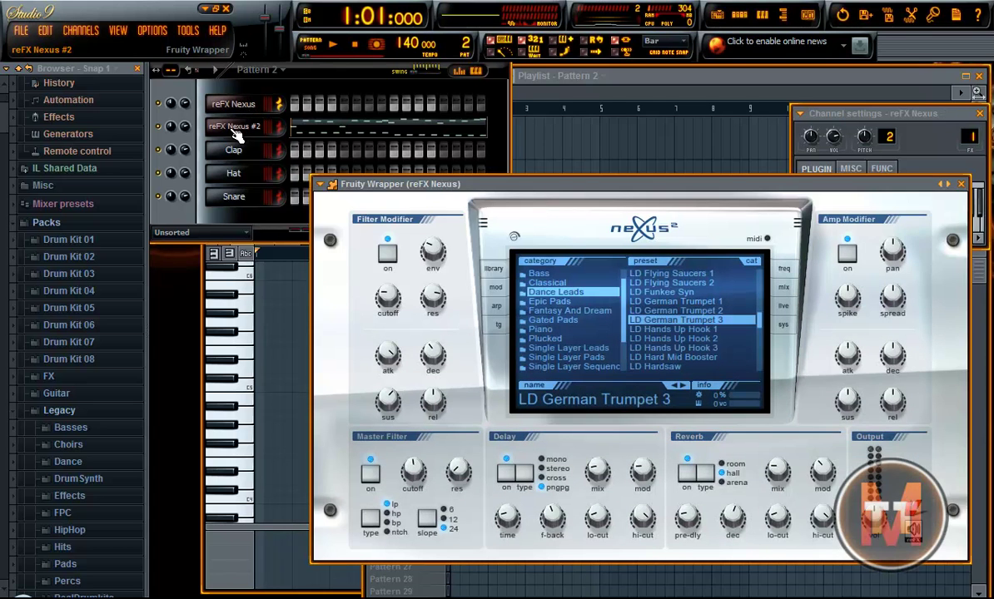
click(236, 130)
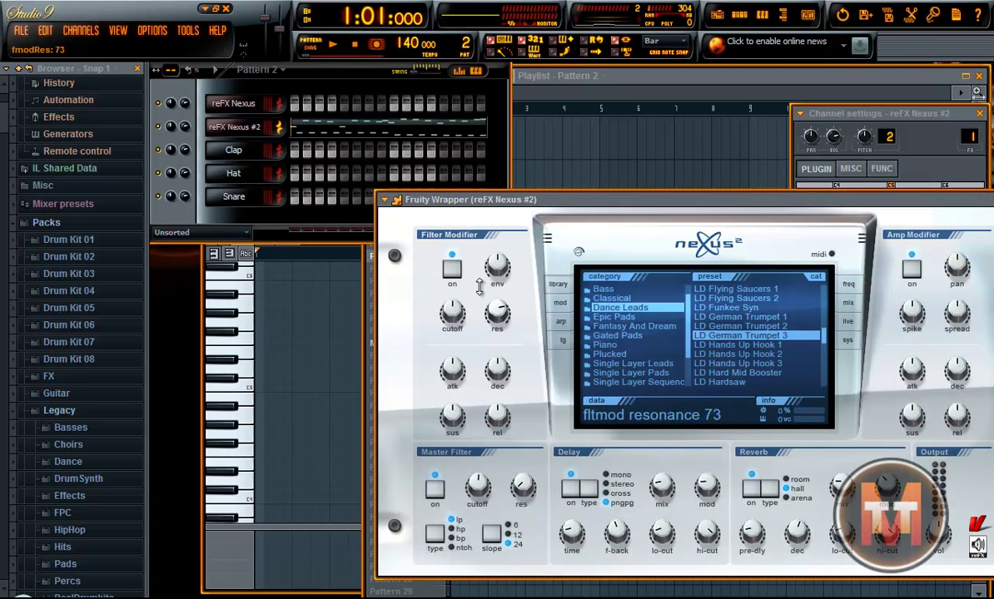
drag(452, 315, 454, 333)
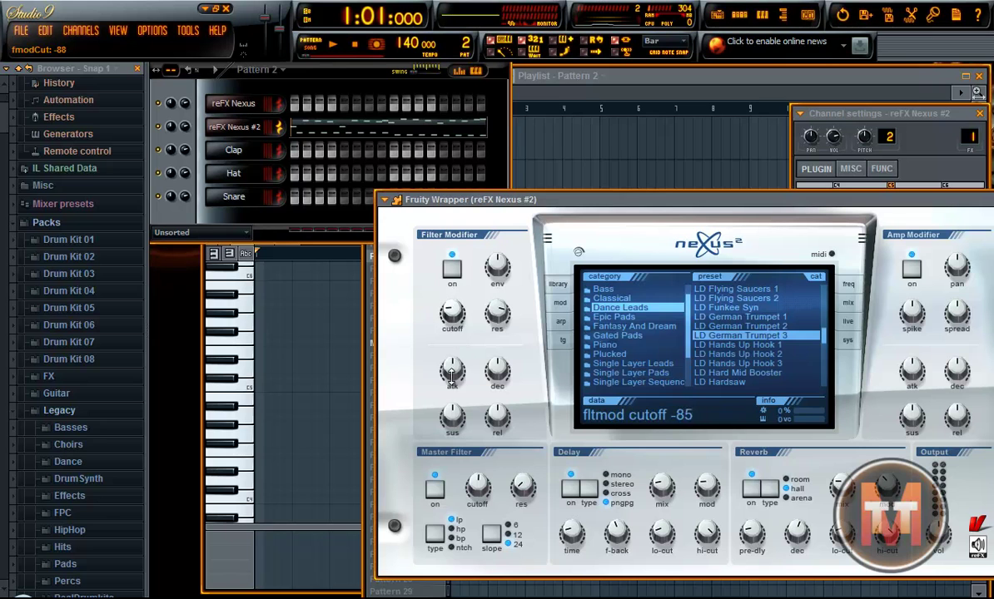
key(space)
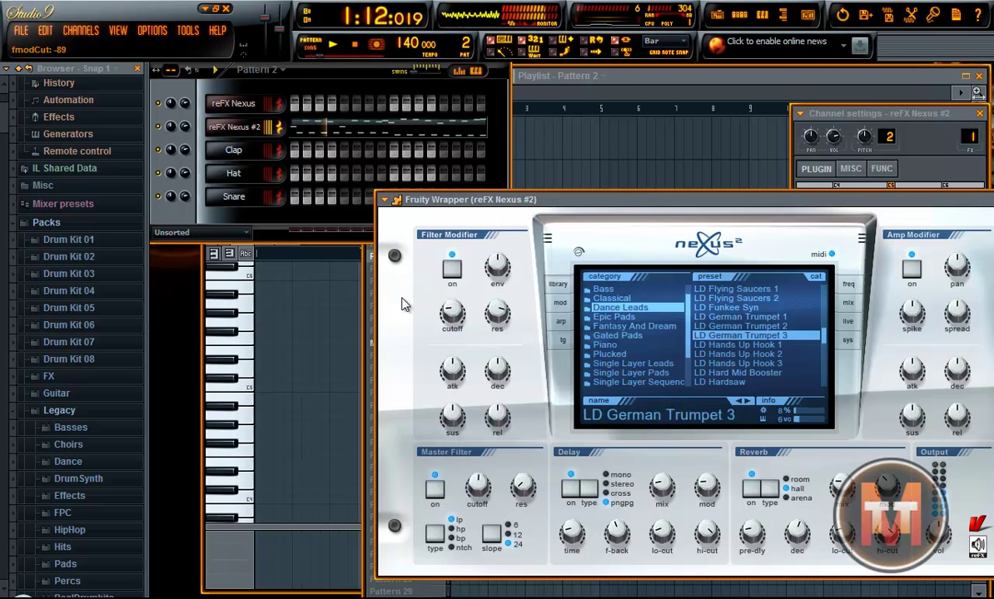
Stop playback, open reFX Nexus #2's piano roll at full size, and shorten all notes together to about two thirds of their length.
key(space)
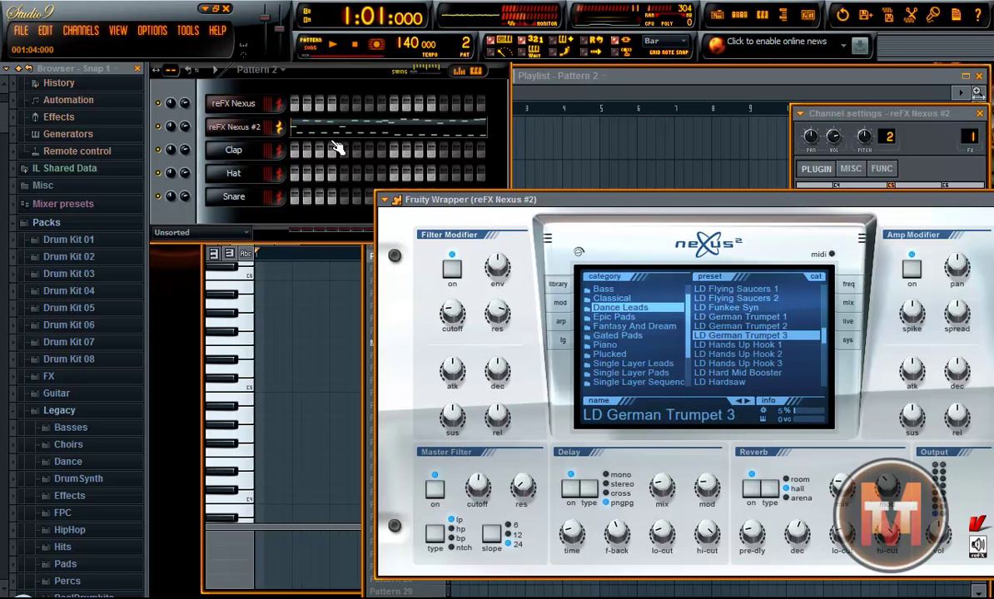
click(434, 135)
click(688, 222)
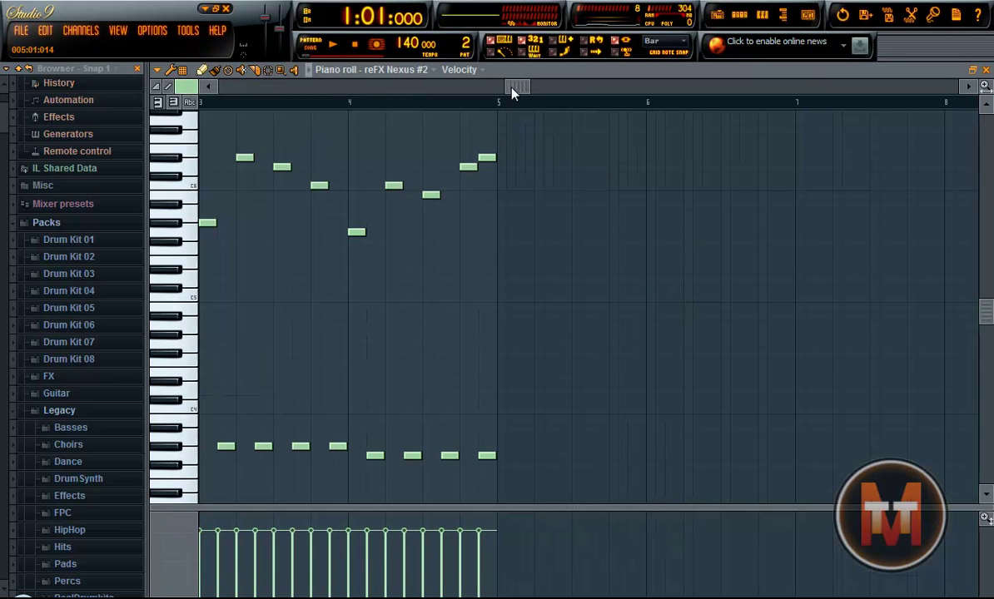
drag(507, 88, 223, 89)
key(ctrl+a)
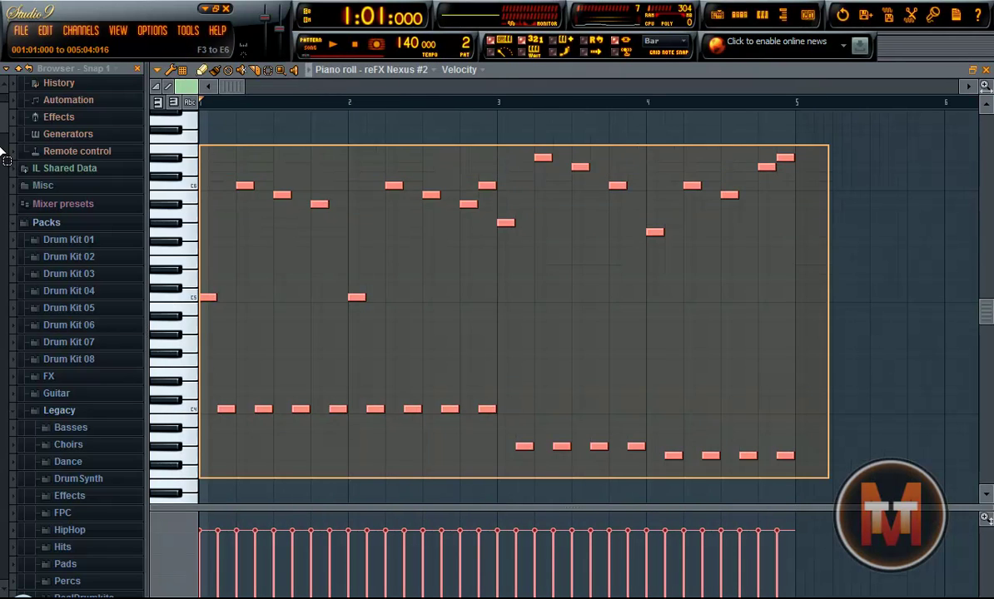
key(ctrl+d)
drag(493, 411, 487, 414)
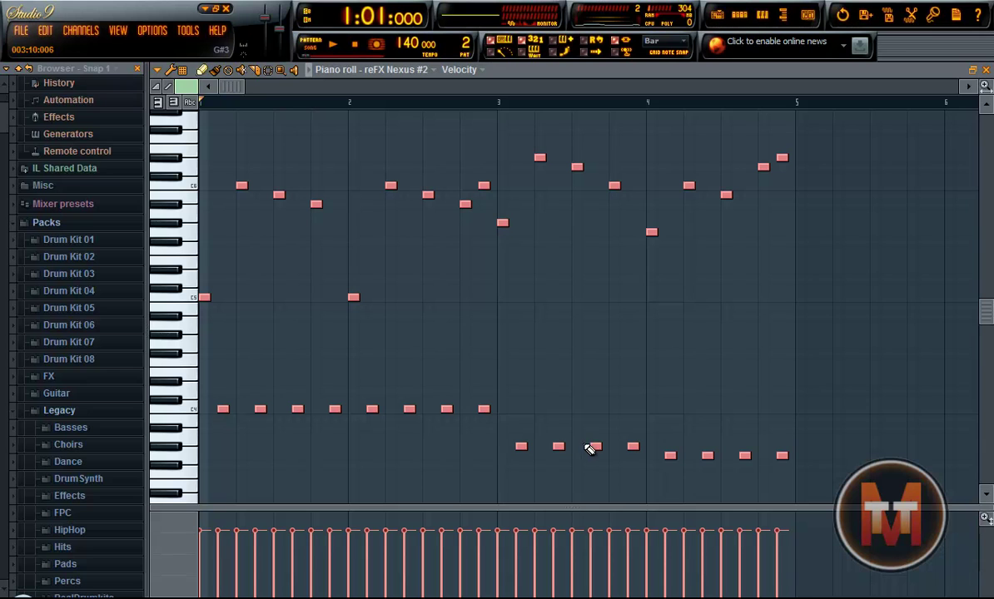
Select all the low off-beat bass notes, shift them together slightly later in time, and play the pattern to check the timing.
drag(805, 473, 142, 333)
drag(222, 408, 228, 405)
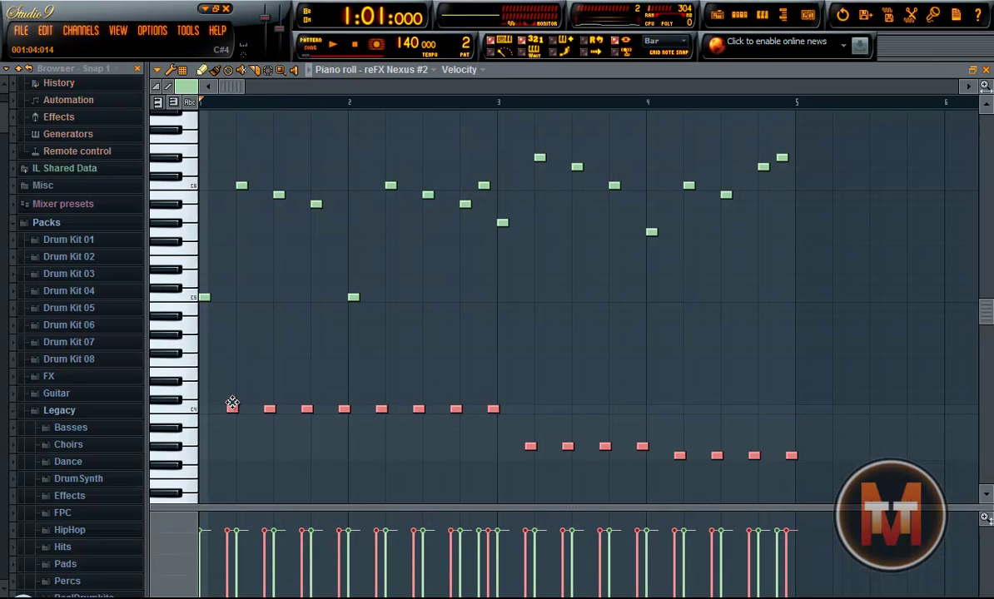
key(space)
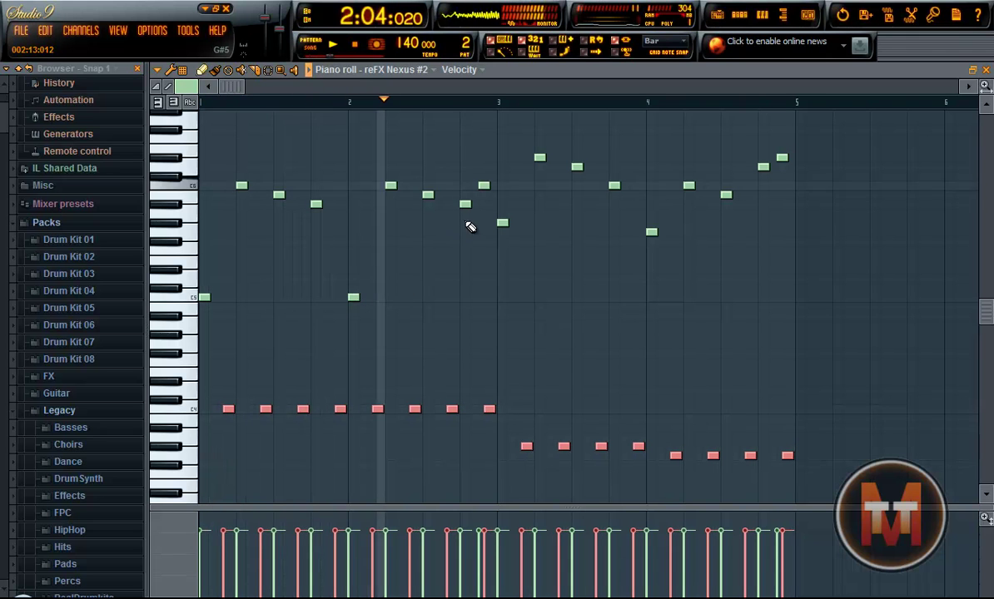
key(space)
Nudge the last melody notes of bars 2 and 4 slightly later, trim the final note's length, and restore the piano roll's smaller size.
drag(484, 185, 497, 199)
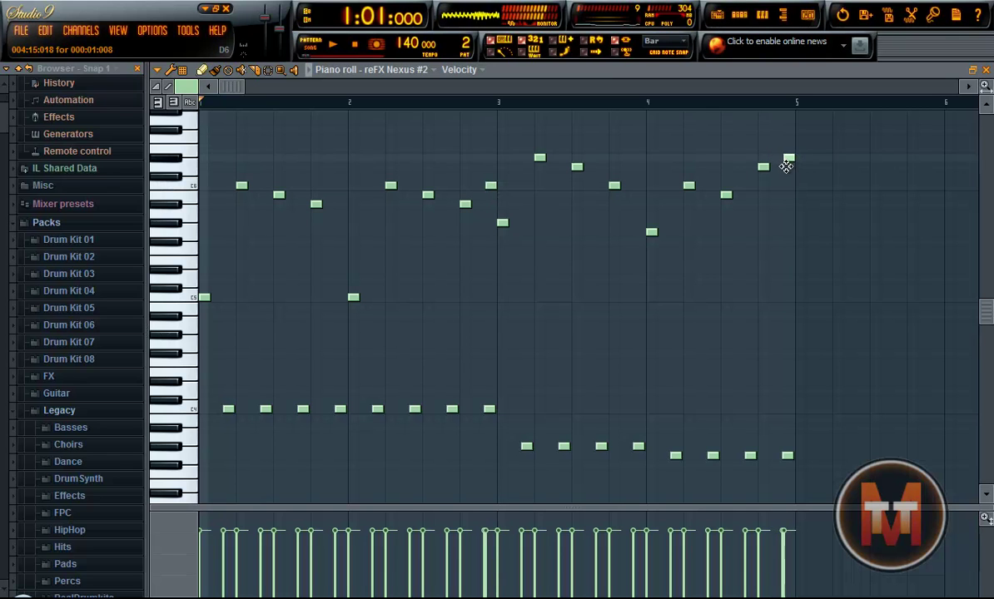
right_click(789, 164)
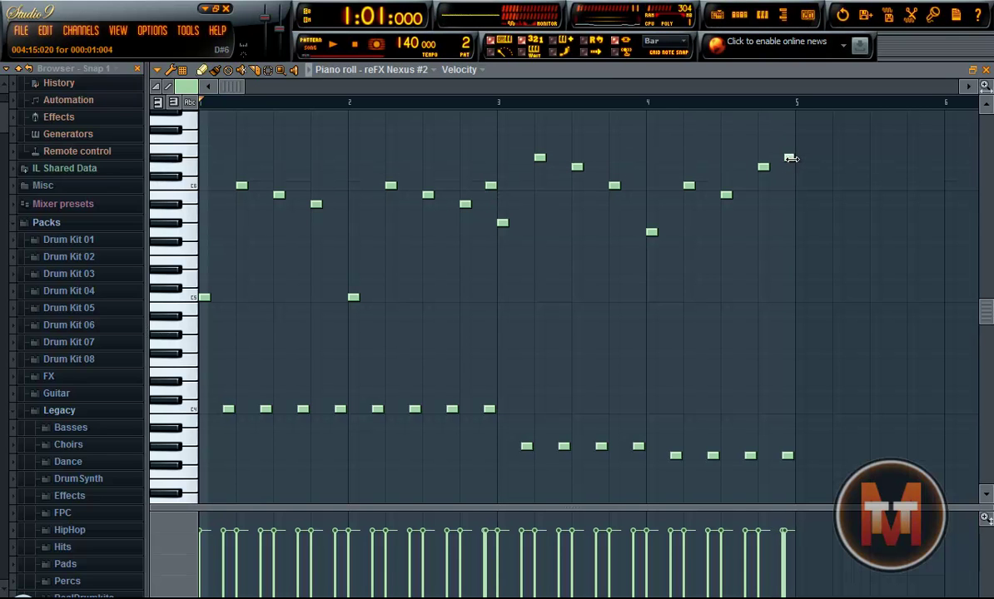
click(976, 71)
Fine-tune Nexus #2's master filter cutoff during playback and compare its sound with Pattern 1 by switching between song and pattern mode.
click(610, 198)
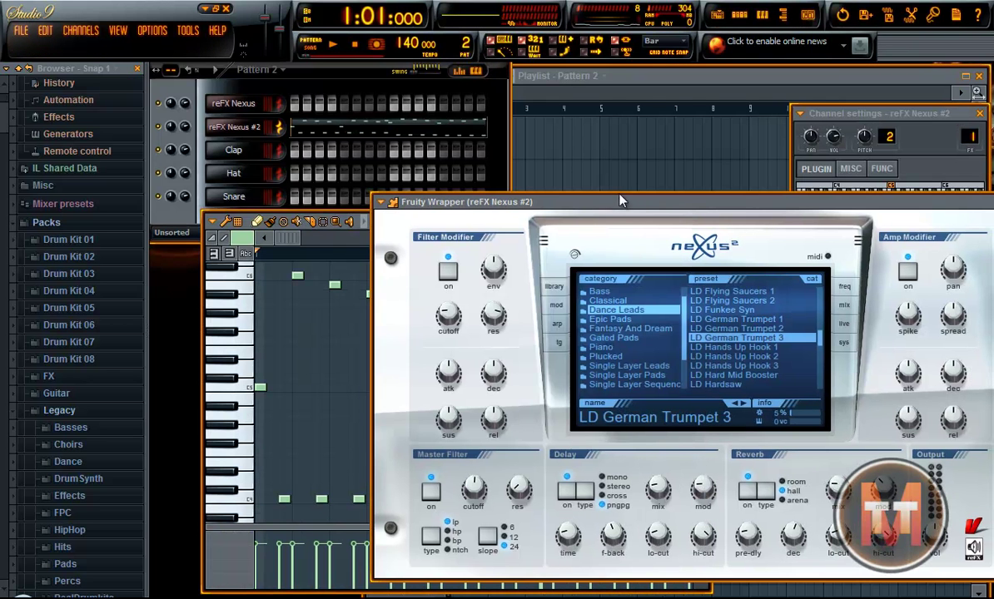
key(space)
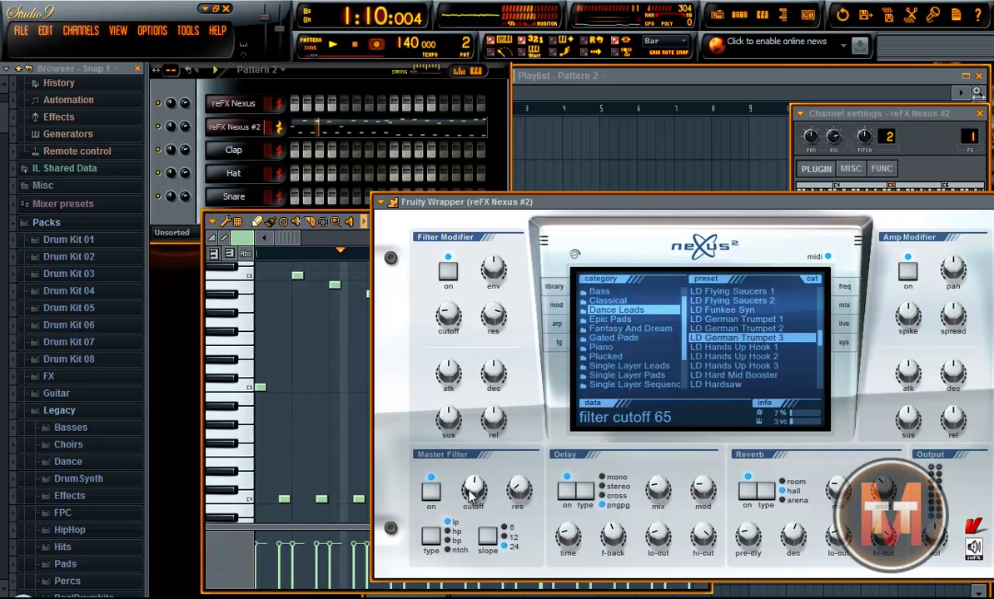
drag(472, 492, 472, 500)
click(312, 48)
click(615, 73)
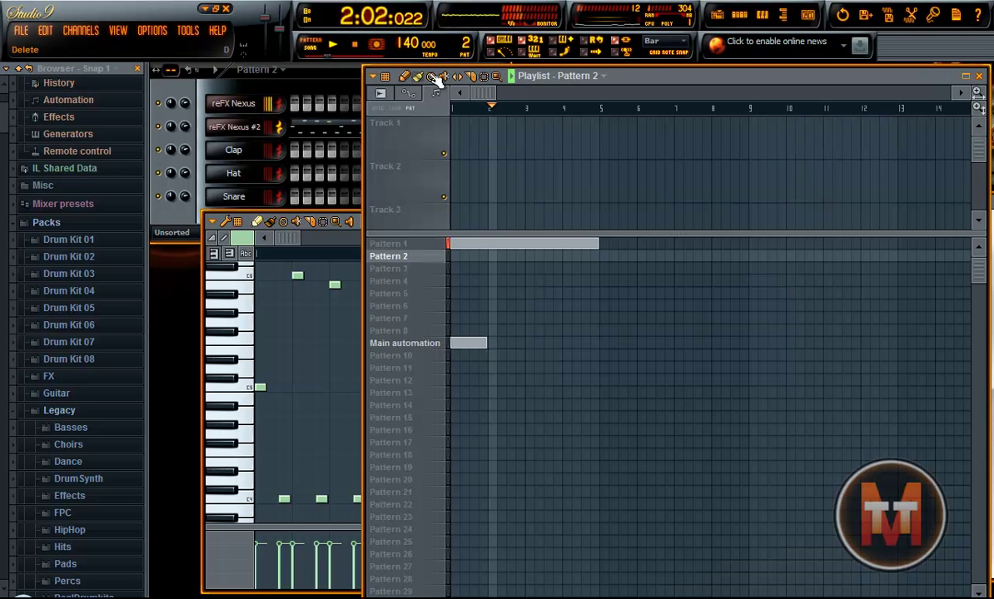
click(309, 46)
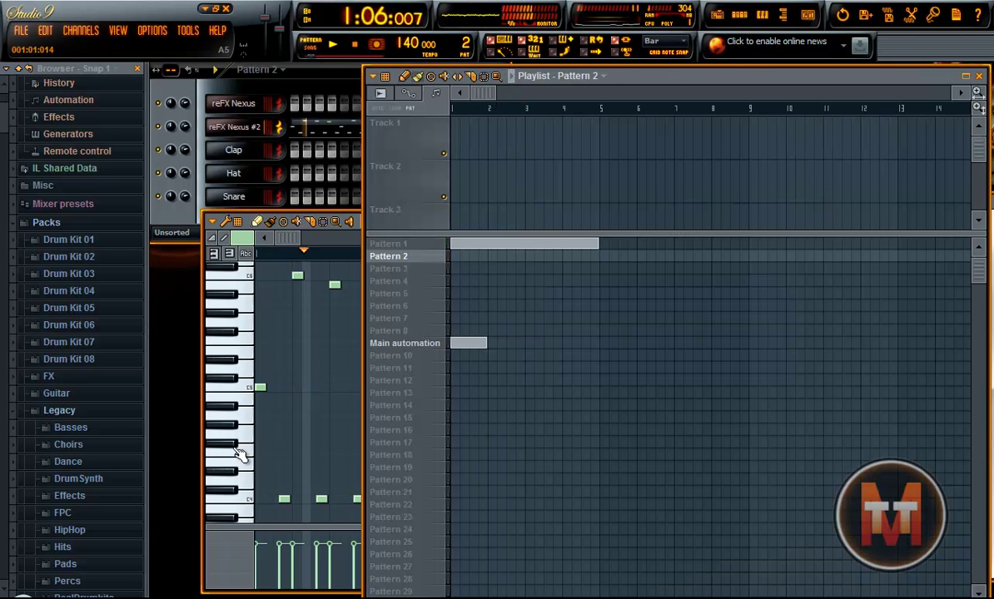
Bring Nexus #2's interface back into view and slightly adjust its master filter cutoff and filter modifier cutoff while Pattern 2 plays.
click(254, 135)
click(254, 133)
mouse_move(473, 491)
mouse_down()
mouse_move(469, 474)
mouse_move(467, 488)
mouse_up()
mouse_move(448, 314)
mouse_down()
mouse_move(448, 326)
mouse_move(492, 308)
mouse_move(479, 341)
mouse_move(475, 291)
mouse_move(470, 321)
mouse_move(447, 329)
mouse_move(448, 311)
mouse_up()
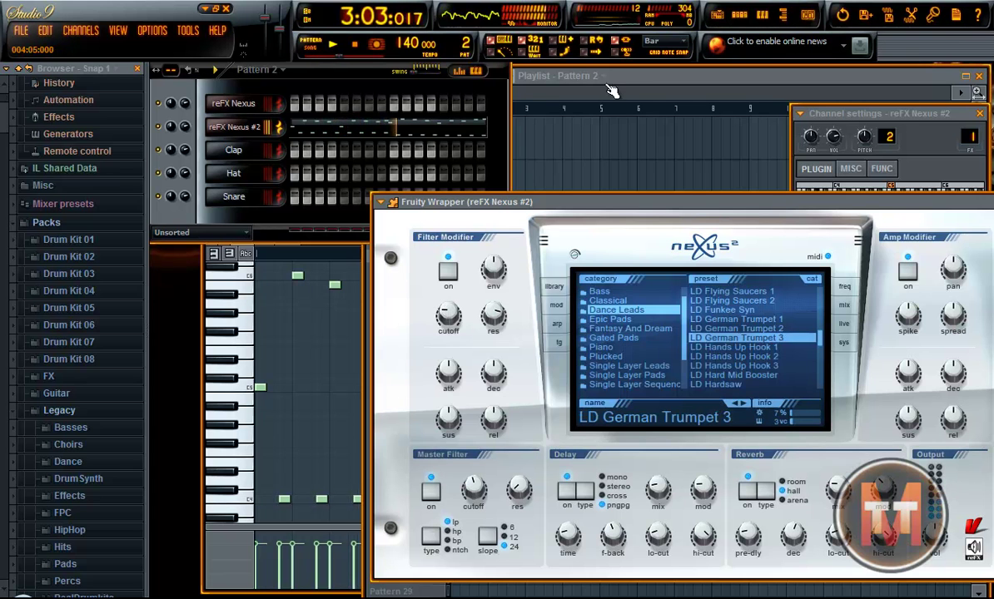
With the playlist in view, play Pattern 1 in song mode and switch back to Pattern 2 to compare the two layers.
key(space)
click(630, 82)
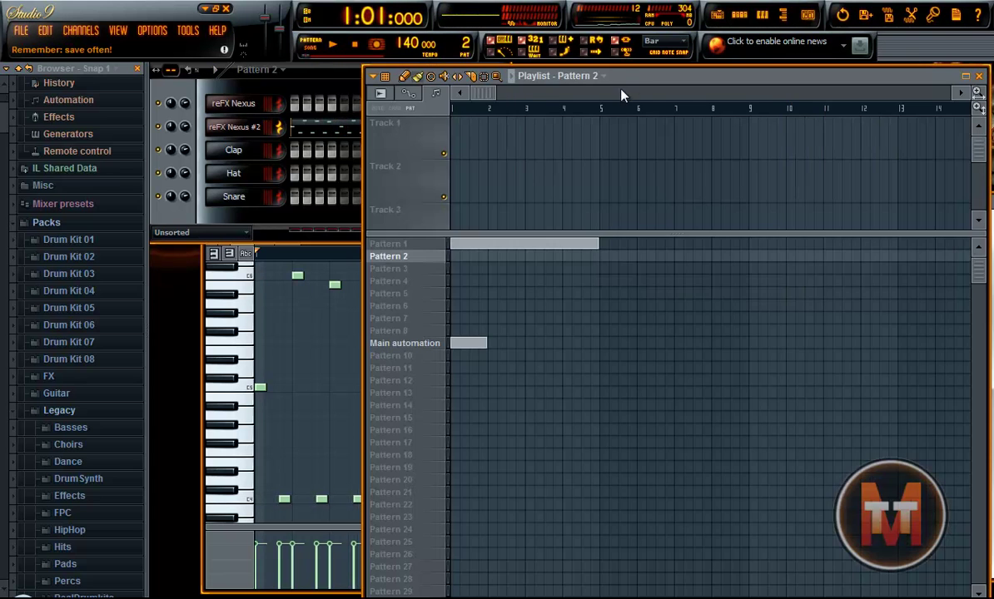
click(310, 47)
key(space)
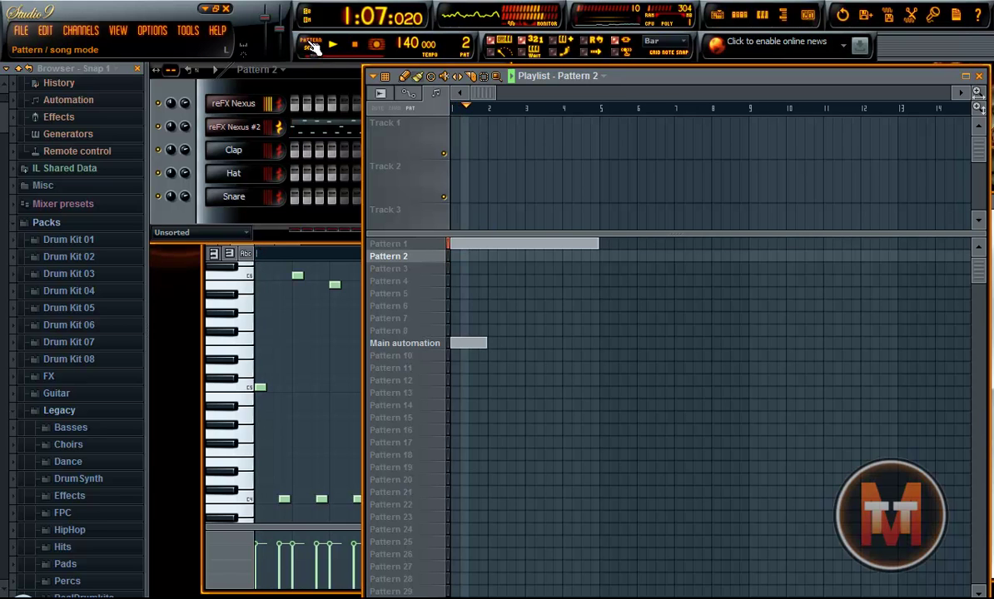
click(311, 46)
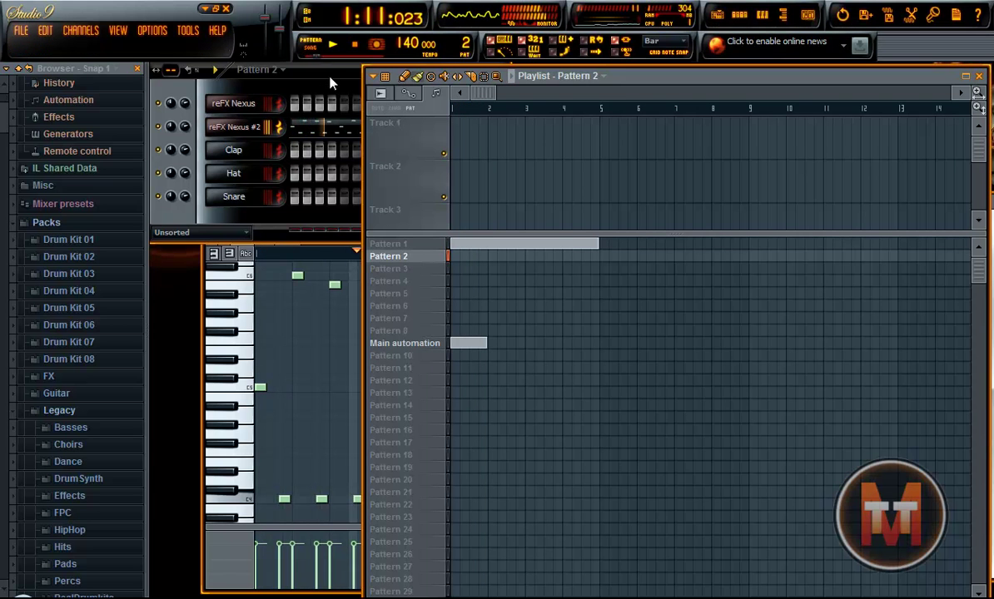